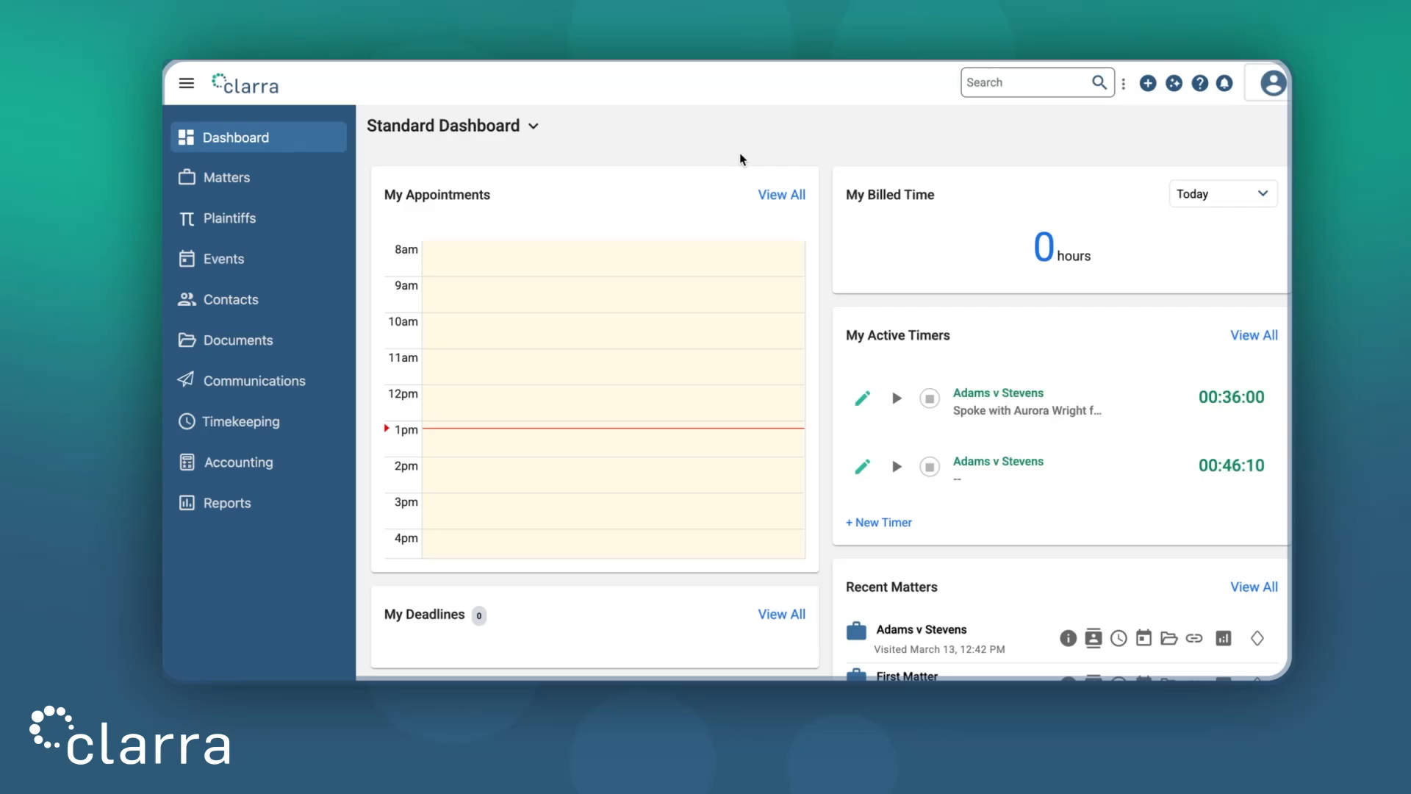
# Browse the dashboard list, add menu and help menu, then open the profile menu
pyautogui.click(533, 126)
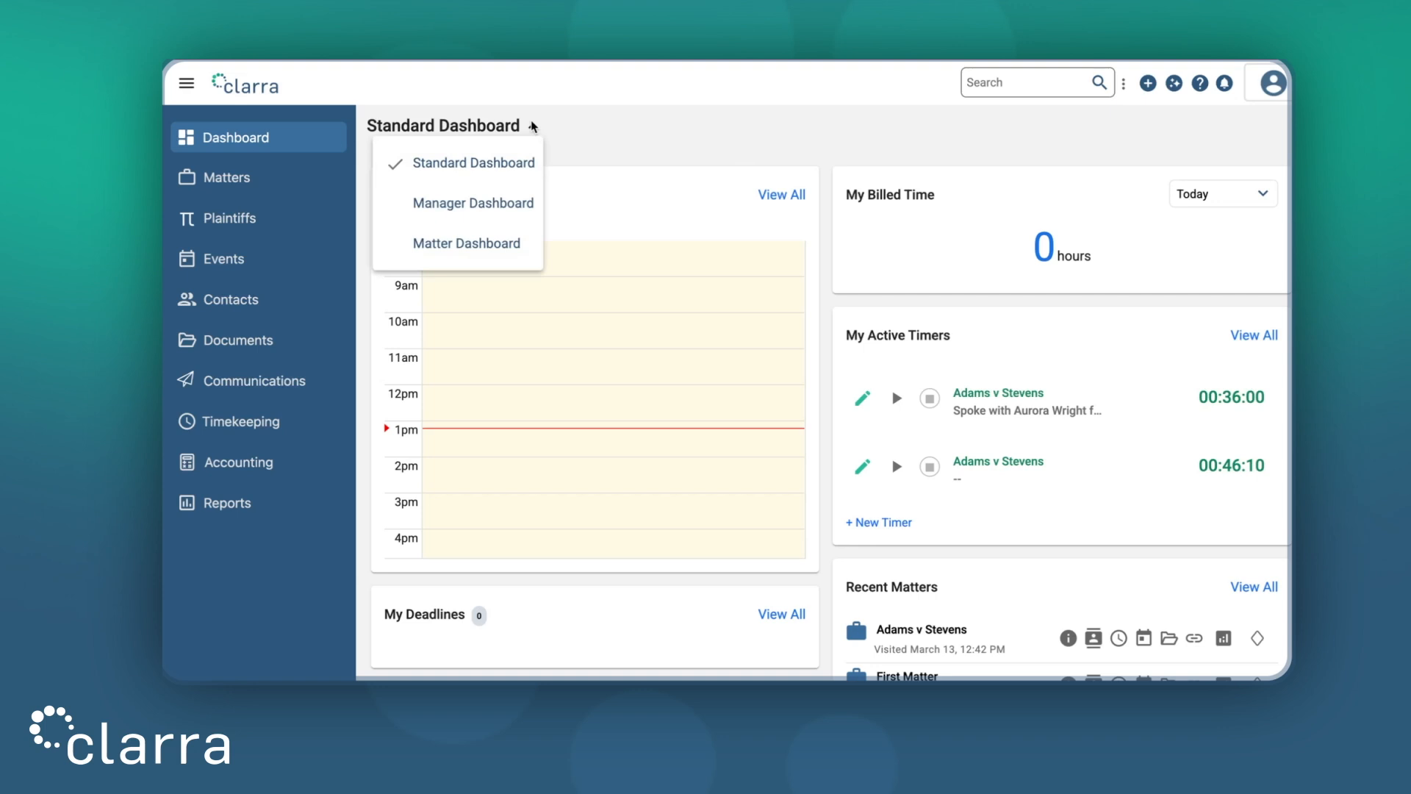
pyautogui.click(670, 145)
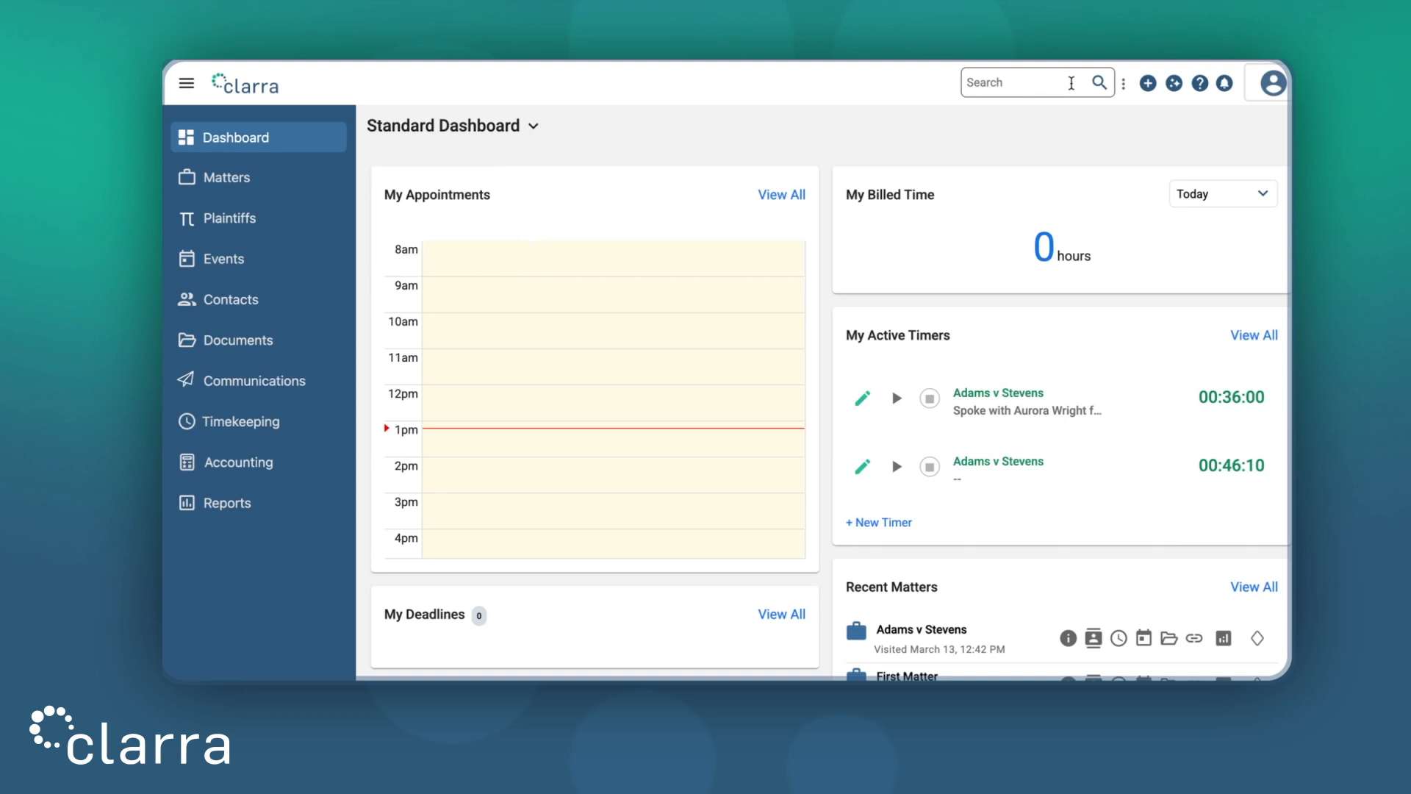
pyautogui.click(1149, 84)
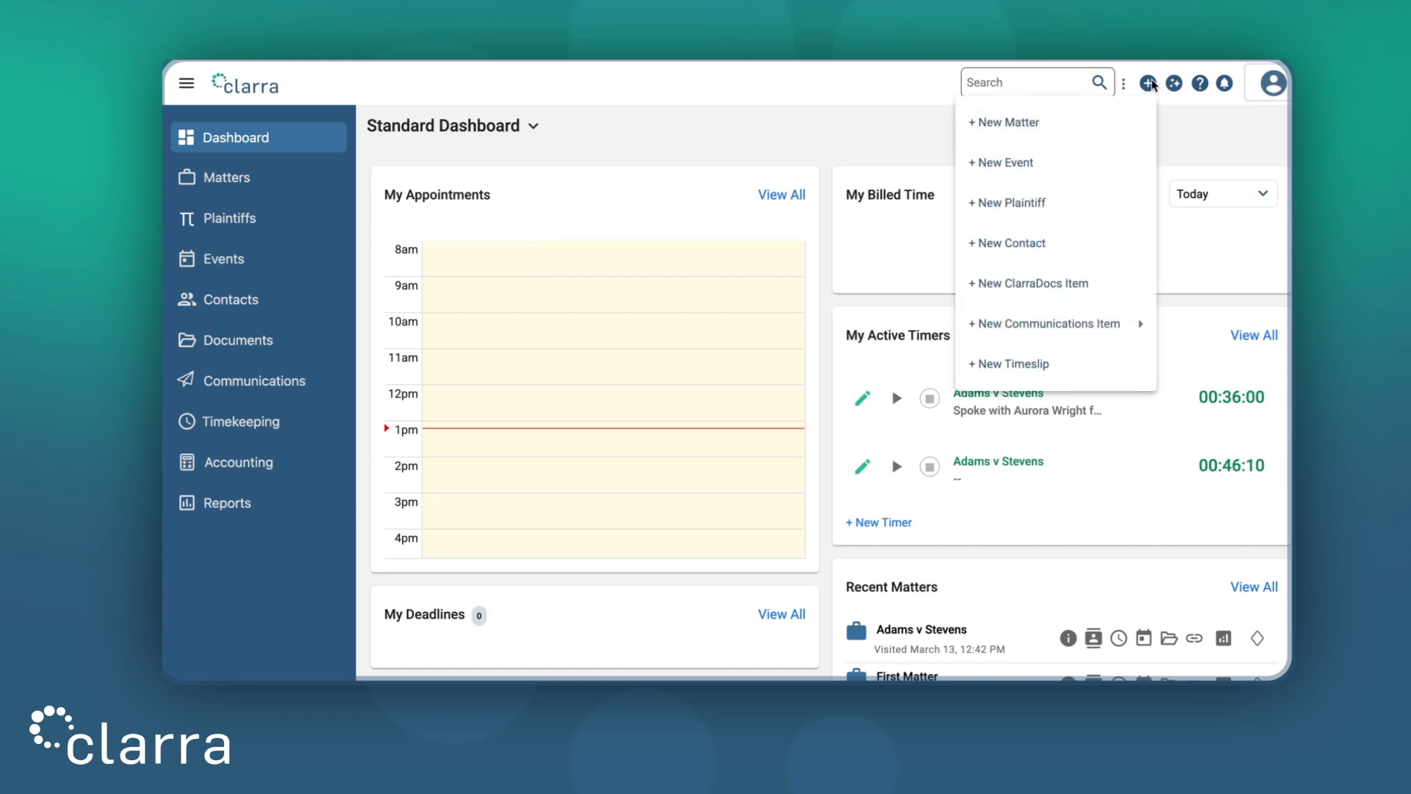
pyautogui.click(1200, 84)
pyautogui.click(1200, 84)
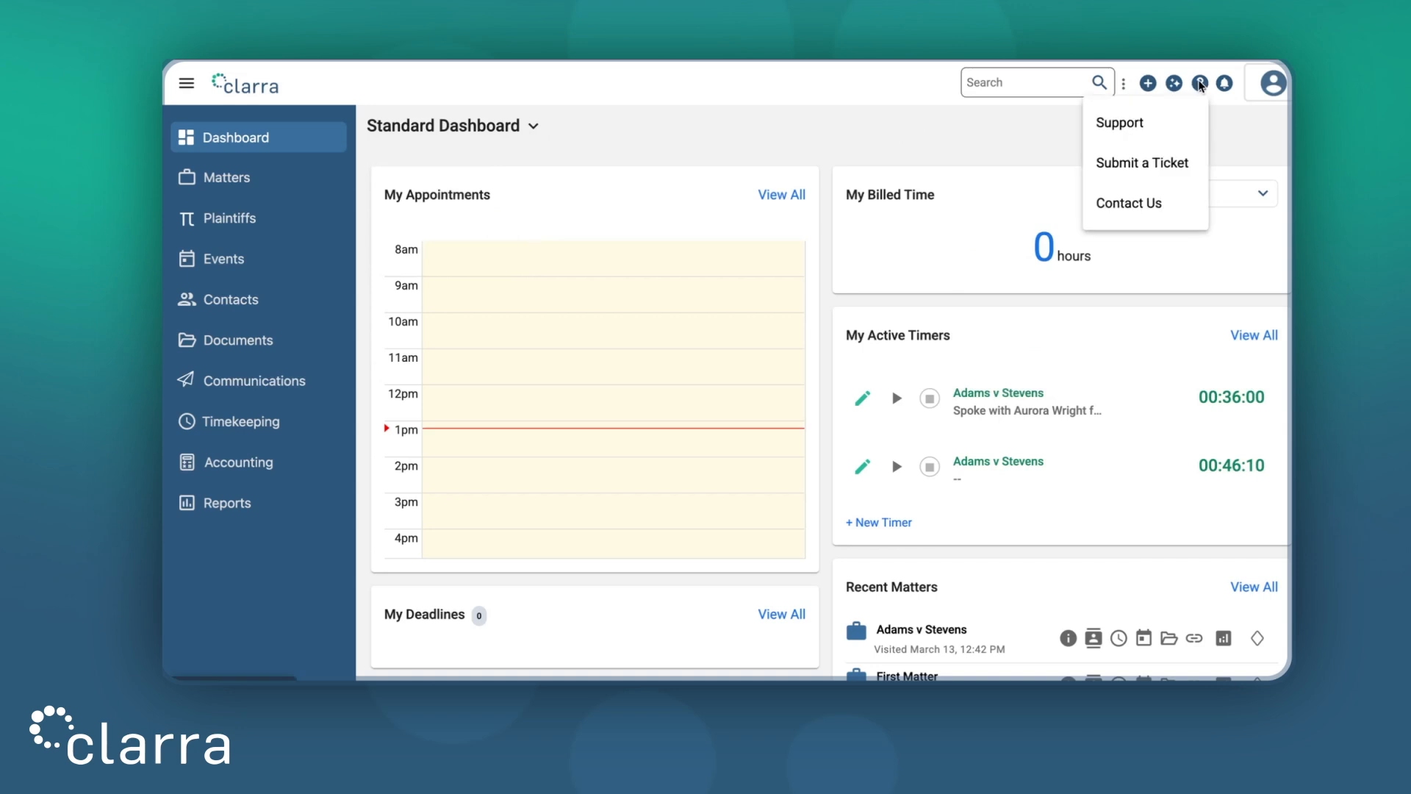
pyautogui.click(1272, 86)
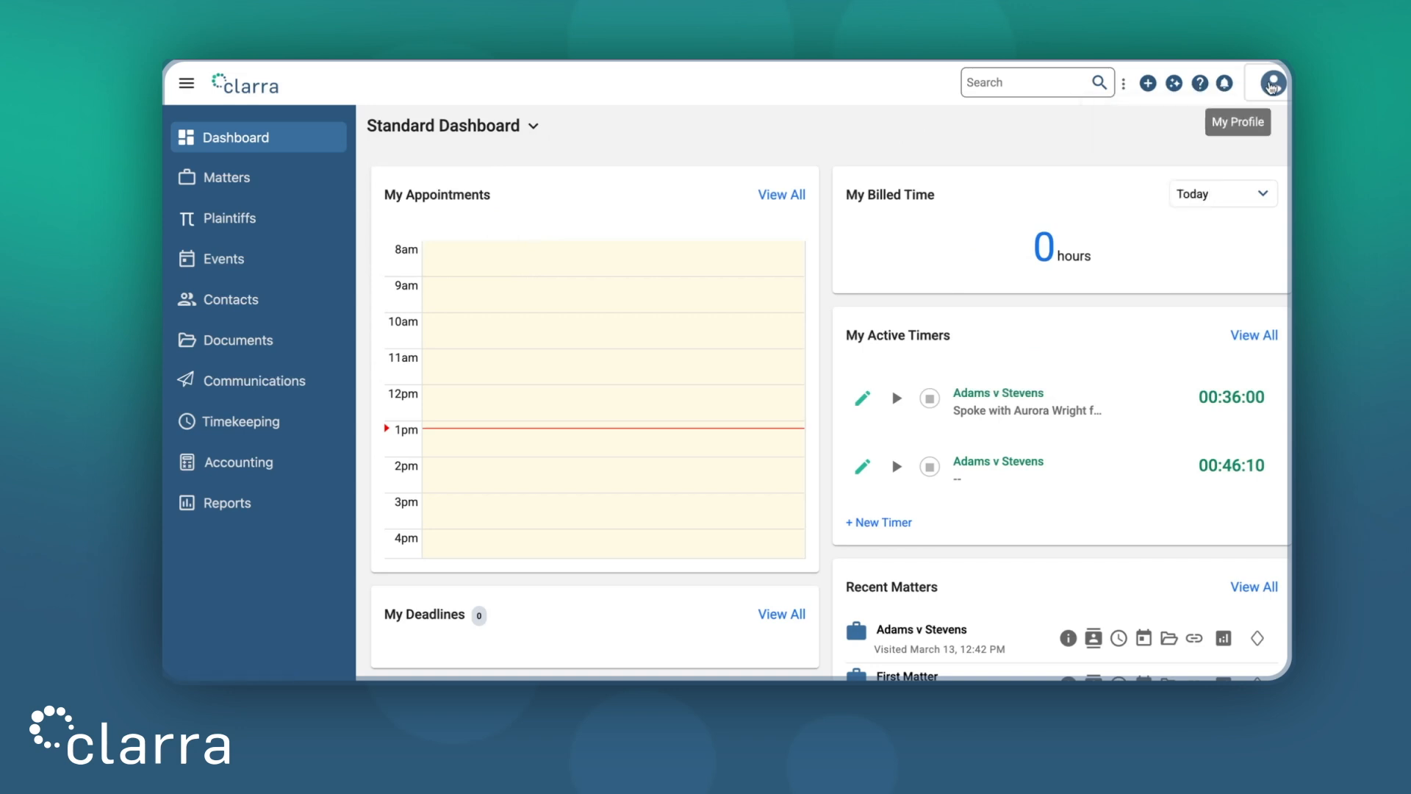
pyautogui.click(1273, 86)
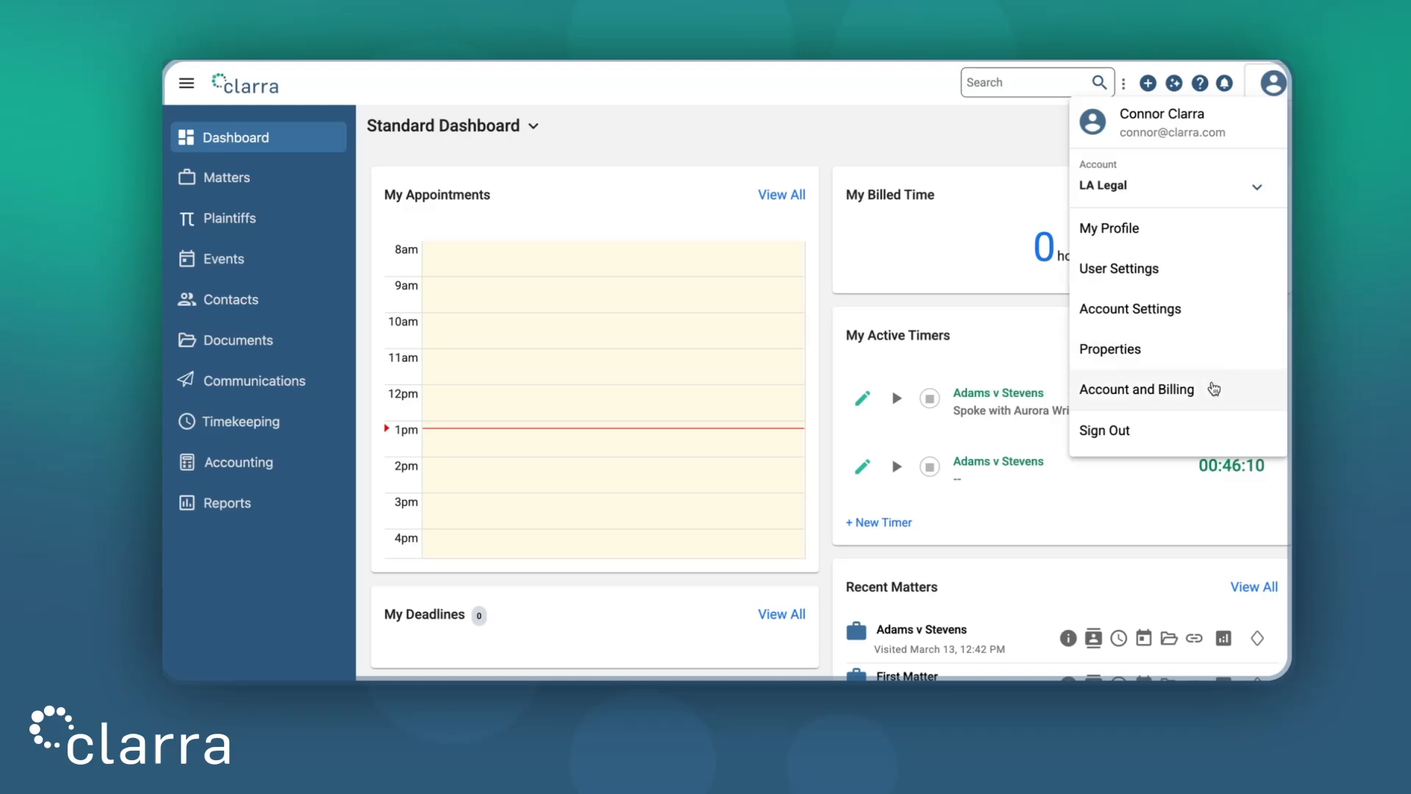
# Open Account Settings, check Integrations, and return to the Users tab with three active users
pyautogui.click(1211, 323)
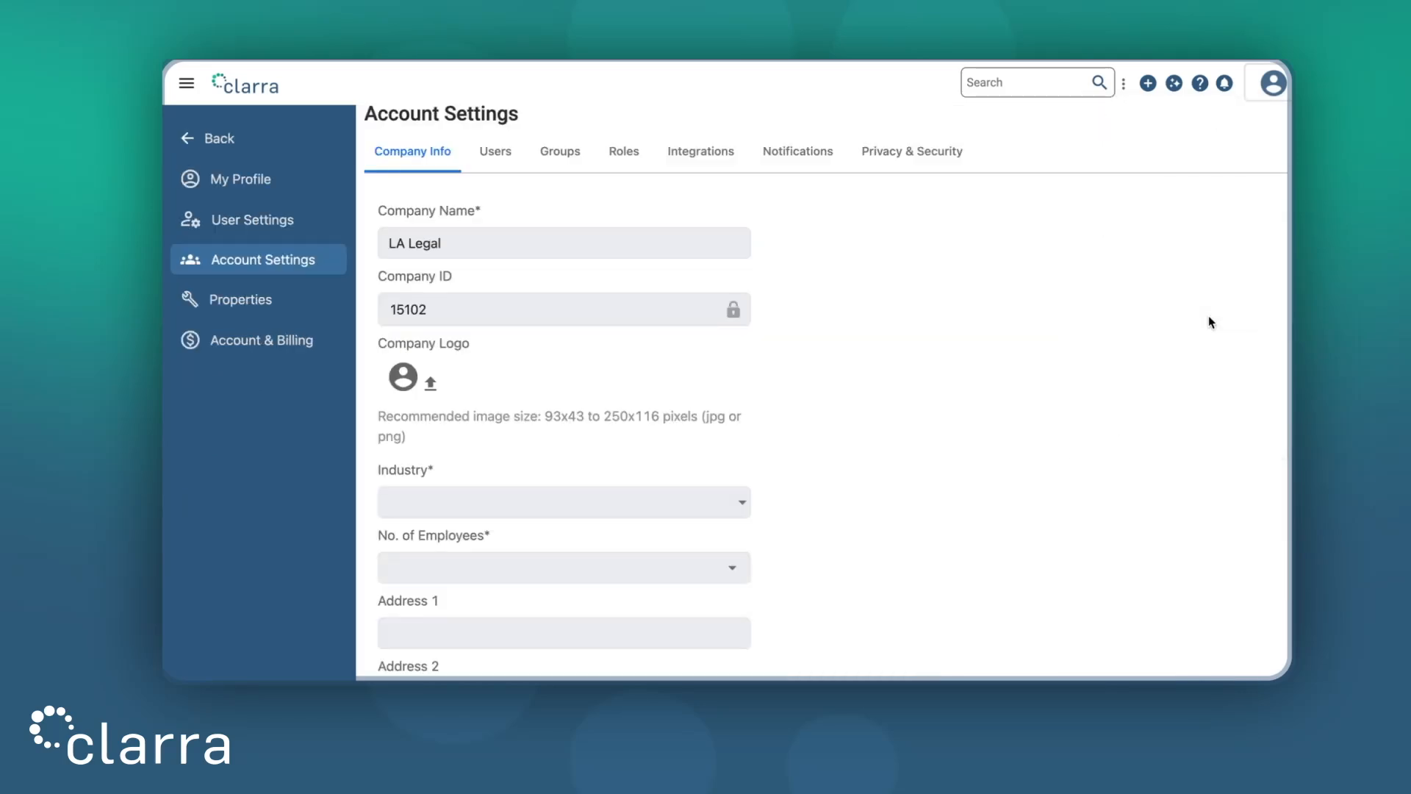
pyautogui.click(507, 160)
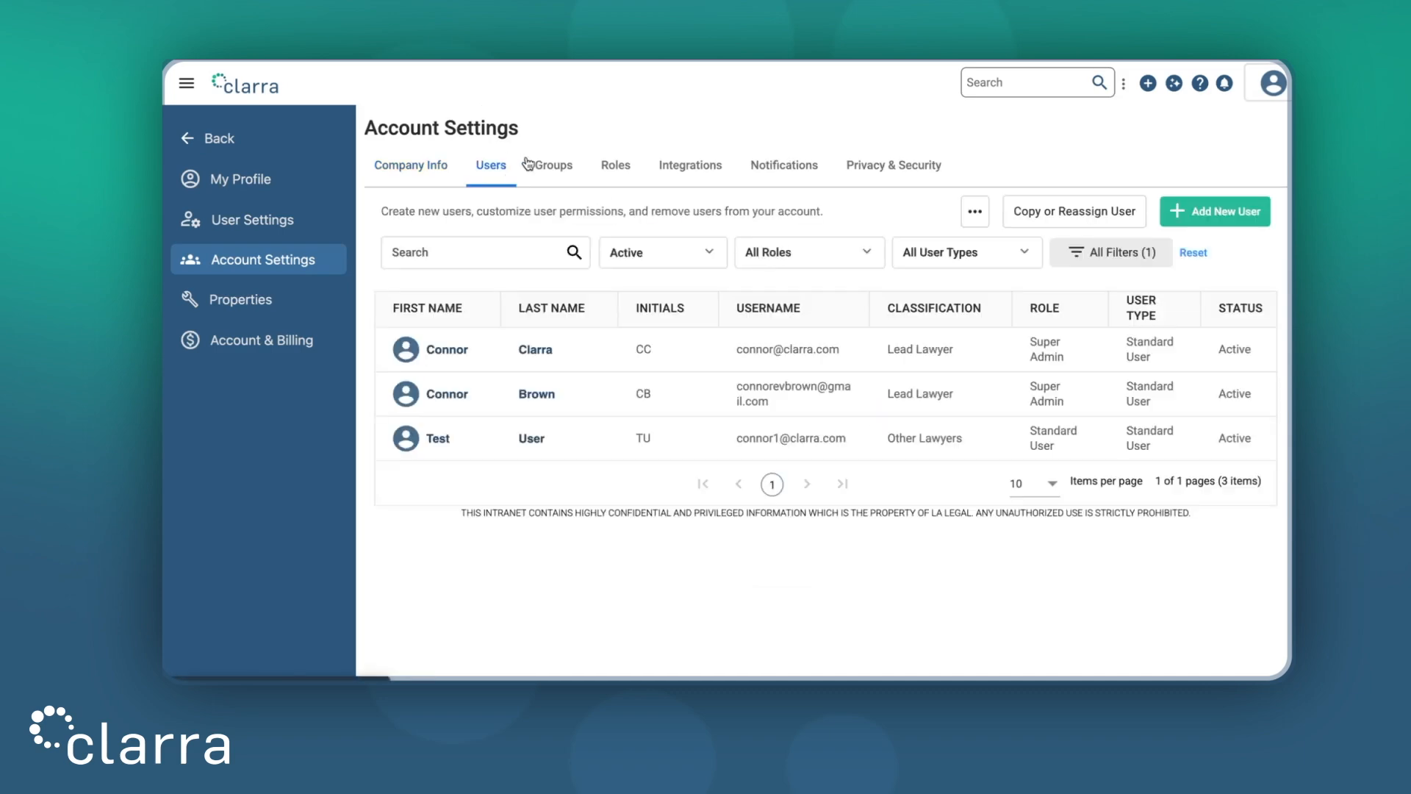
pyautogui.click(684, 165)
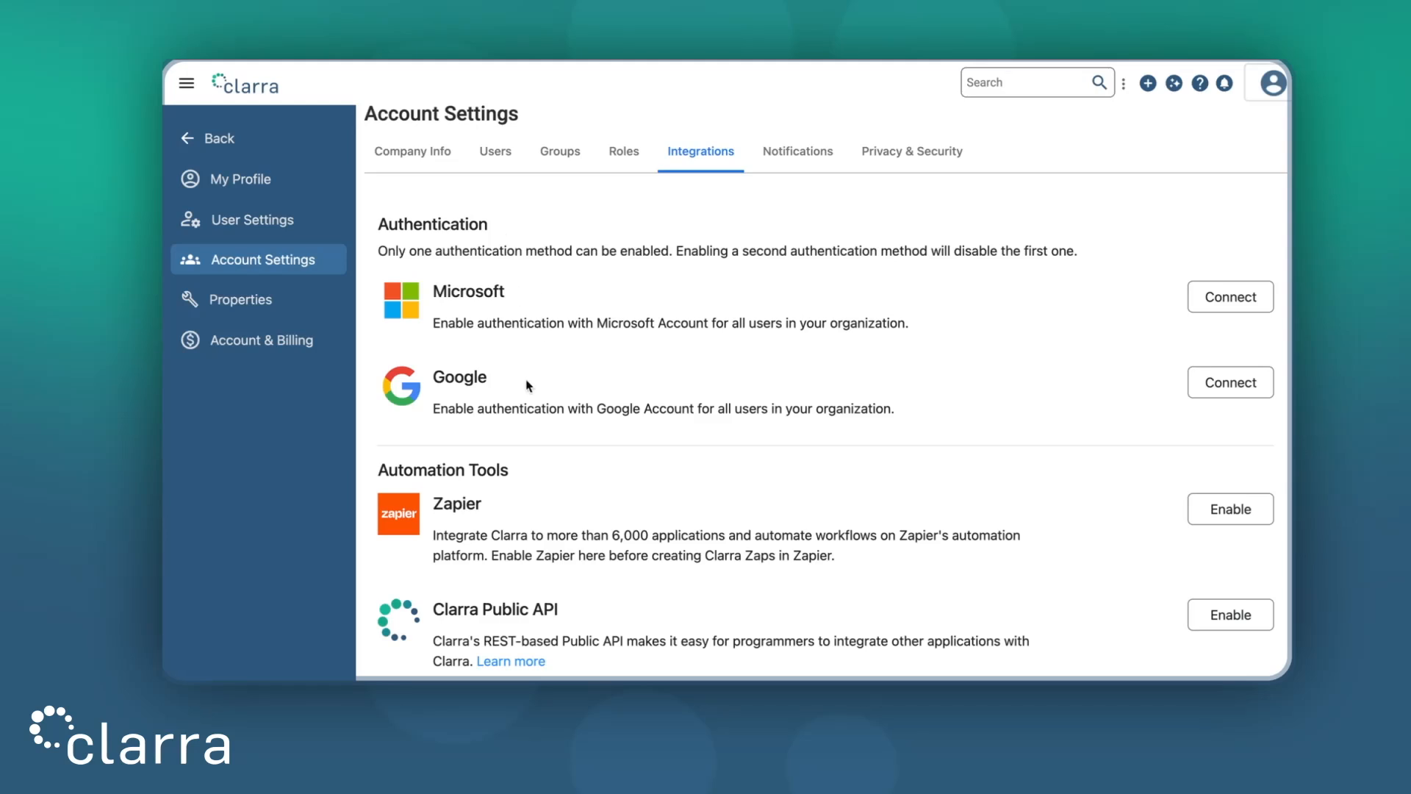
pyautogui.click(496, 153)
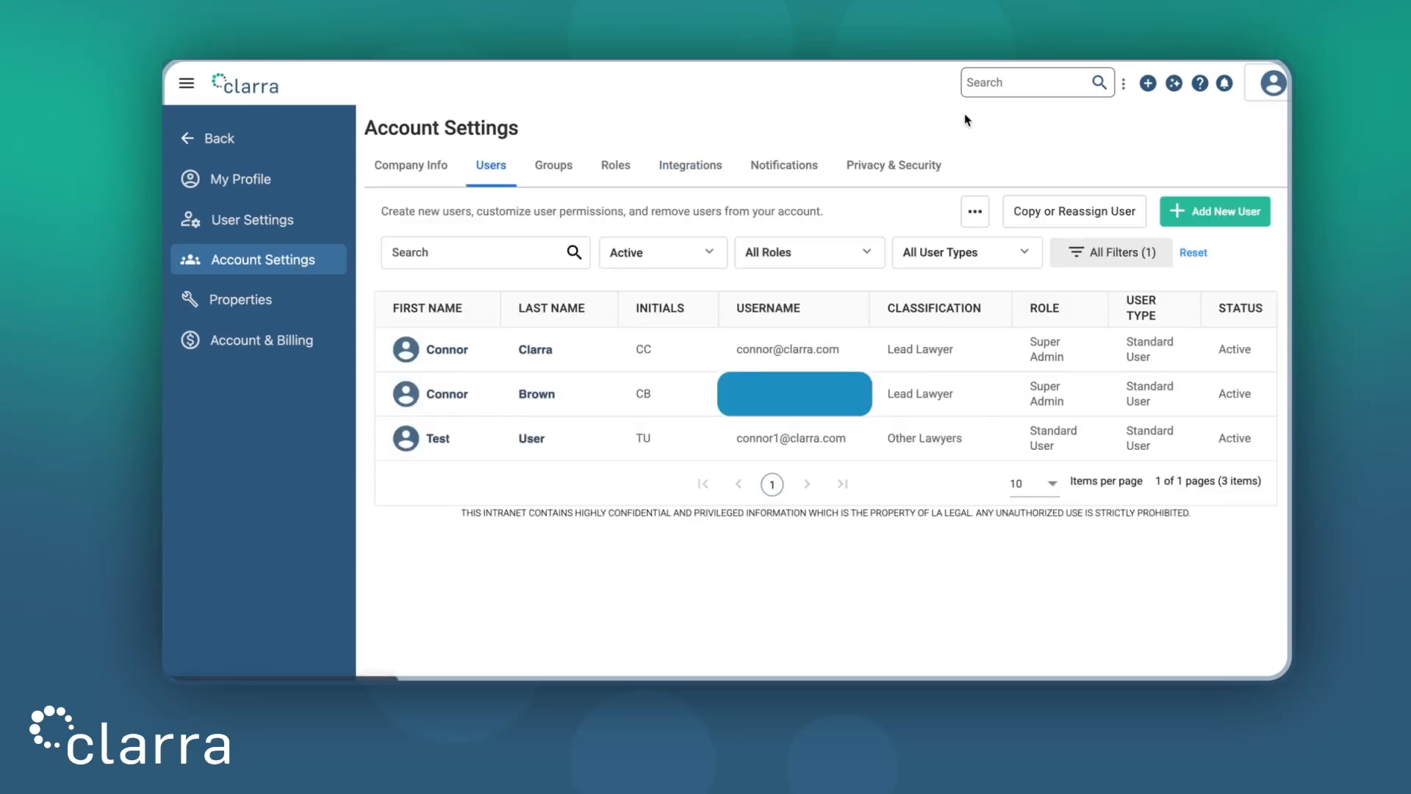
# Start a new Standard User, enter the username and generate a random password
pyautogui.click(1226, 213)
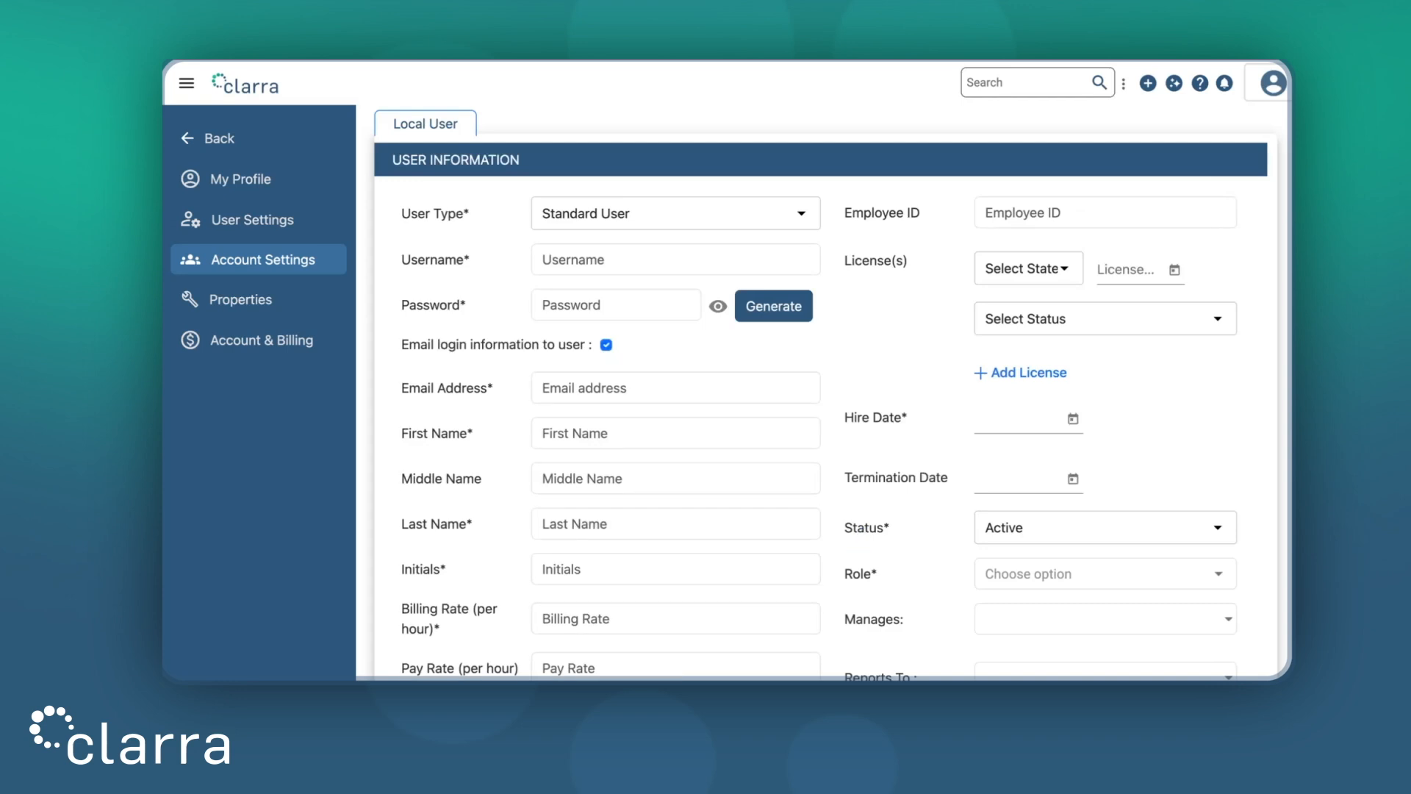
pyautogui.click(700, 214)
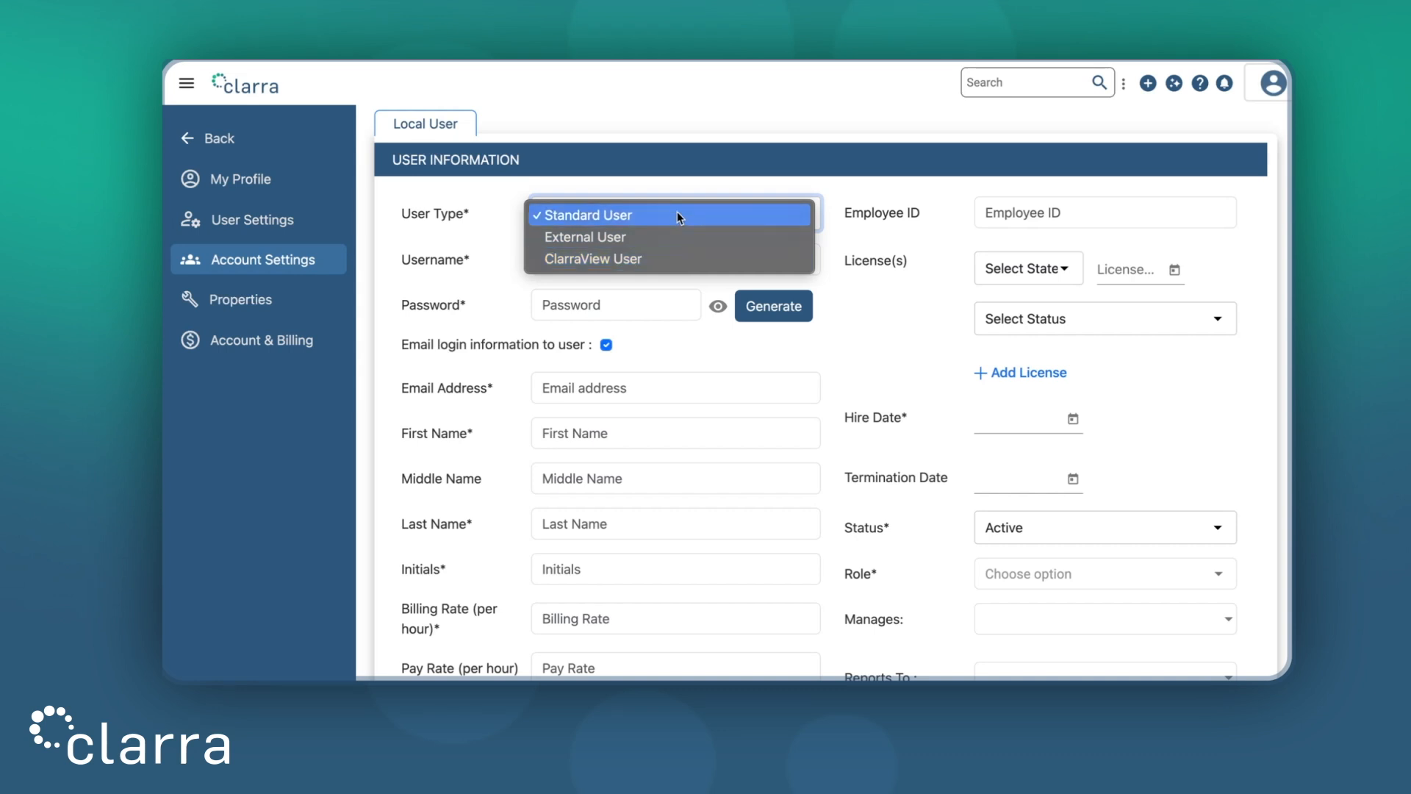
pyautogui.click(655, 144)
pyautogui.click(632, 260)
pyautogui.write('alexexample')
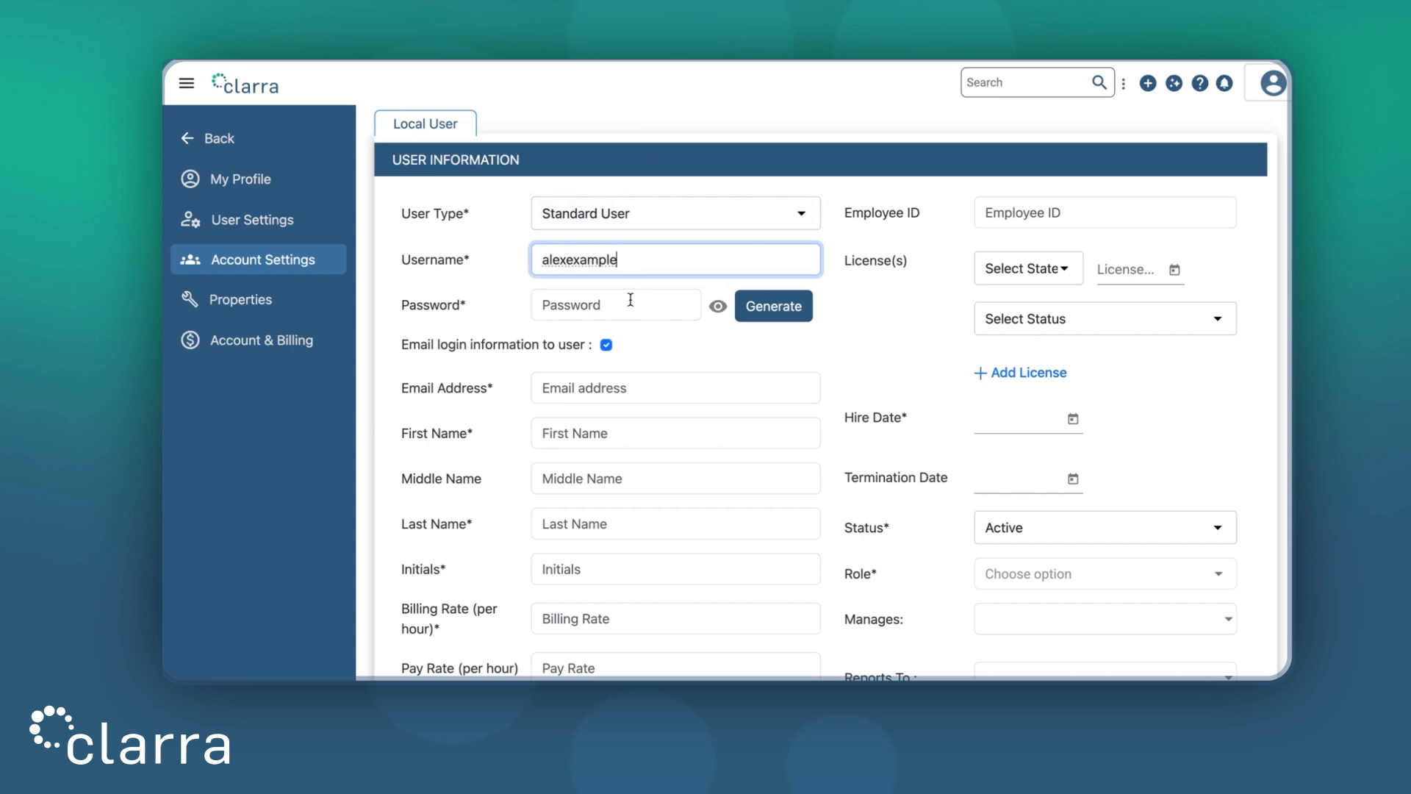
pyautogui.click(757, 314)
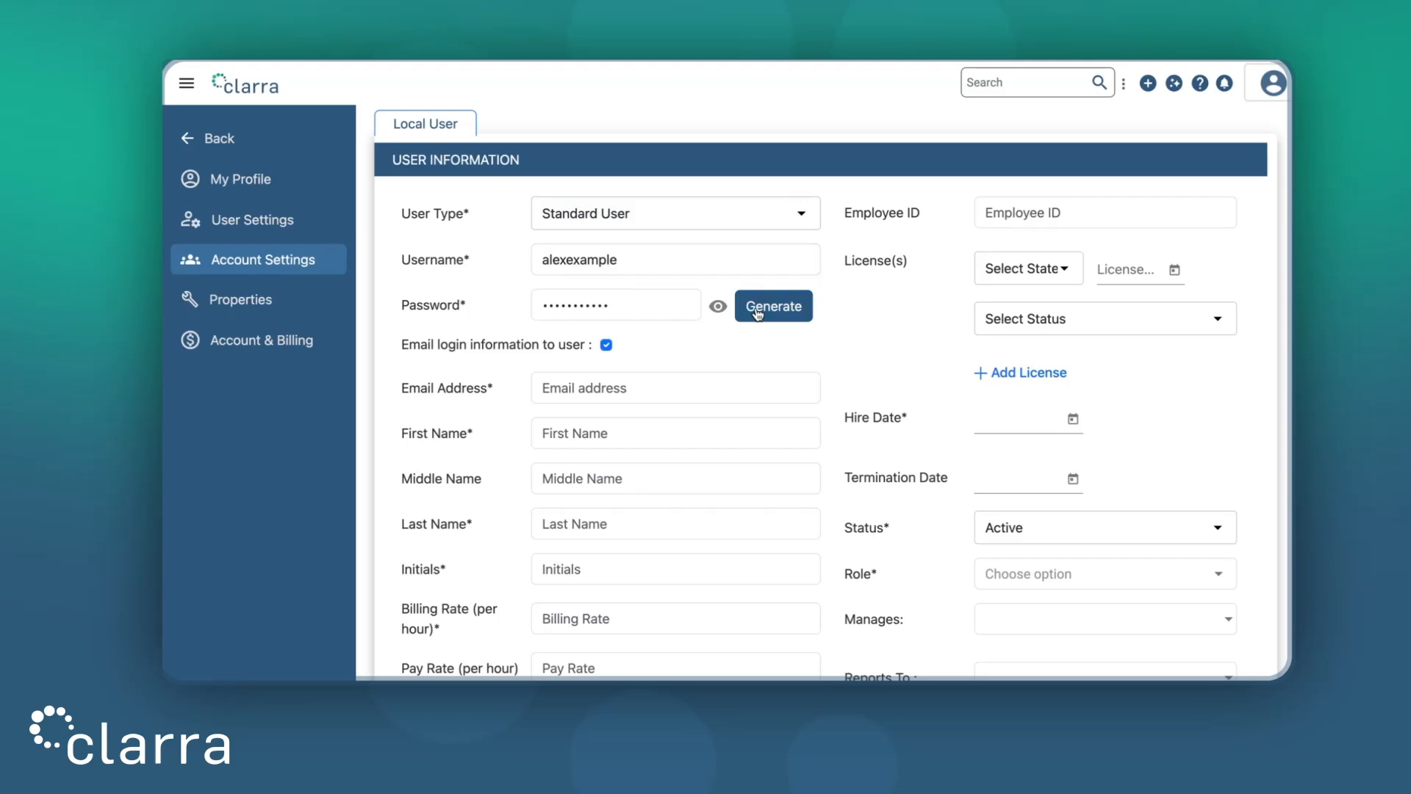
# Fill in the new user's e-mail address, first name, last name and initials
pyautogui.click(668, 391)
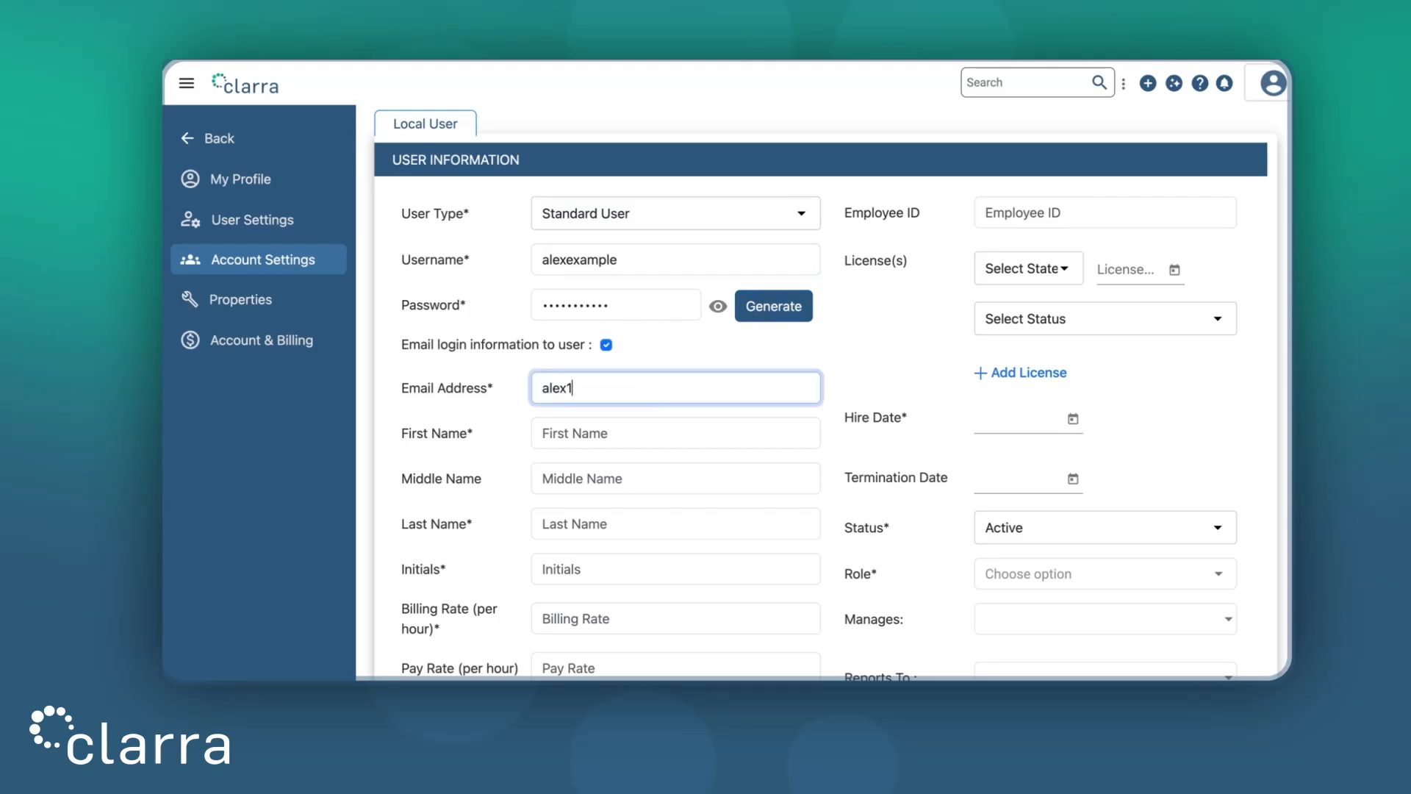
pyautogui.click(689, 425)
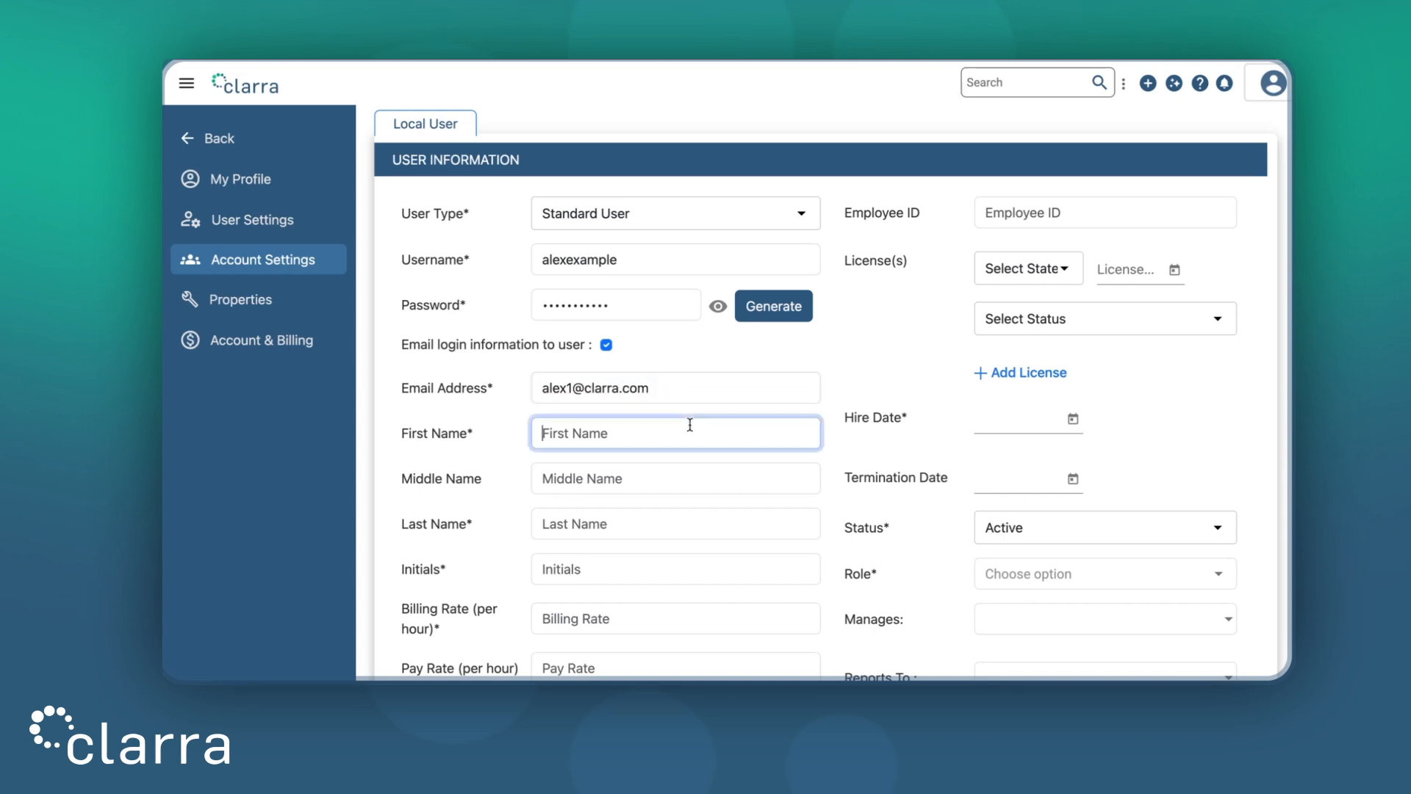
pyautogui.click(670, 524)
pyautogui.click(613, 574)
pyautogui.write('AM')
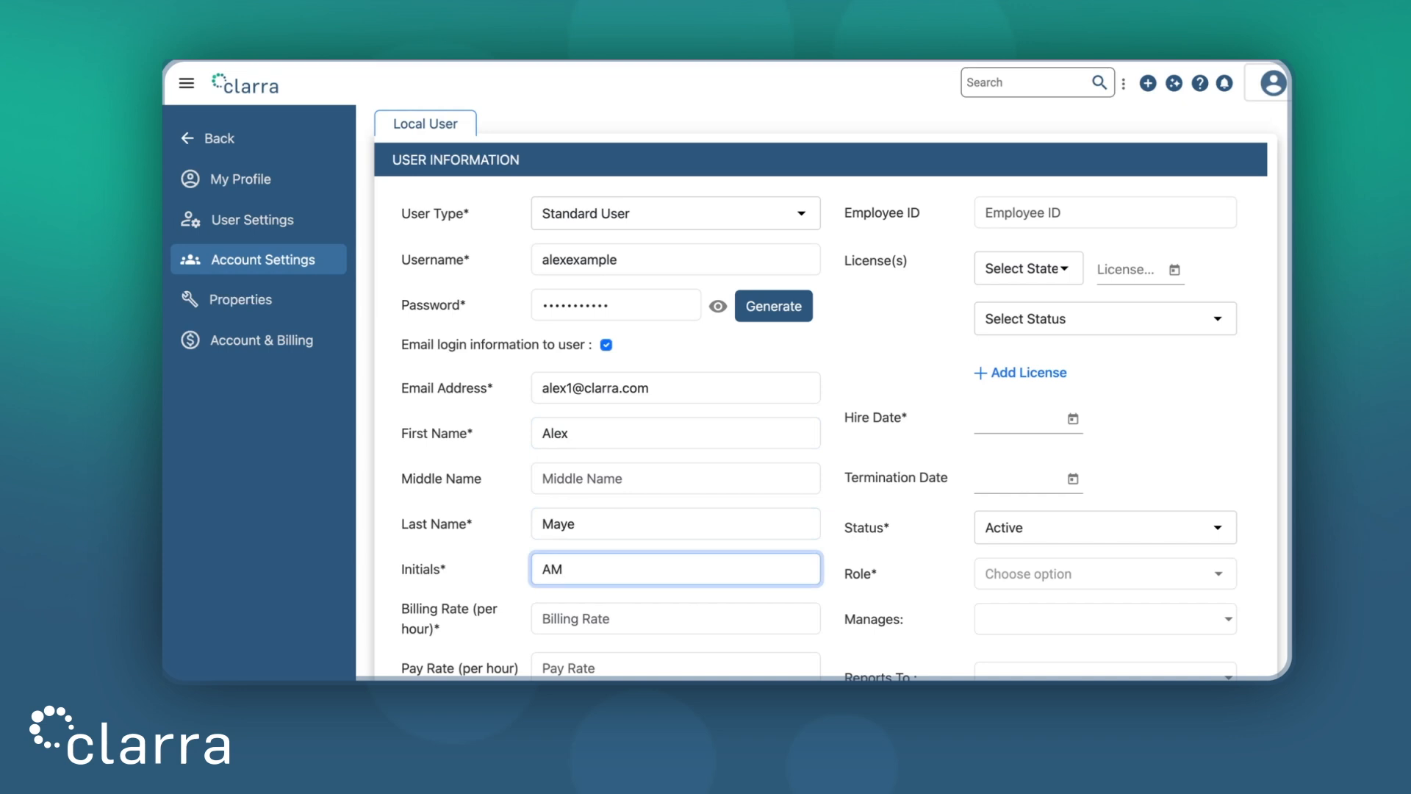
pyautogui.scroll(-5, 687, 570)
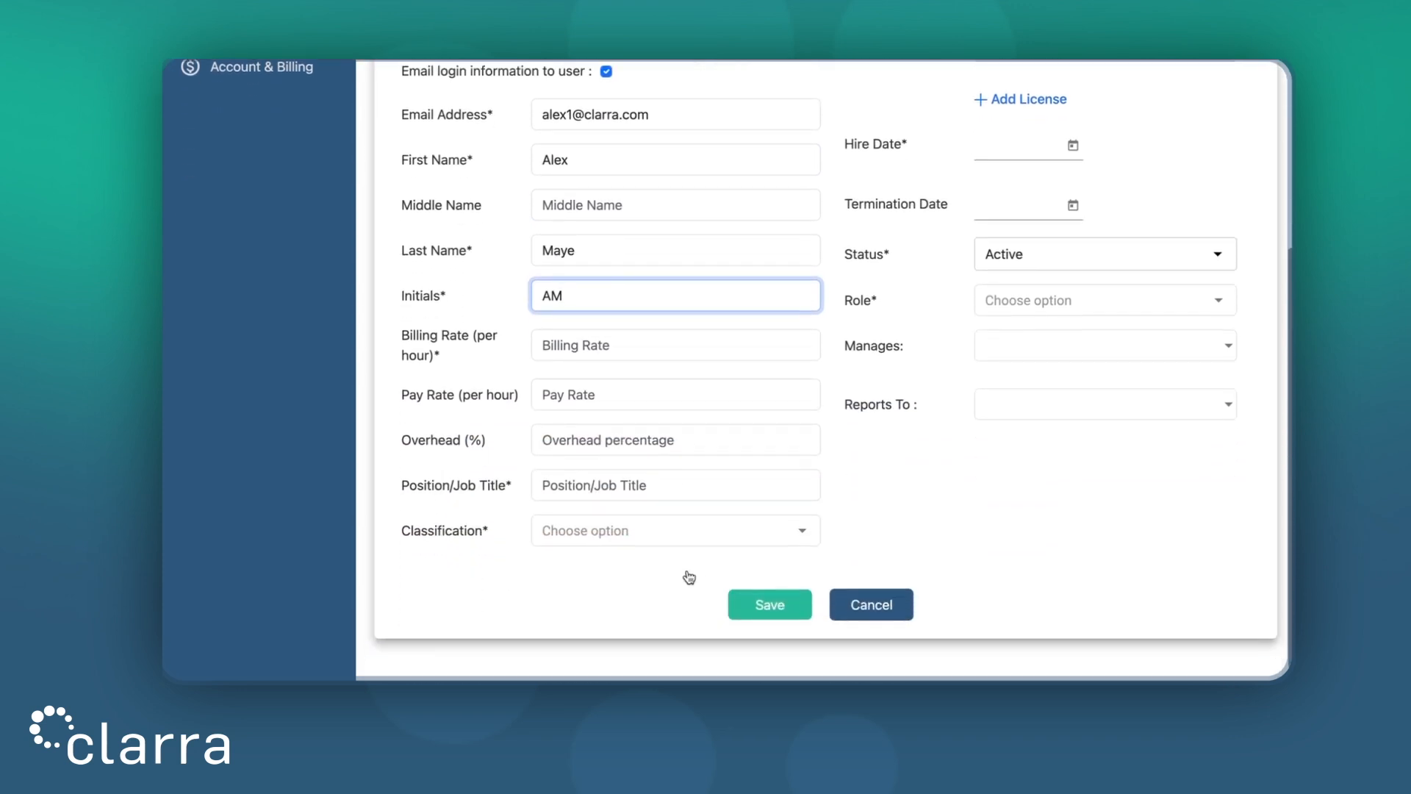
# Set billing rate 250.00, title Junior Lawyer and classification Other Lawyers
pyautogui.press('Tab')
pyautogui.write('250.00')
pyautogui.click(843, 381)
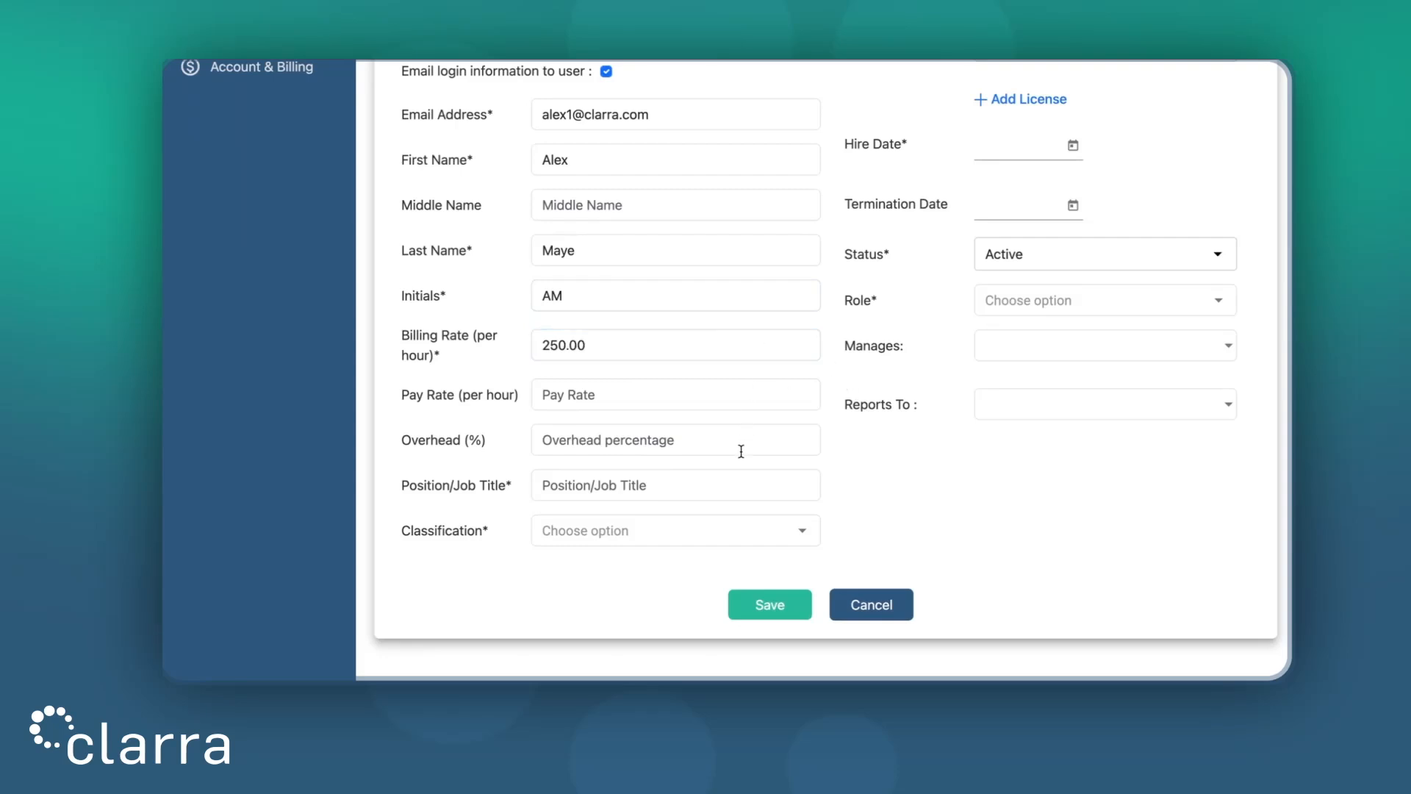
pyautogui.click(709, 491)
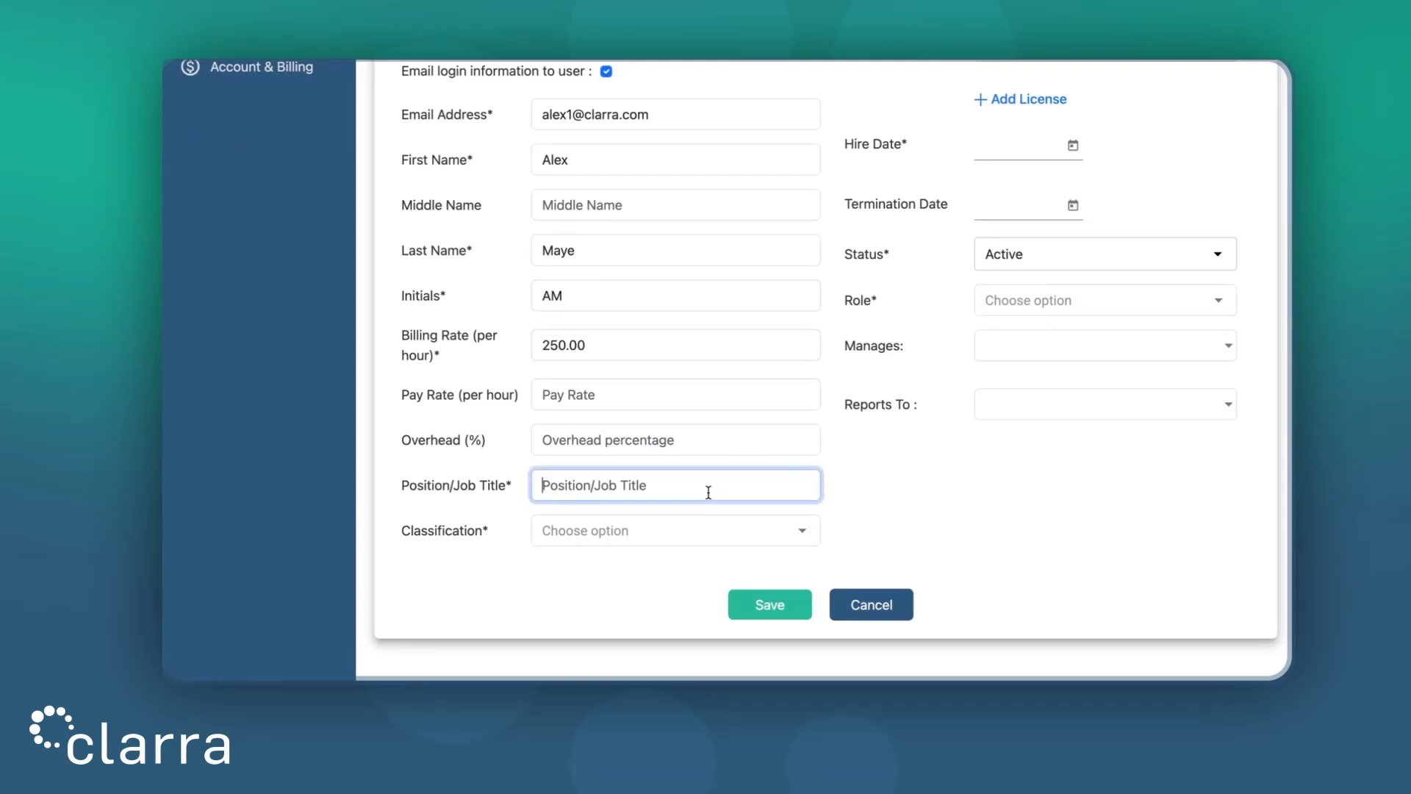
pyautogui.write('Jun')
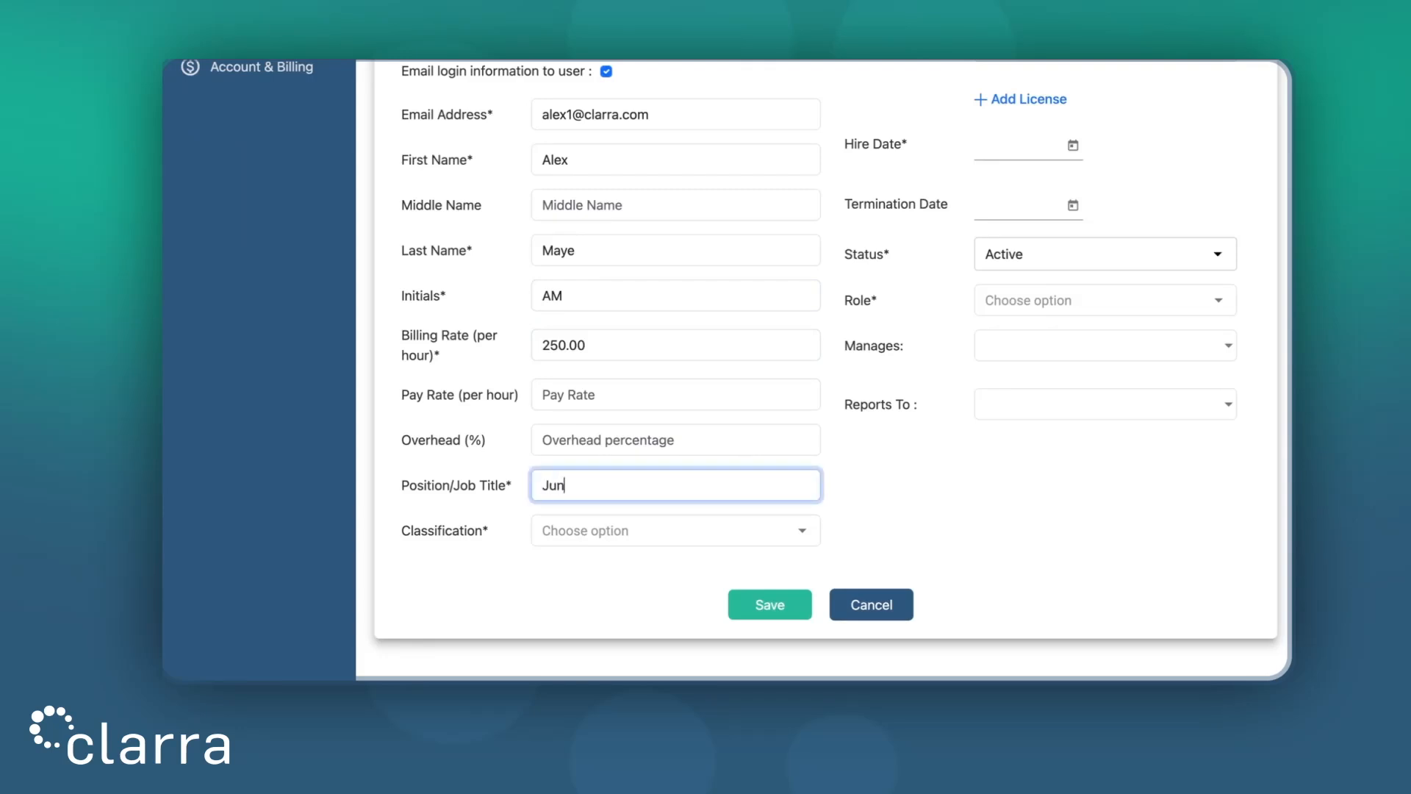
pyautogui.write('ior Lawyer')
pyautogui.click(698, 536)
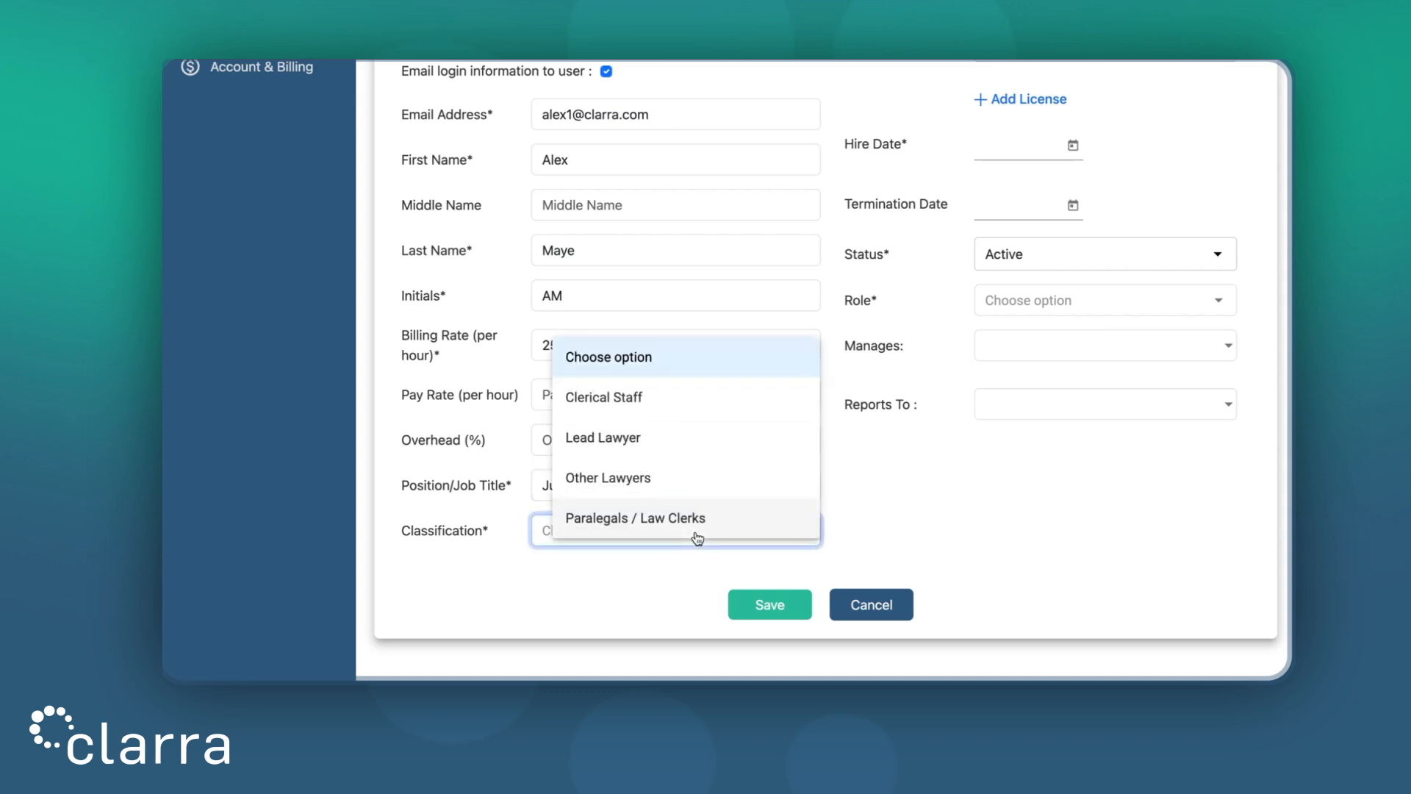
pyautogui.click(671, 477)
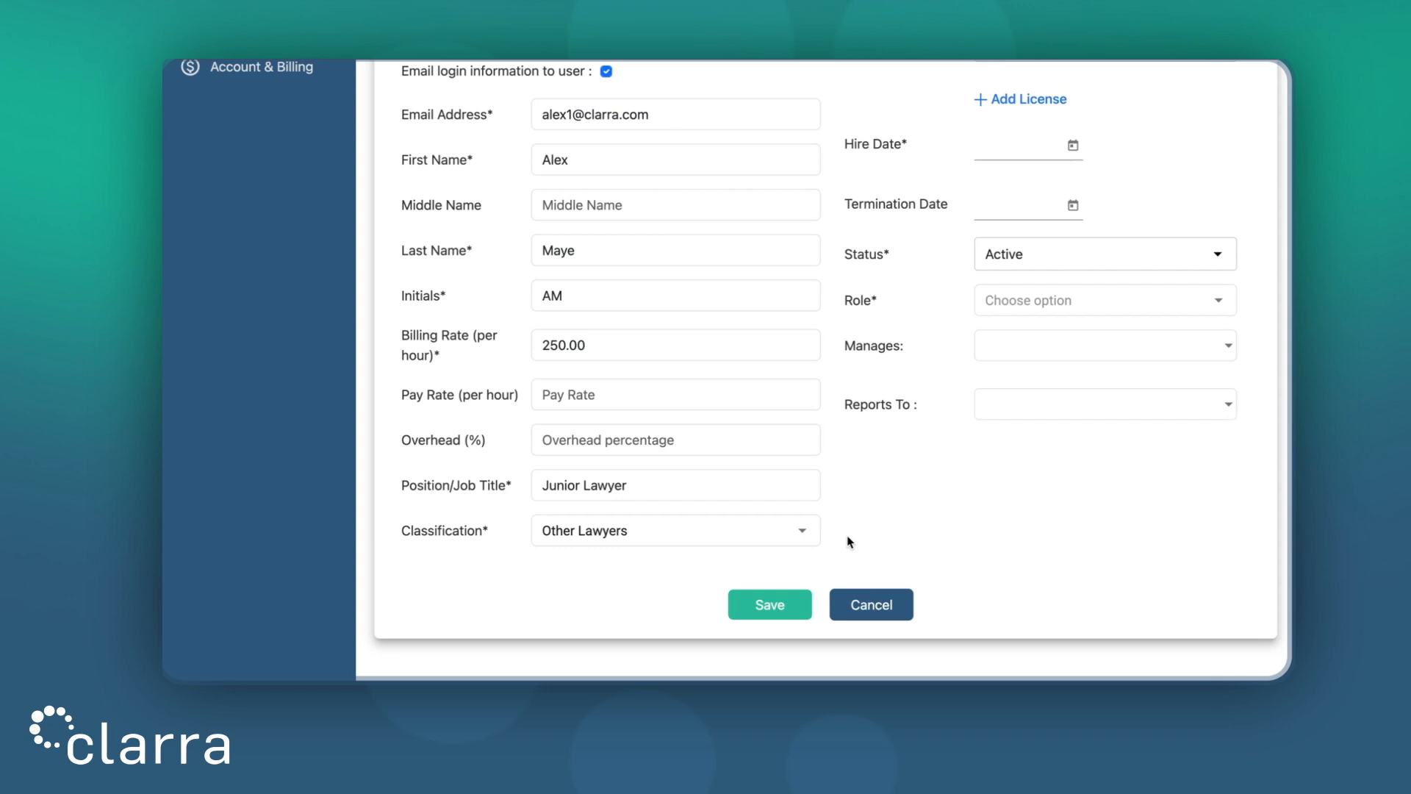
# Set the hire date to 03/02/2026, keep status Active, and show the role choices
pyautogui.scroll(3, 849, 542)
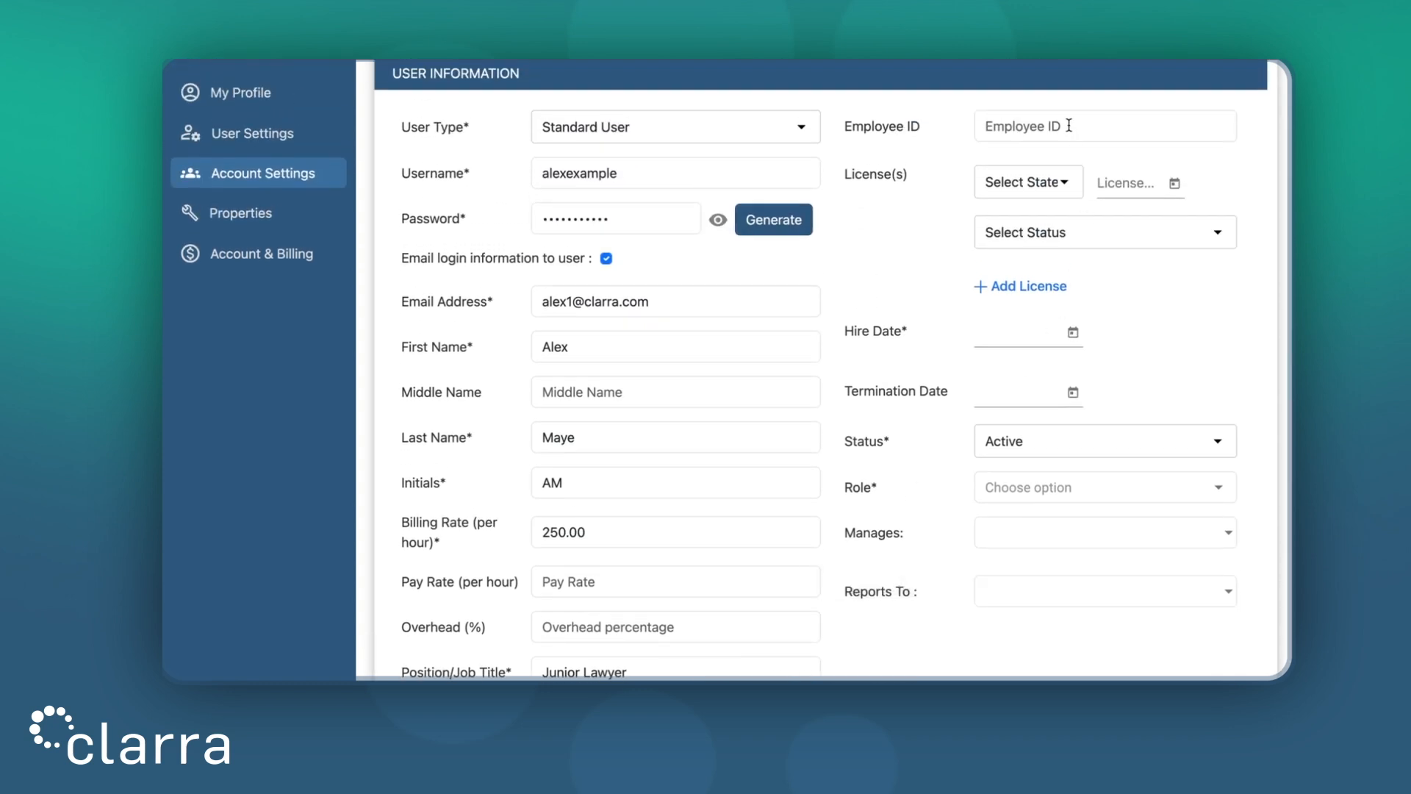
pyautogui.scroll(-2, 1058, 193)
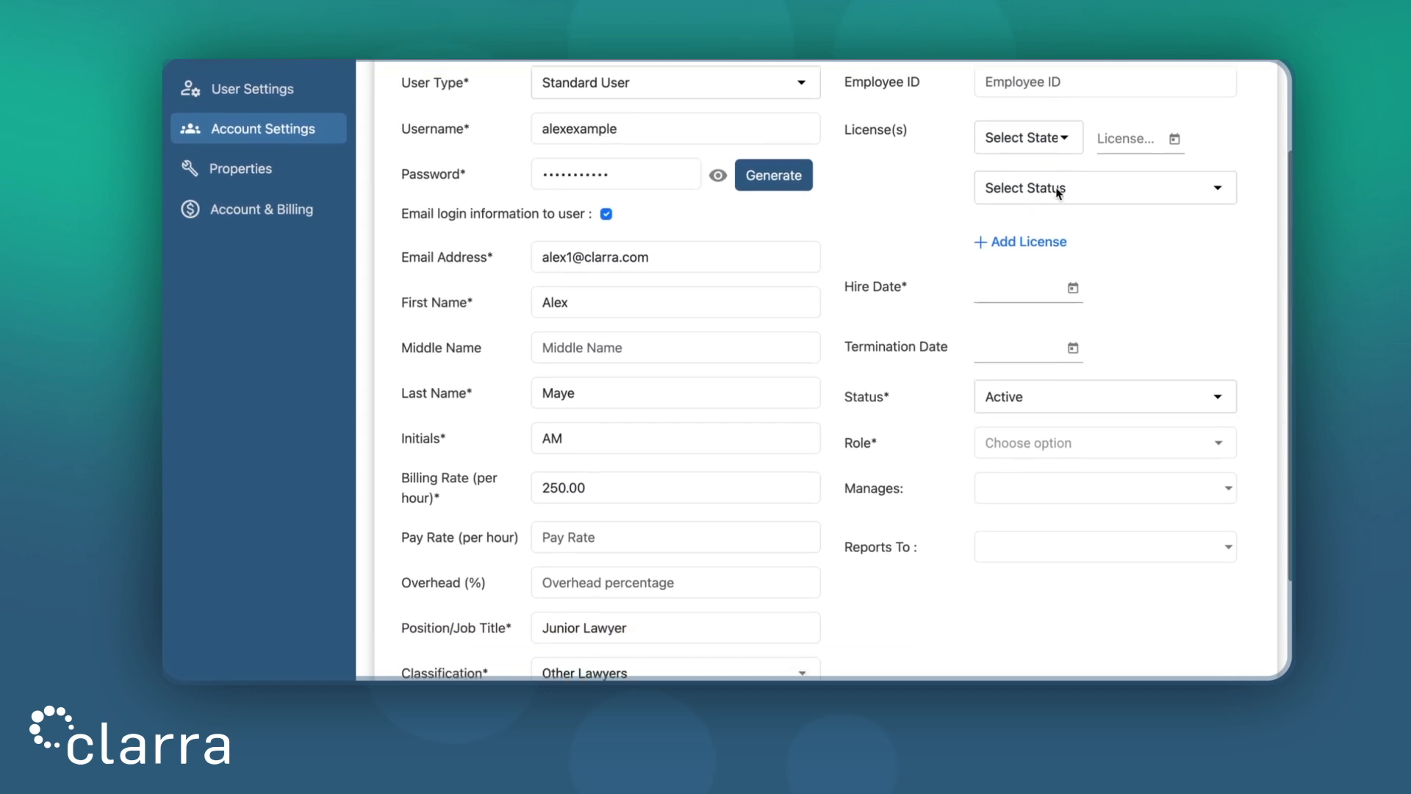
pyautogui.click(1073, 258)
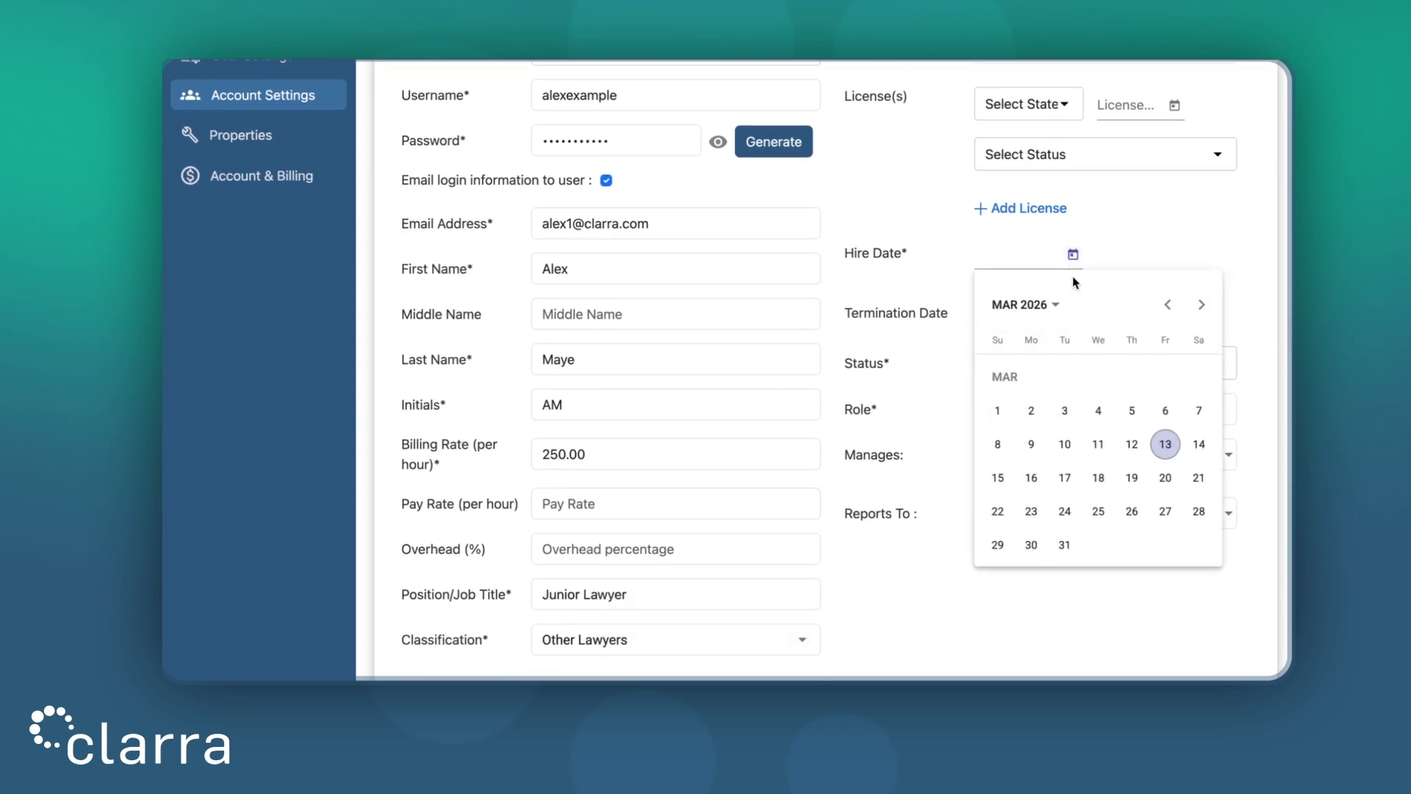
pyautogui.click(1031, 410)
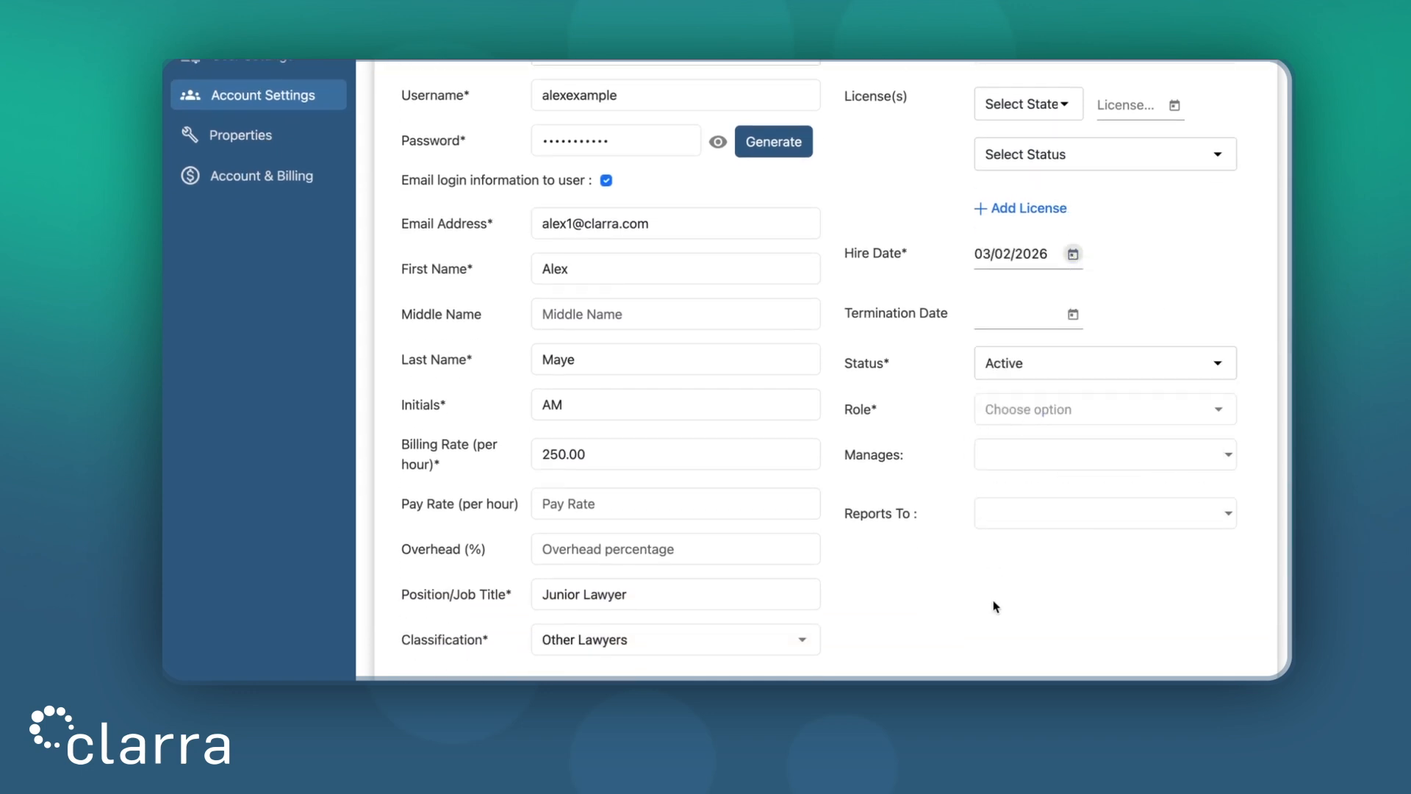
pyautogui.scroll(-2, 996, 607)
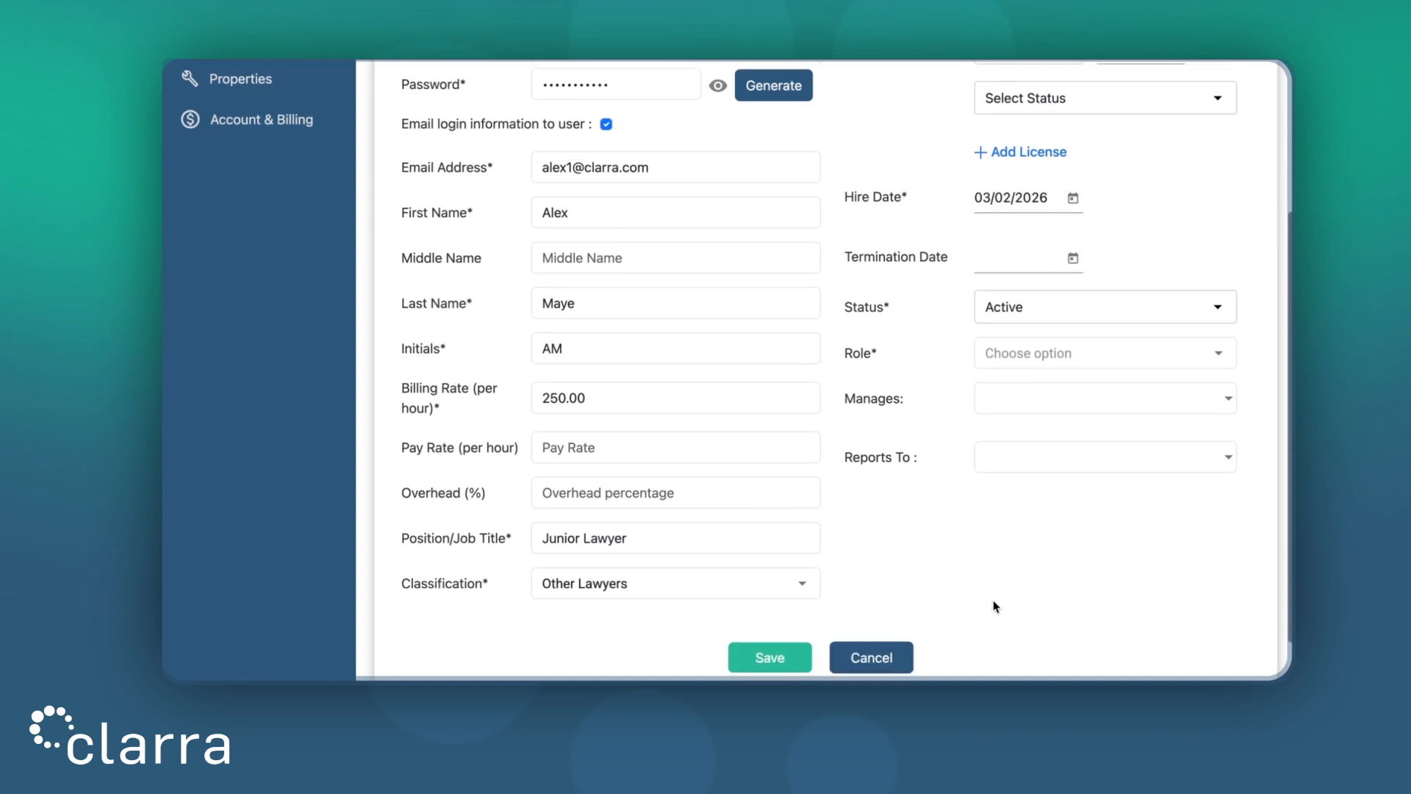
pyautogui.click(1015, 312)
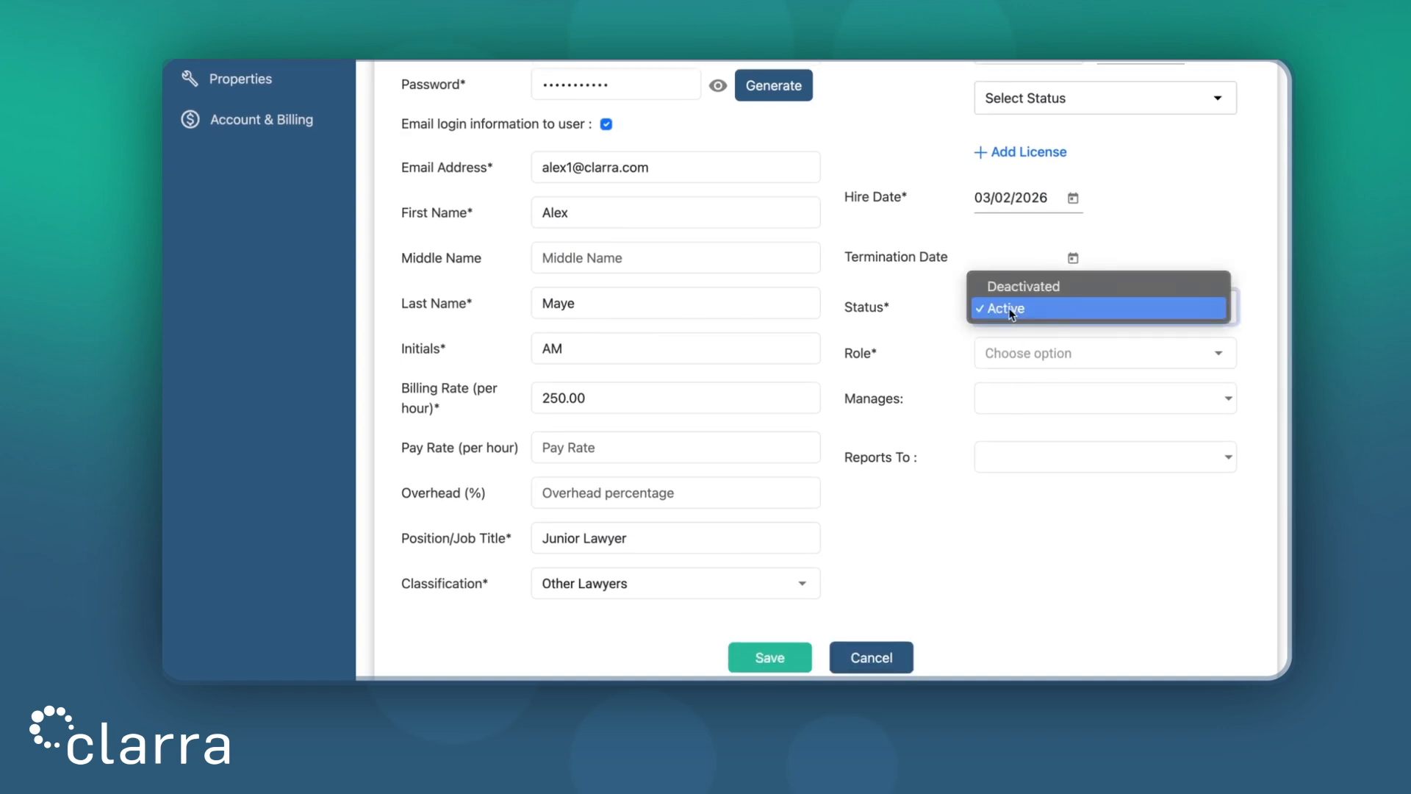
pyautogui.click(991, 520)
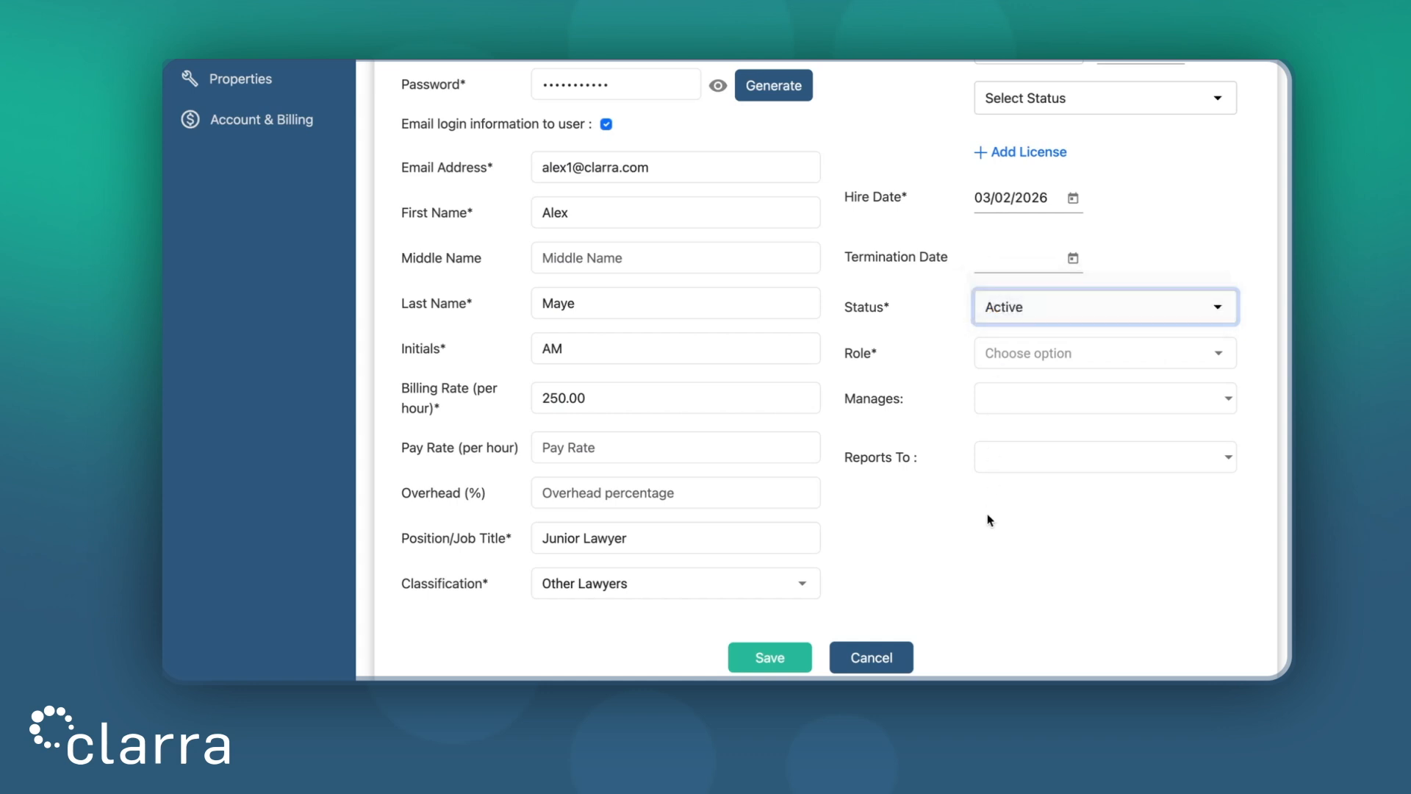
pyautogui.click(1029, 354)
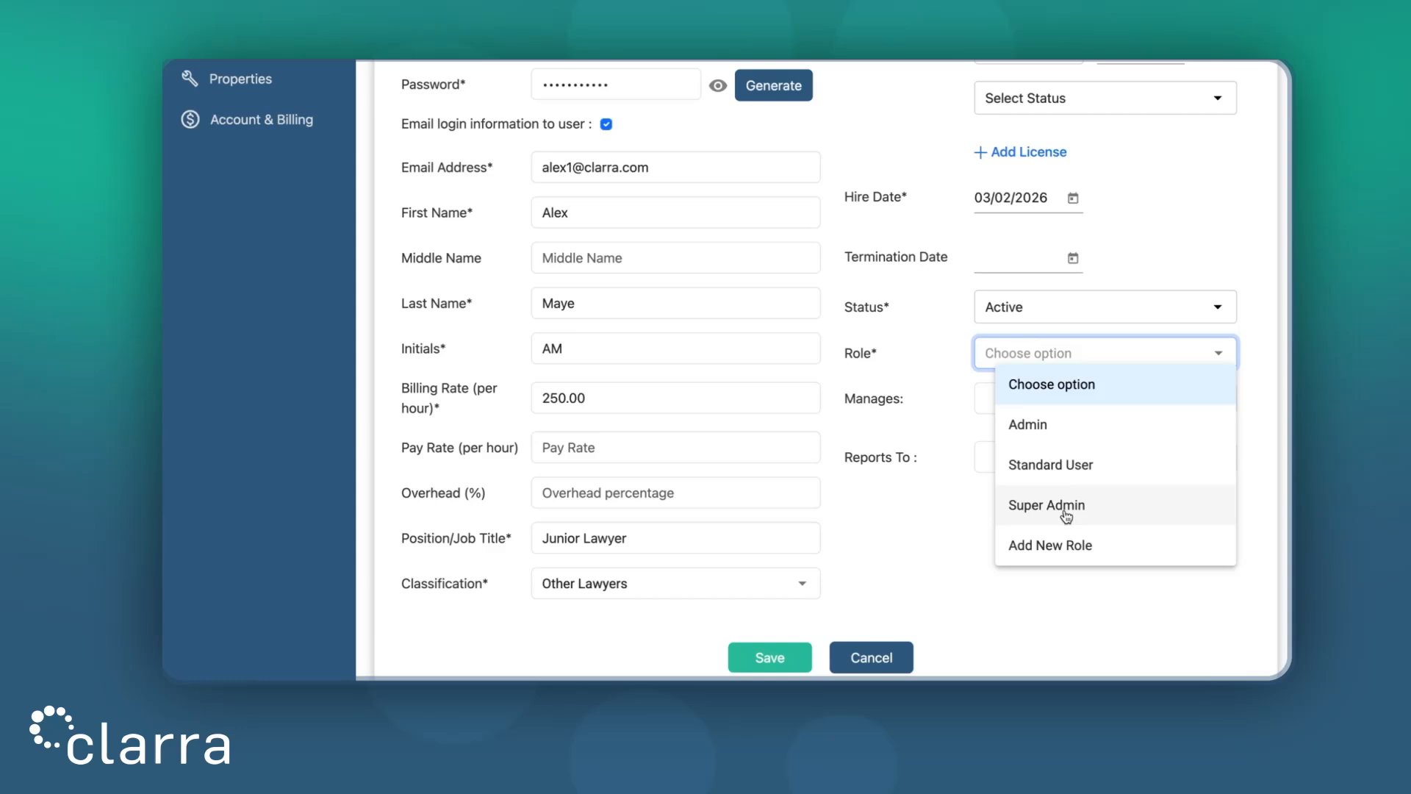
# Assign the Standard User role and review its permission set before closing it
pyautogui.click(1073, 474)
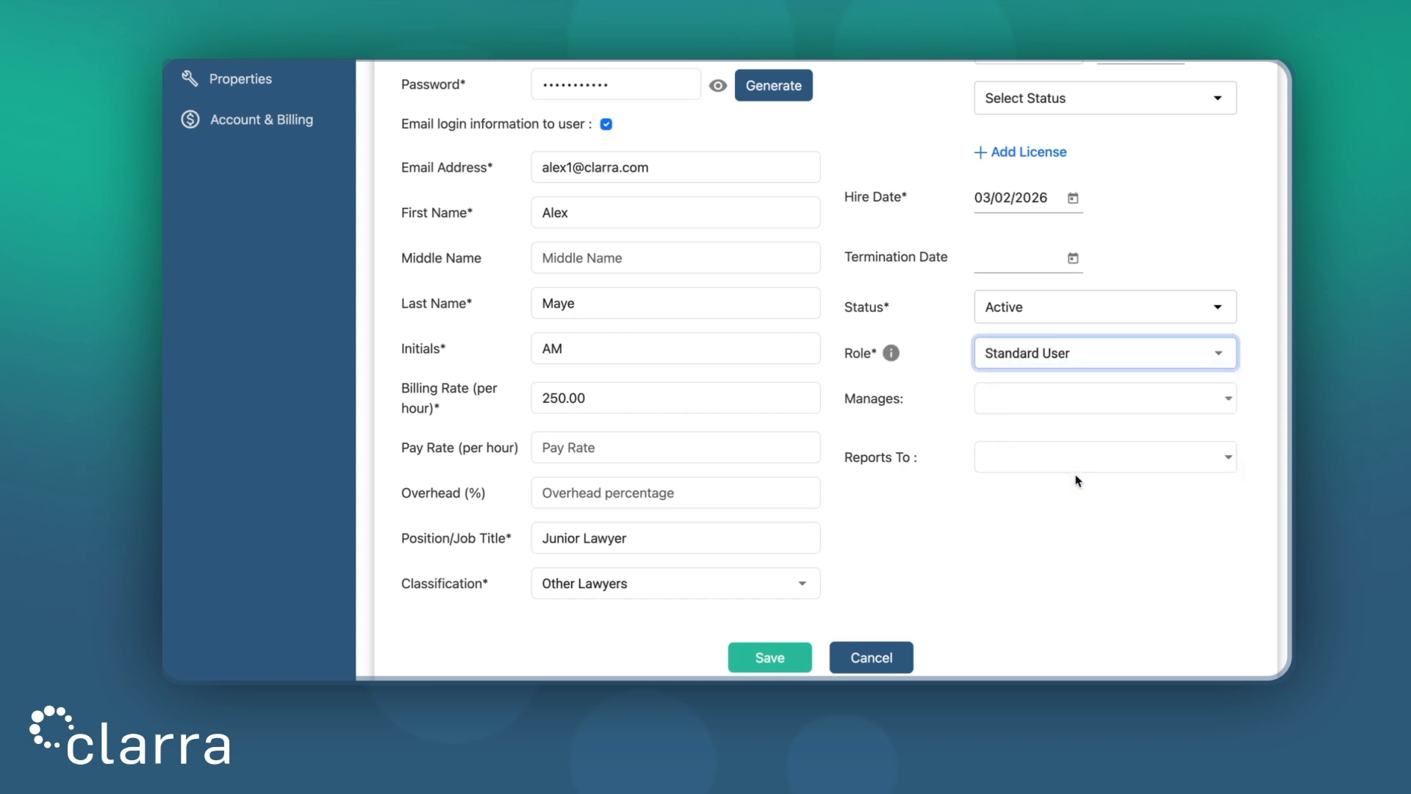
pyautogui.click(892, 354)
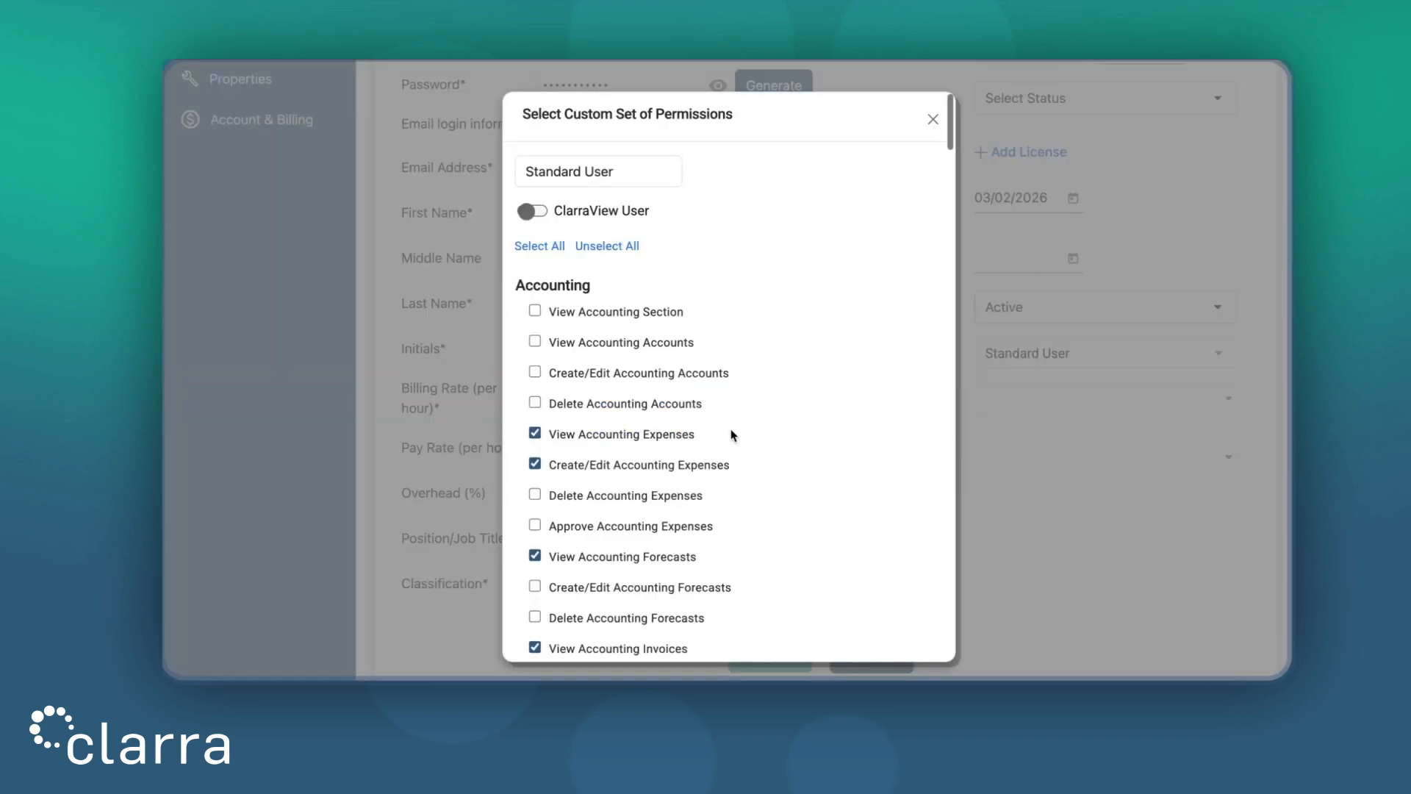
pyautogui.scroll(-5, 732, 434)
pyautogui.scroll(5, 731, 434)
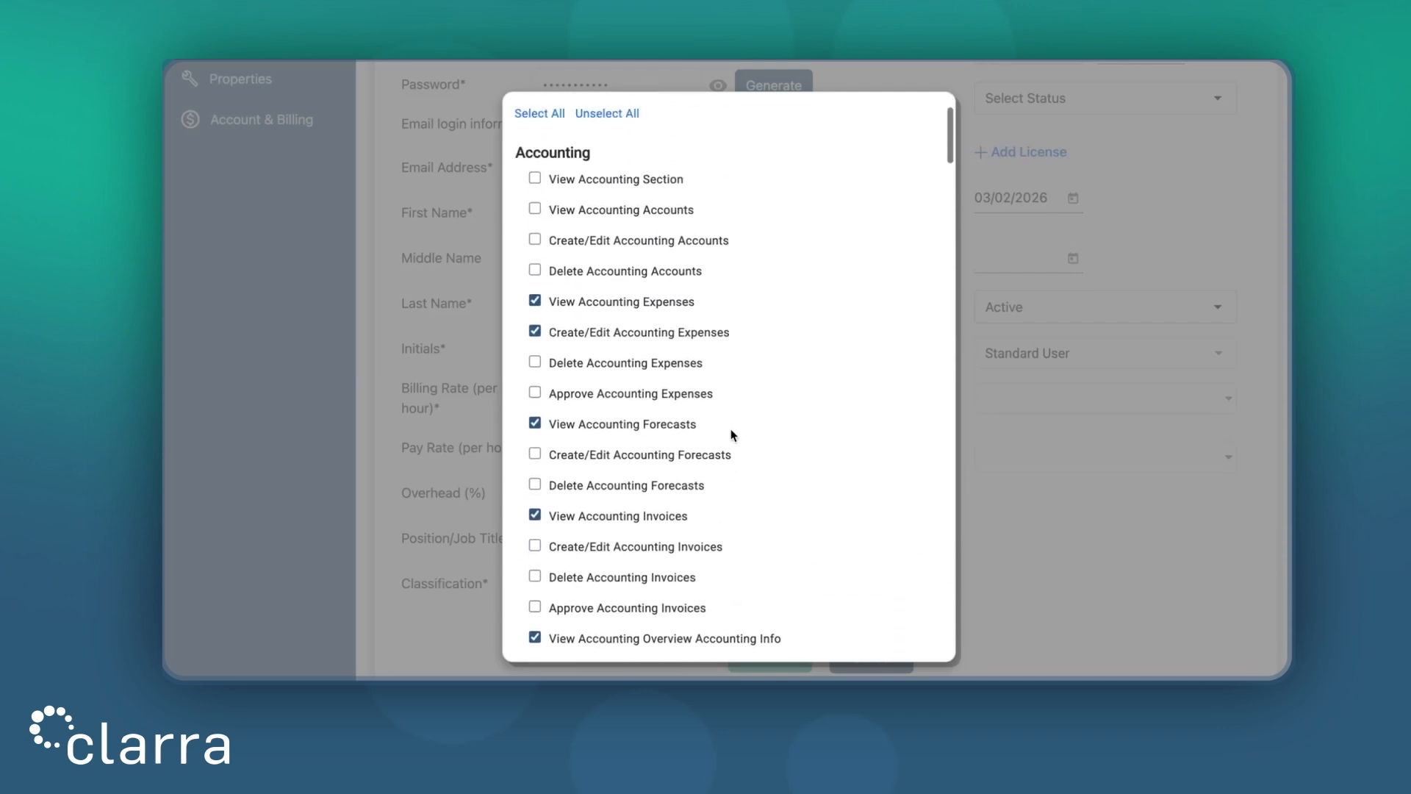
pyautogui.click(932, 122)
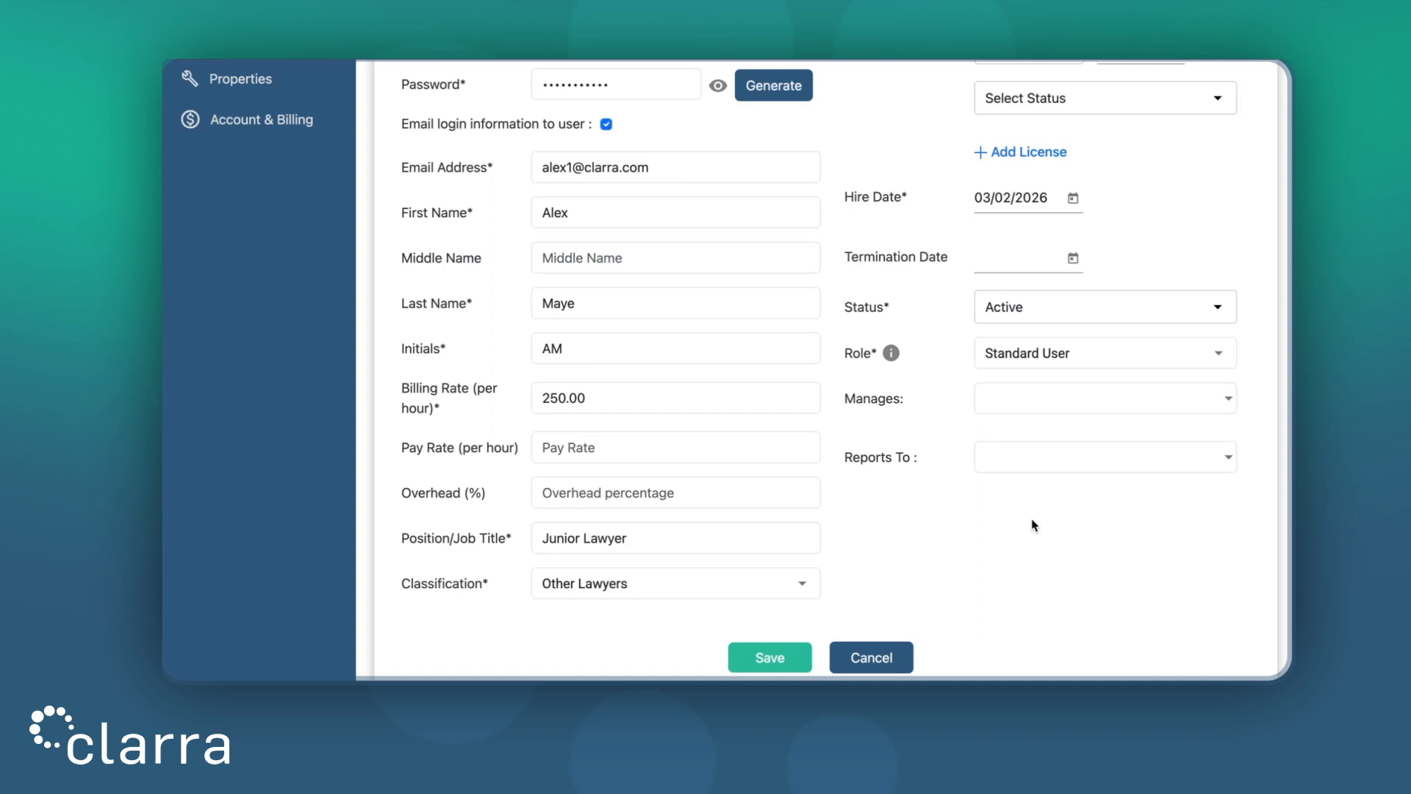
pyautogui.scroll(-2, 1031, 518)
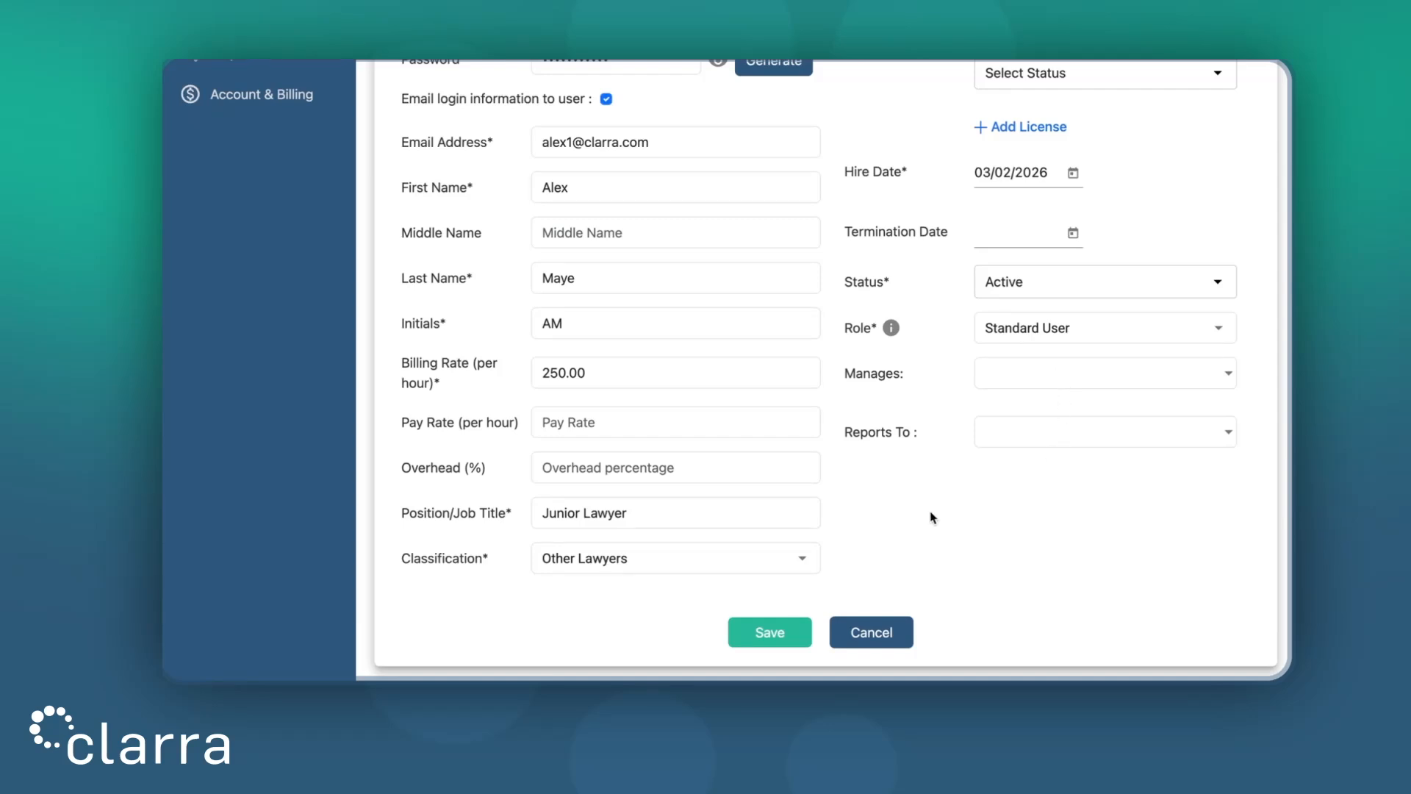
# Save the new user so it joins the Users list as a fourth active user
pyautogui.click(772, 631)
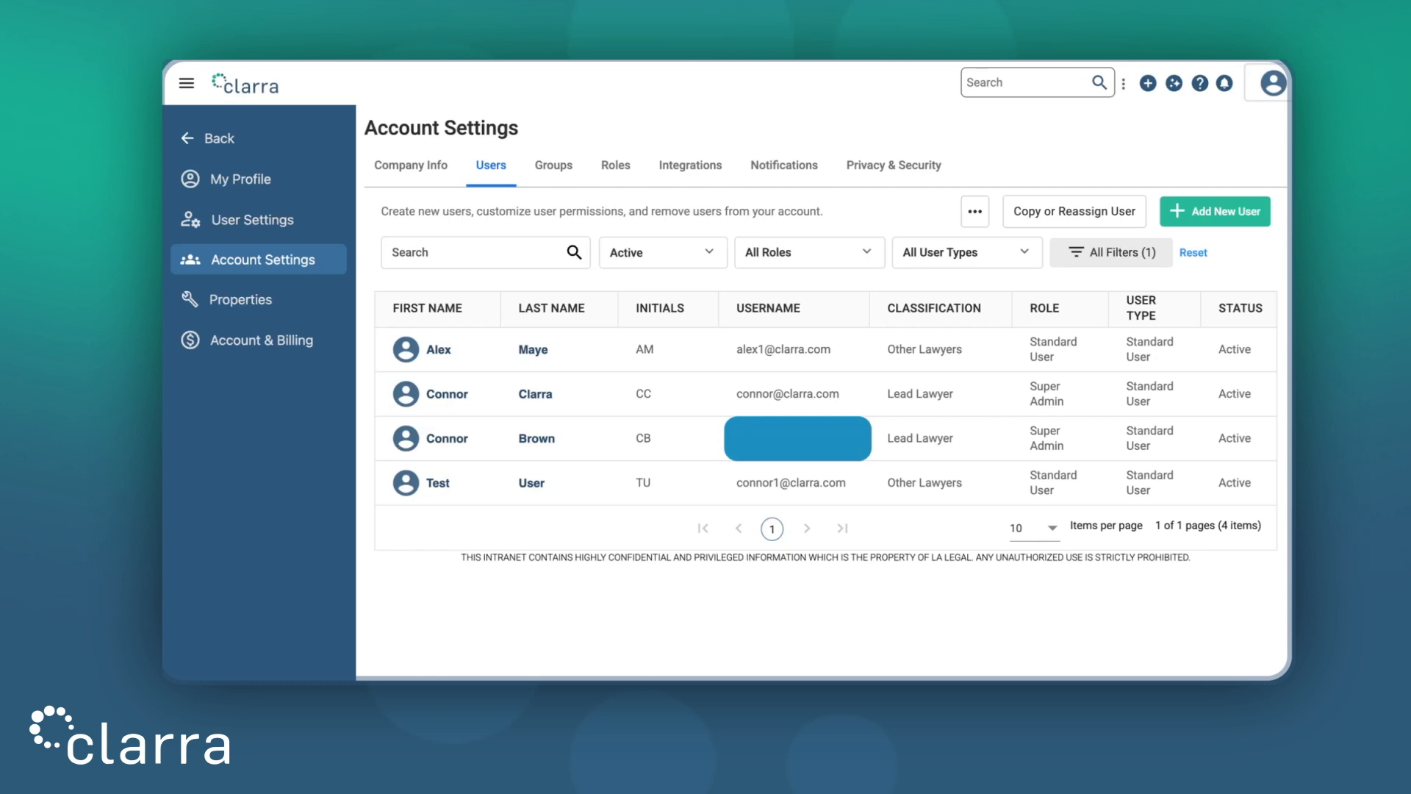
# Open the Matter Type property for editing under Matters properties
pyautogui.click(264, 299)
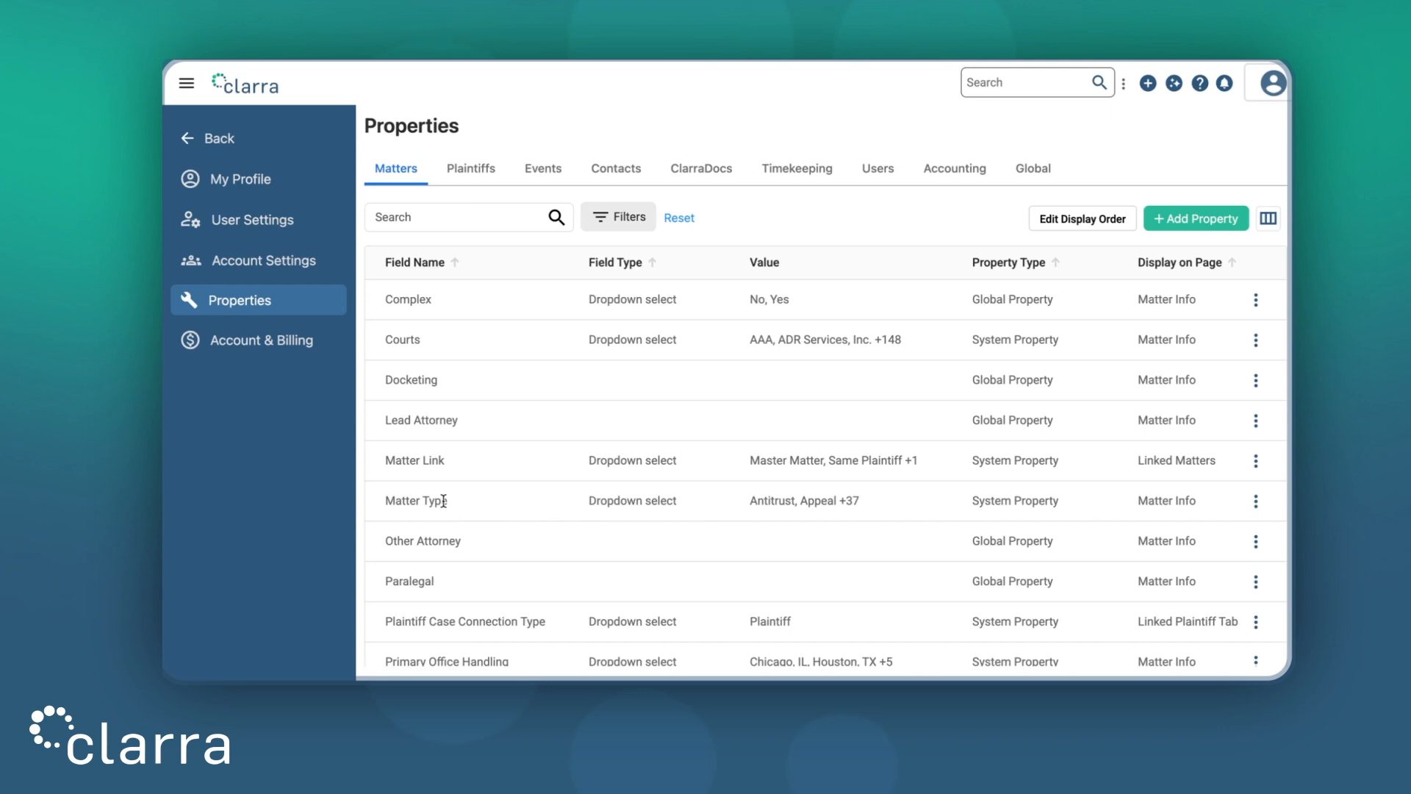
pyautogui.click(1256, 501)
pyautogui.click(1212, 547)
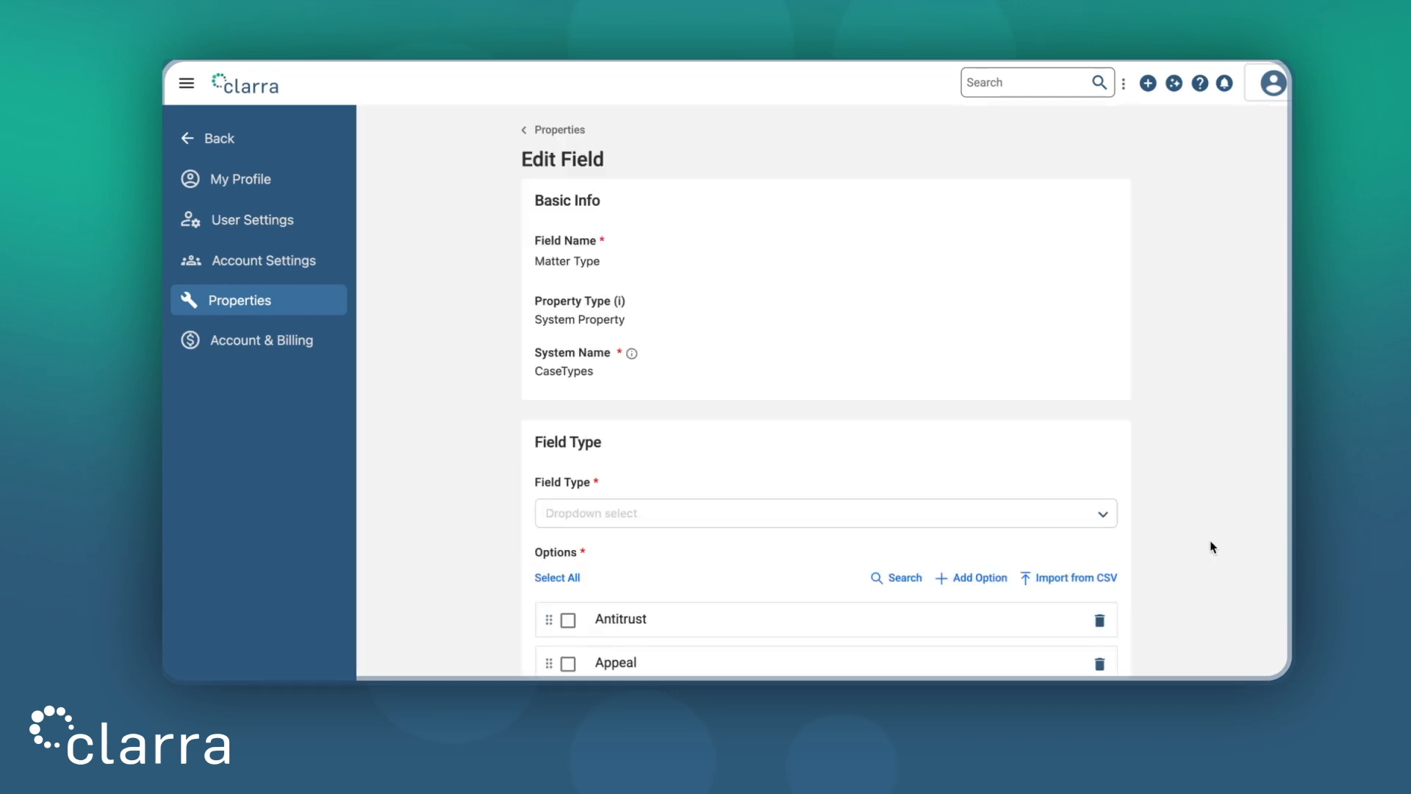
pyautogui.scroll(-1, 1103, 513)
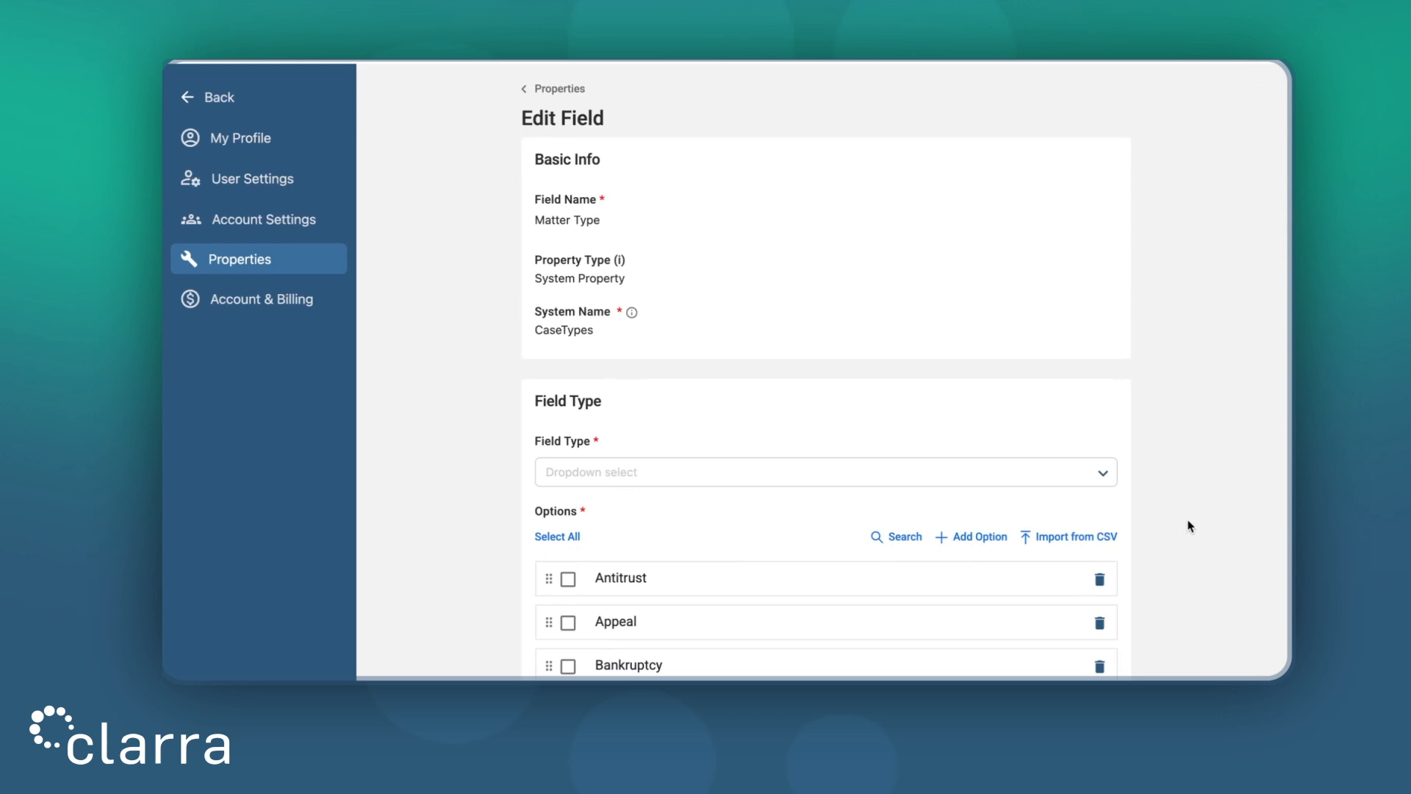
pyautogui.scroll(-5, 1191, 521)
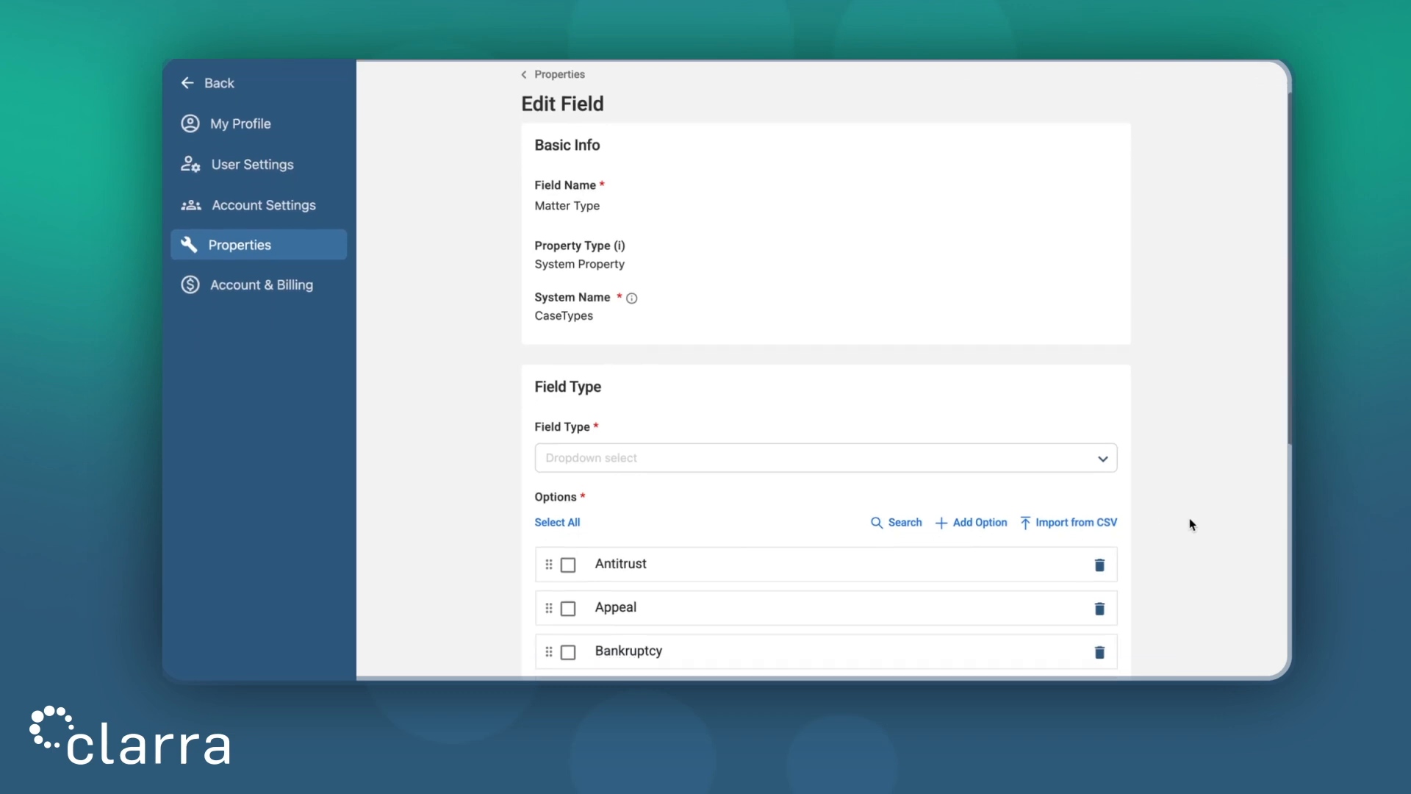
pyautogui.scroll(-6, 816, 544)
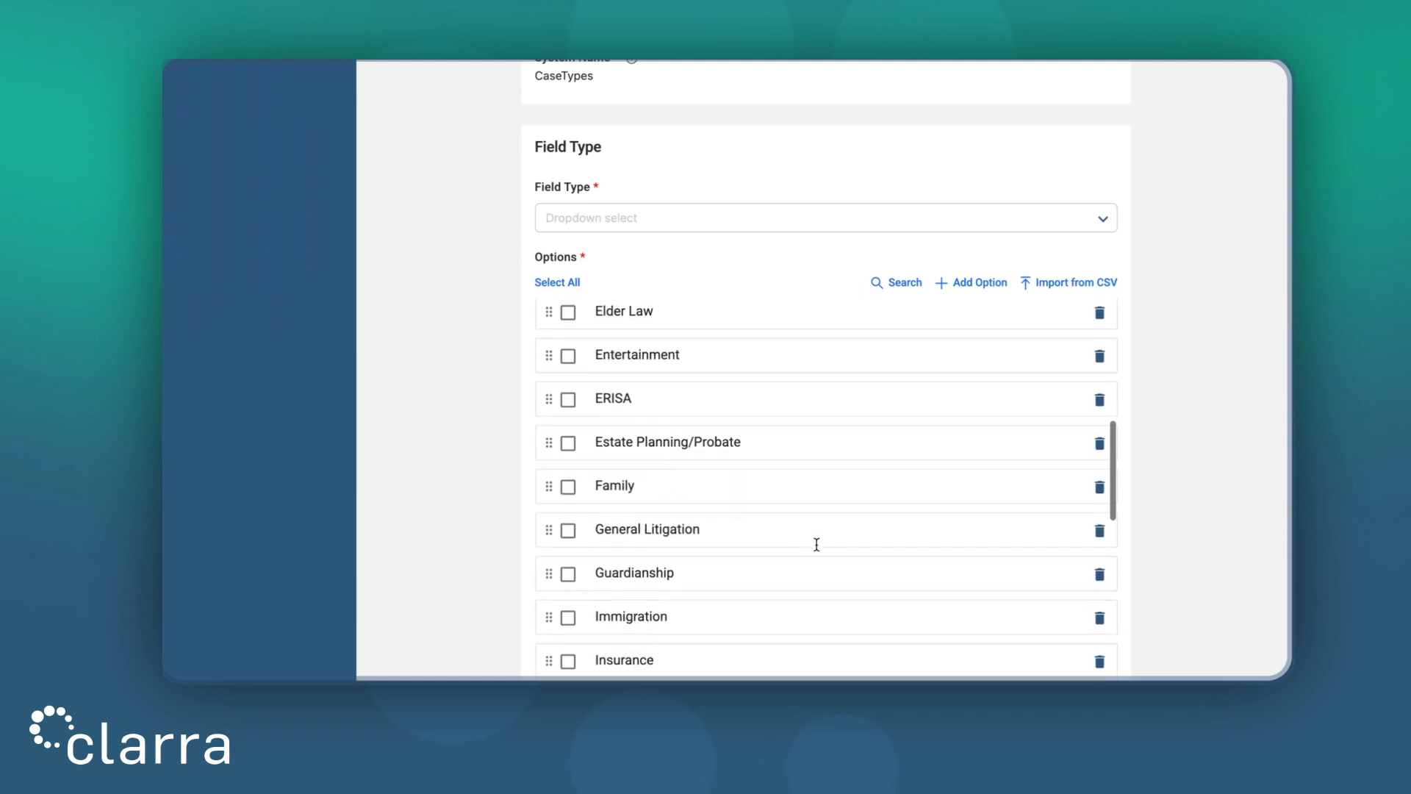
pyautogui.scroll(6, 816, 543)
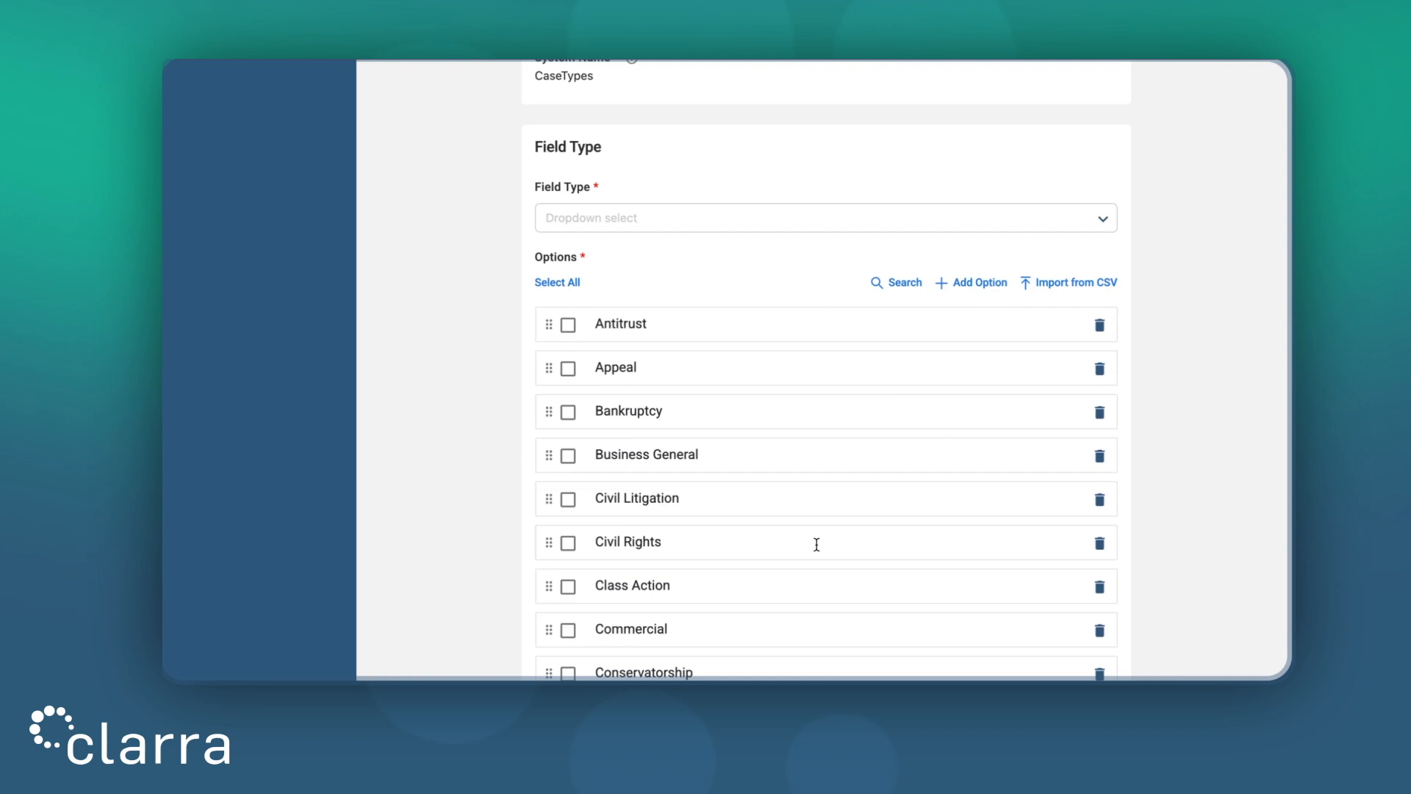
# Add a 'Contractual Dispute' option to Matter Type
pyautogui.click(977, 283)
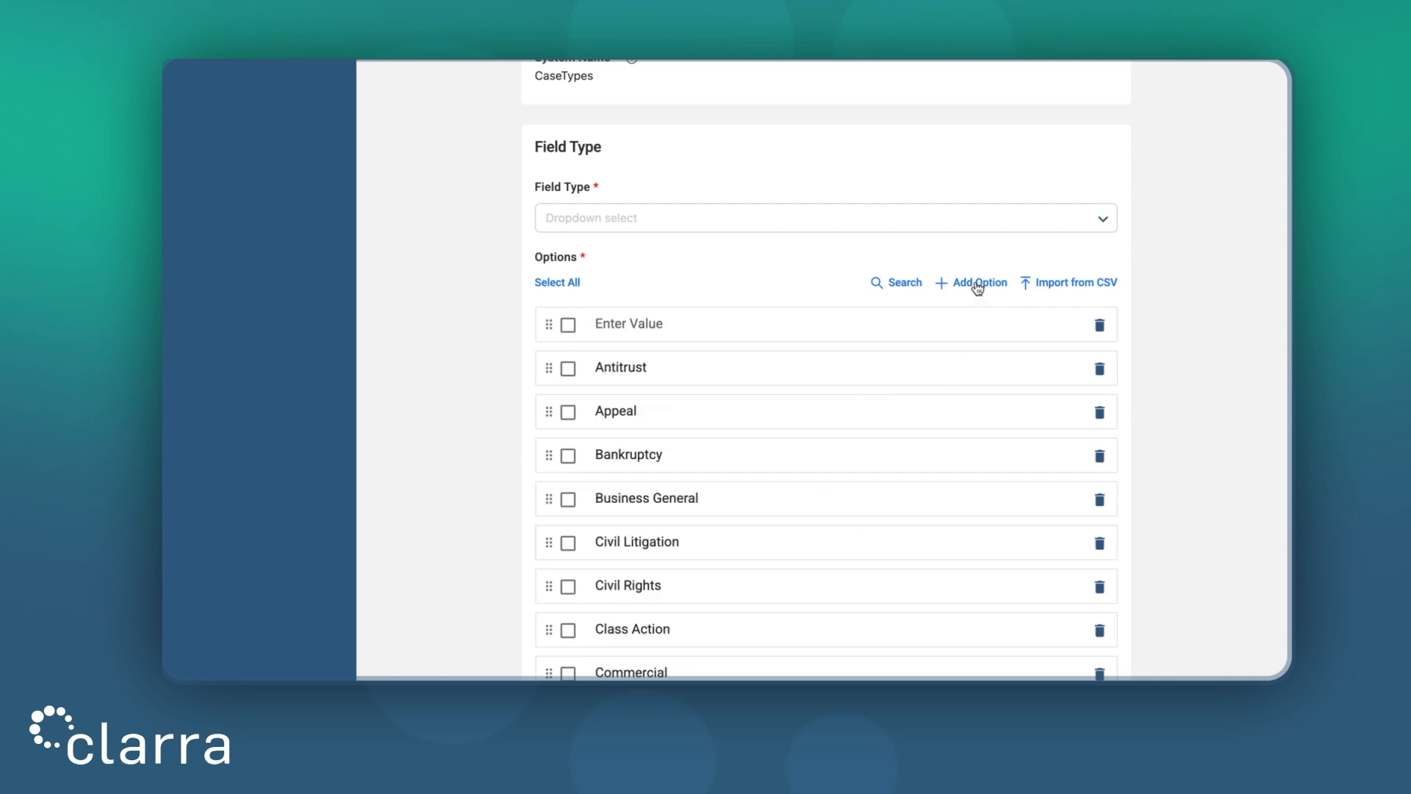
pyautogui.click(810, 319)
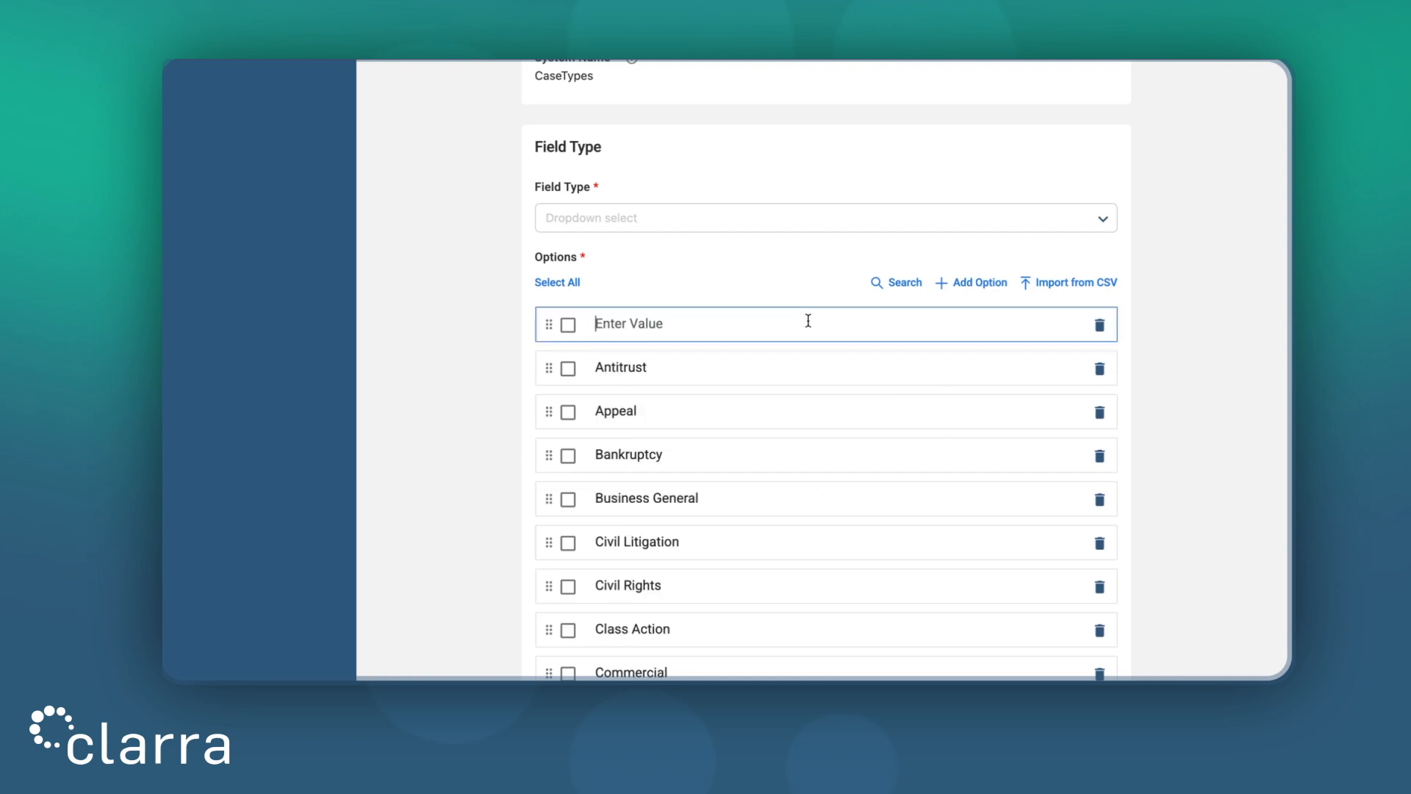
pyautogui.write('Contractual Dispute')
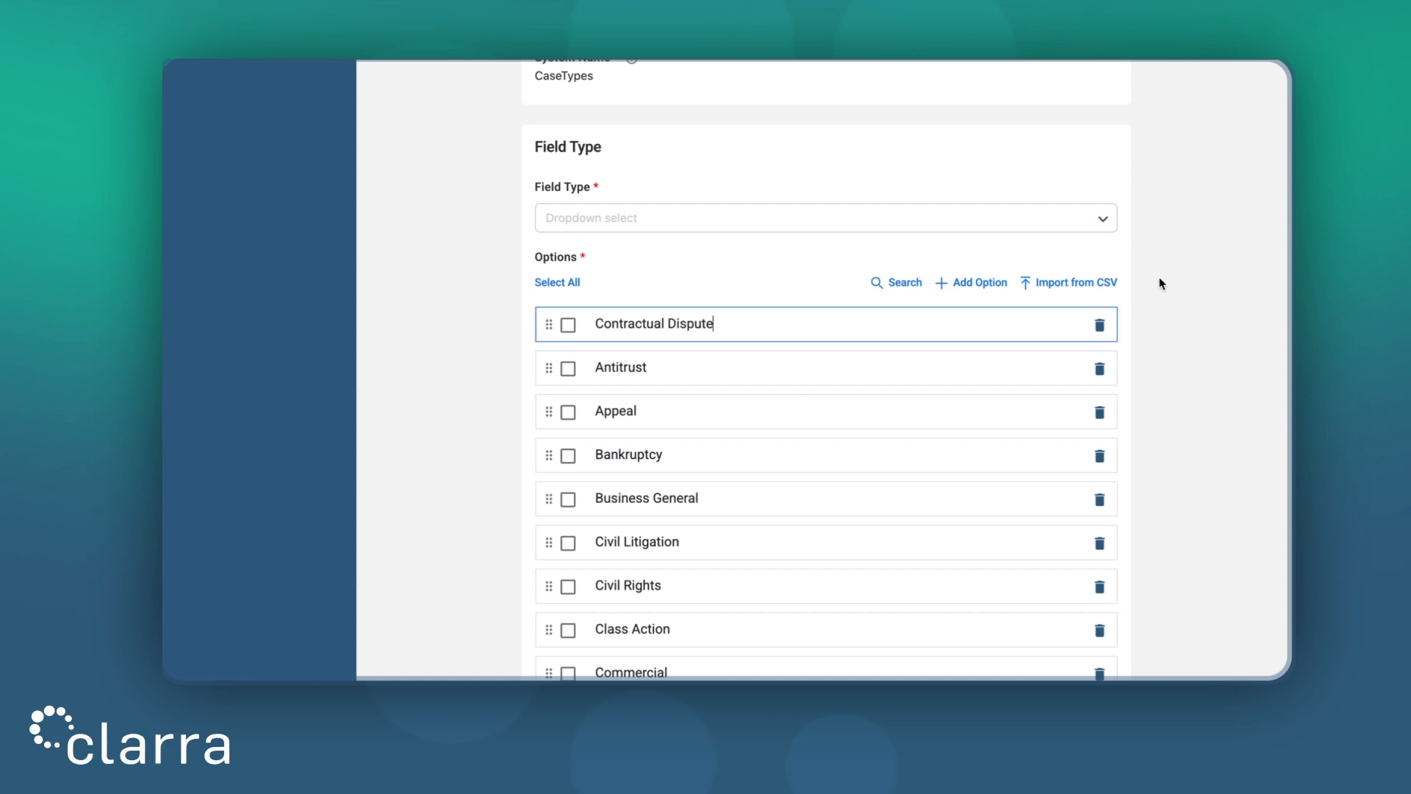
pyautogui.click(1163, 304)
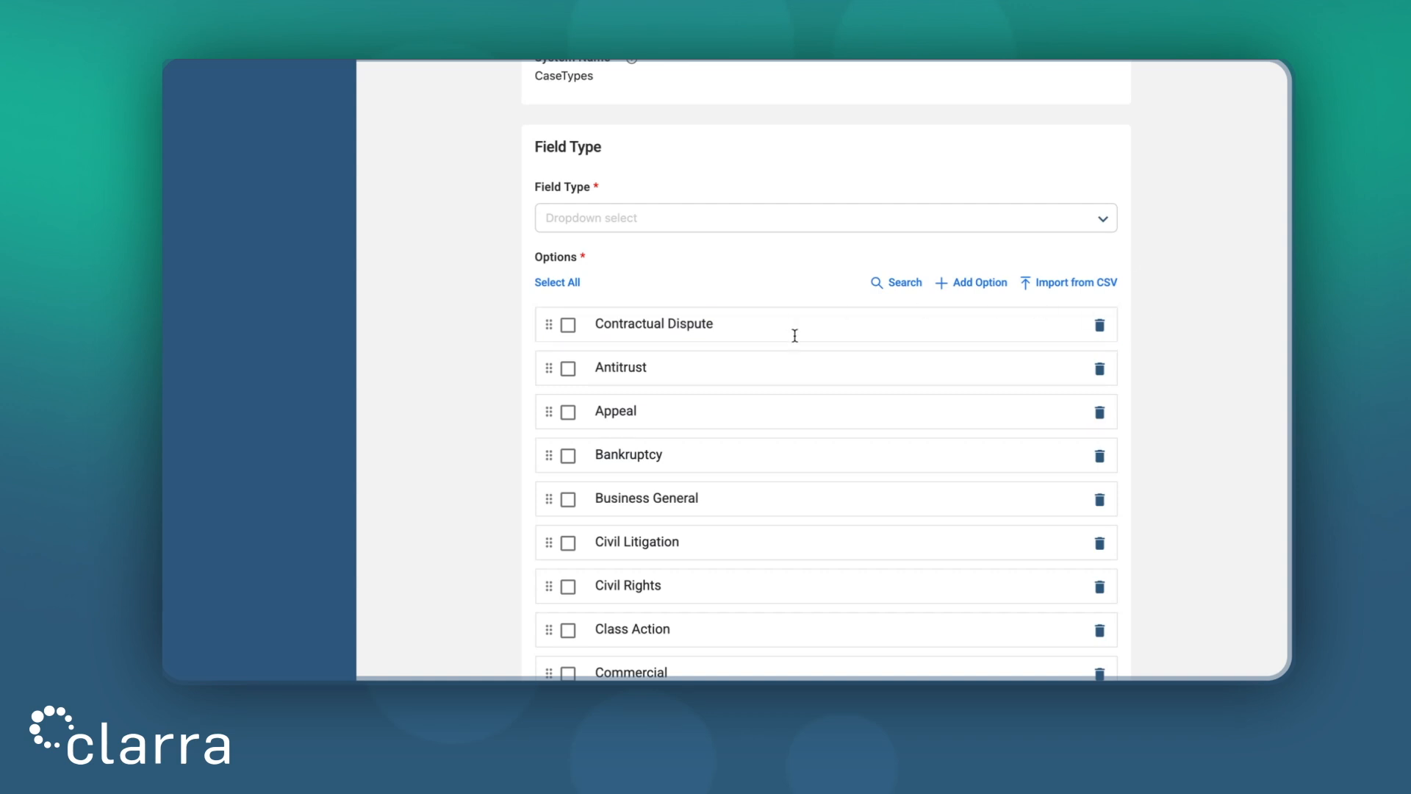
# Rename Antitrust to 'Analytical', delete that option, and save Matter Type
pyautogui.click(672, 367)
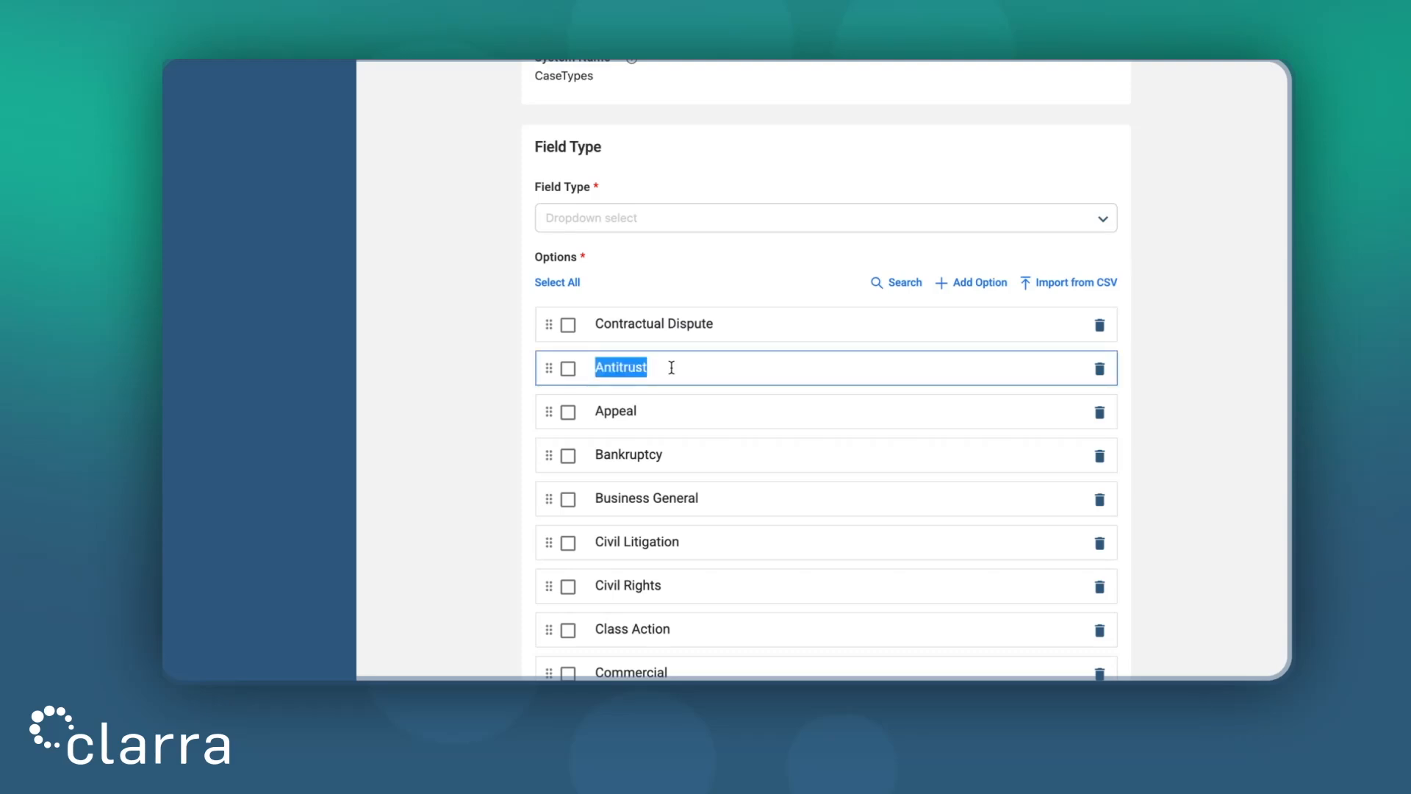
pyautogui.write('Analytical')
pyautogui.click(1153, 364)
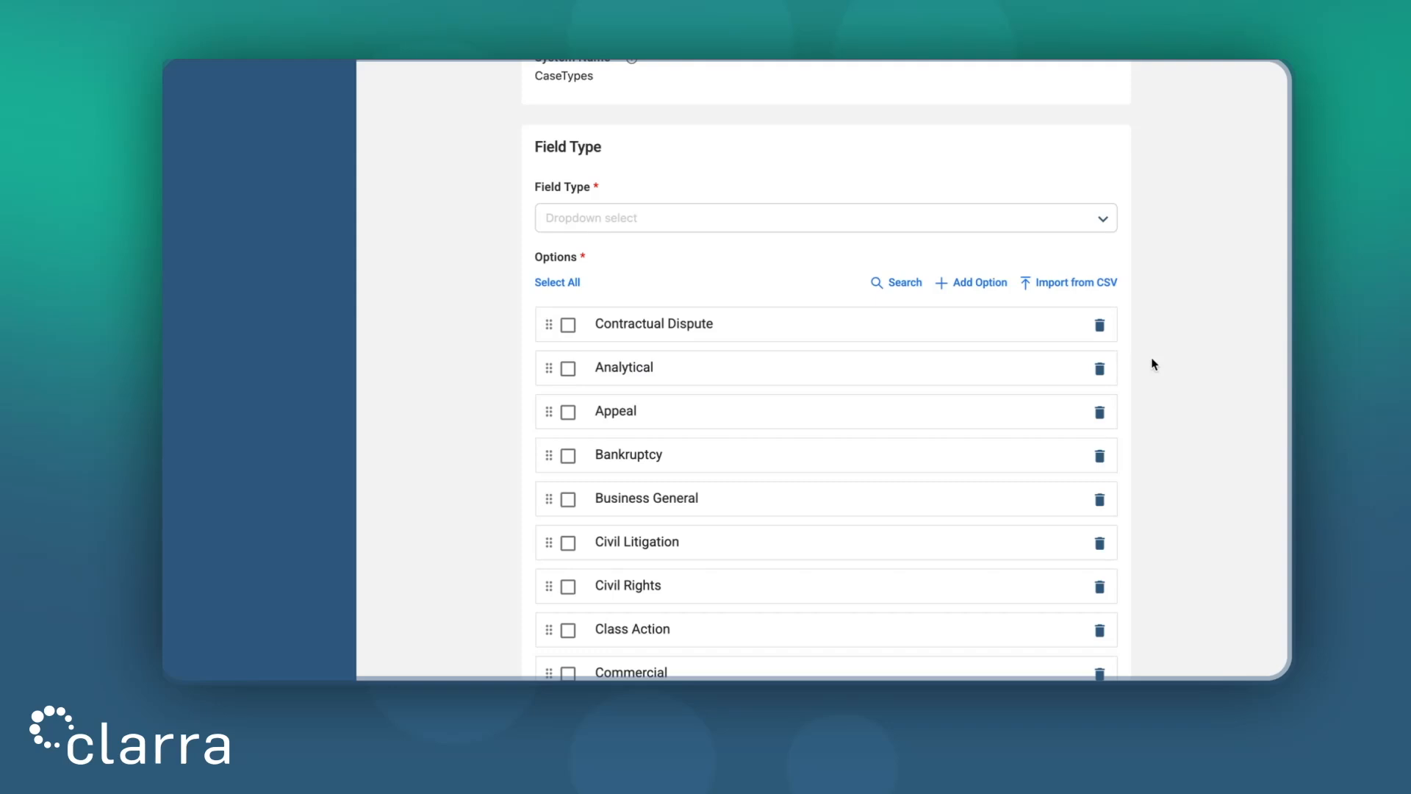
pyautogui.click(1101, 369)
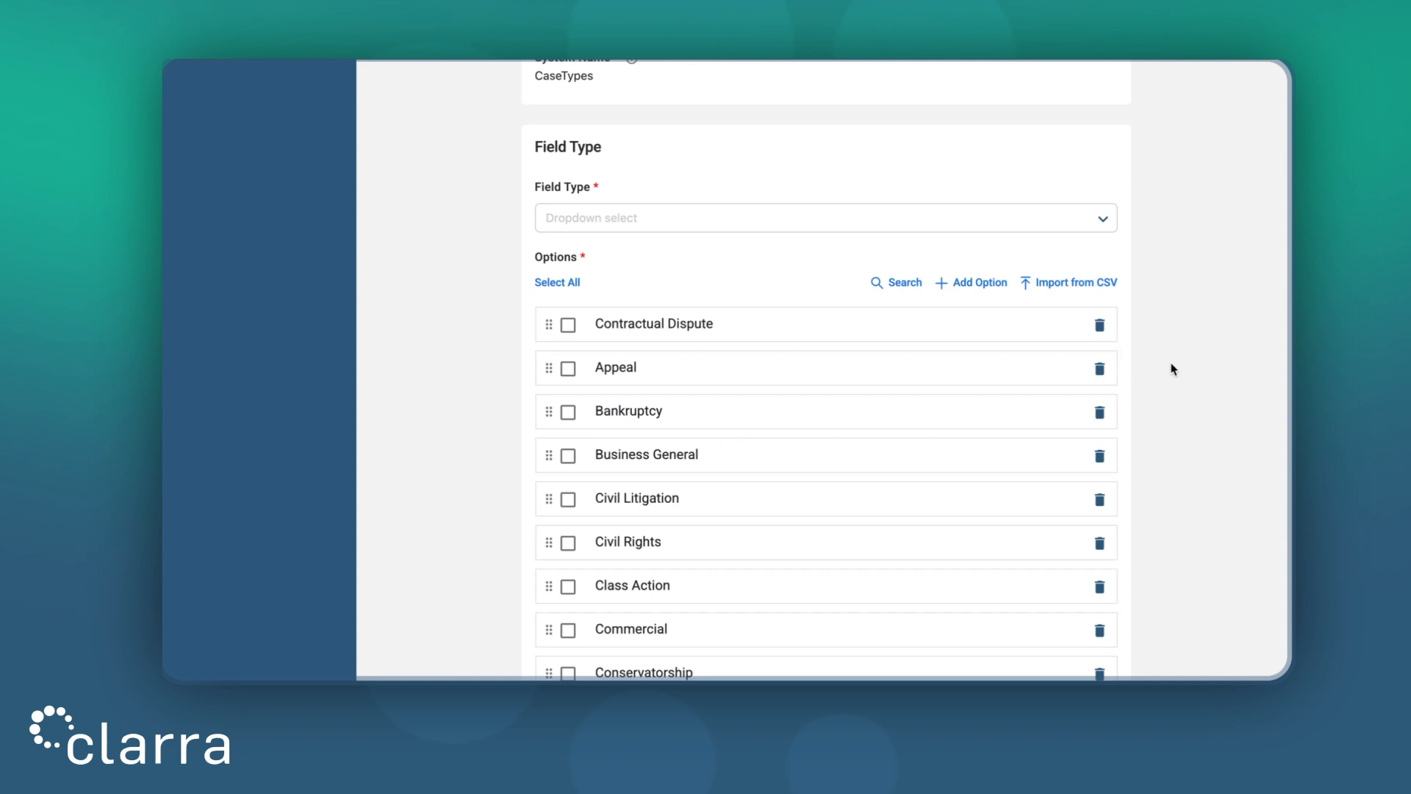
pyautogui.scroll(-3, 1176, 412)
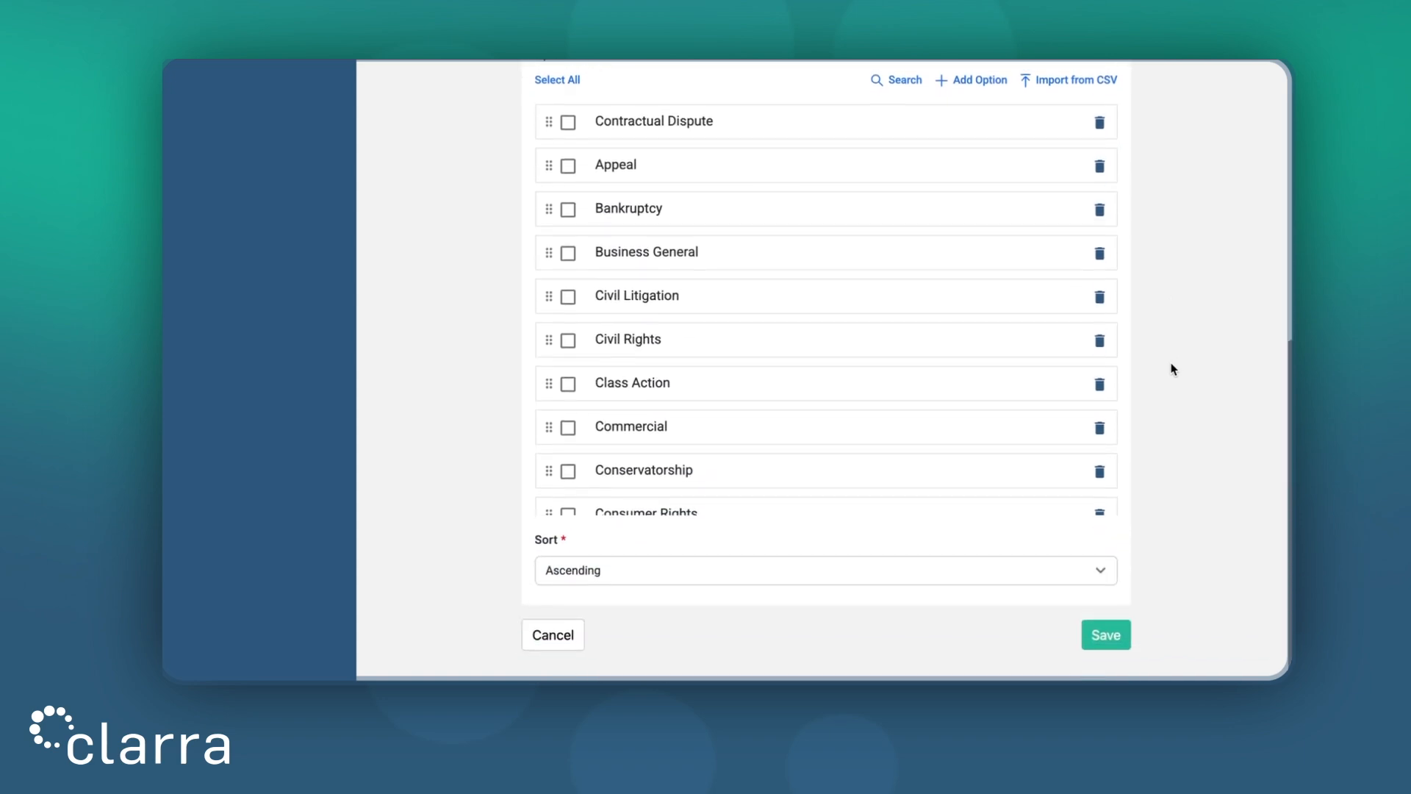
pyautogui.click(1107, 644)
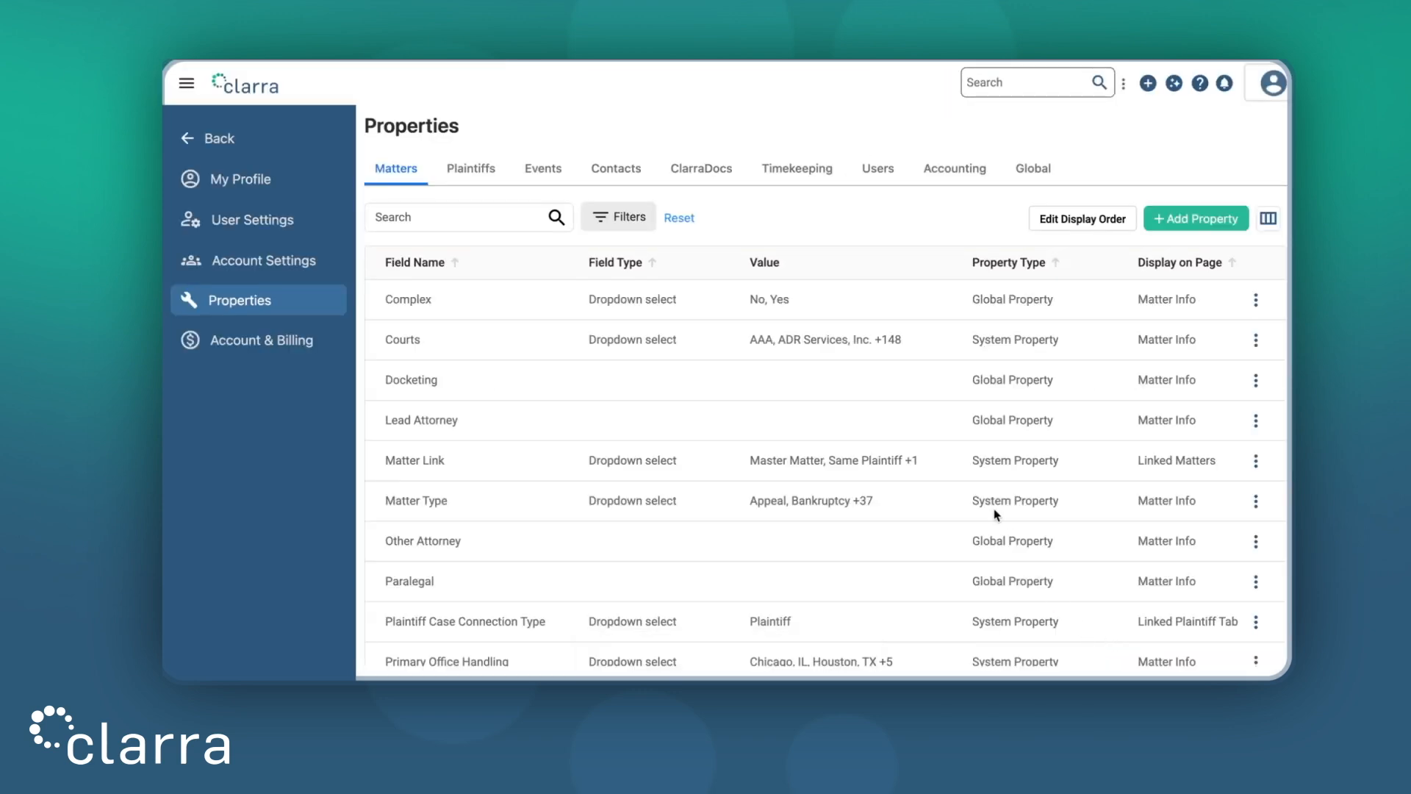
# Add a 'San Diego, CA' option to Primary Office Handling and save it
pyautogui.scroll(-1, 997, 514)
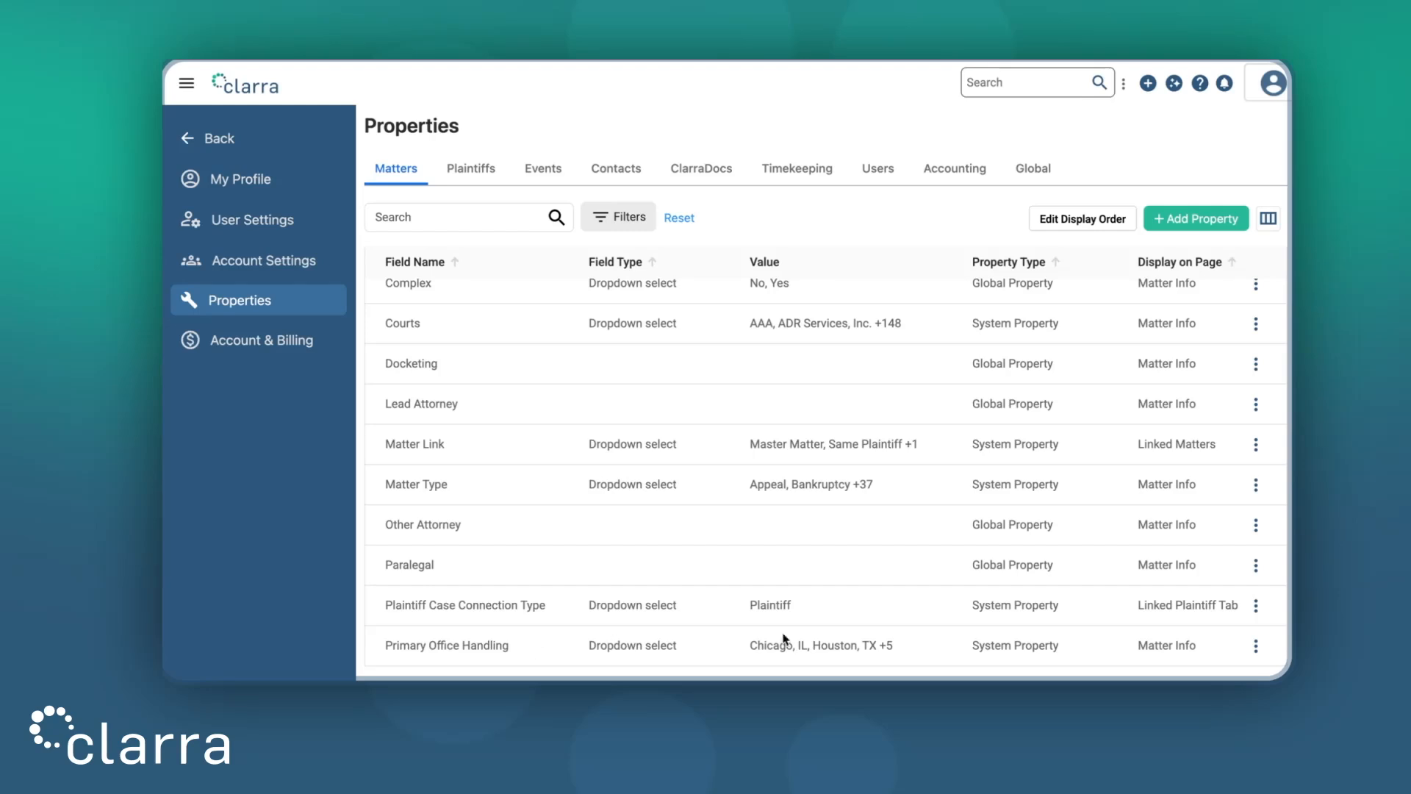
pyautogui.click(1256, 645)
pyautogui.click(1190, 560)
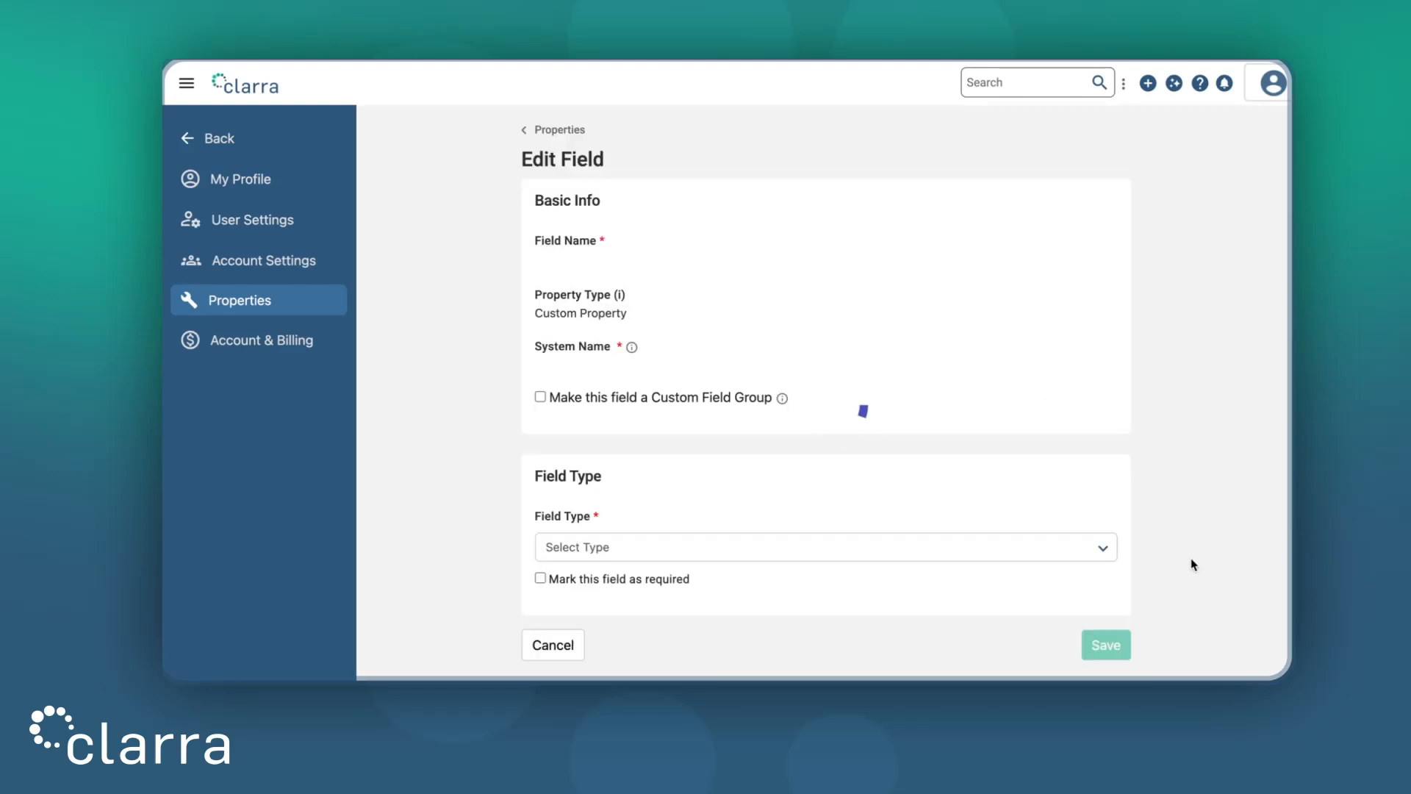
pyautogui.scroll(-3, 1233, 409)
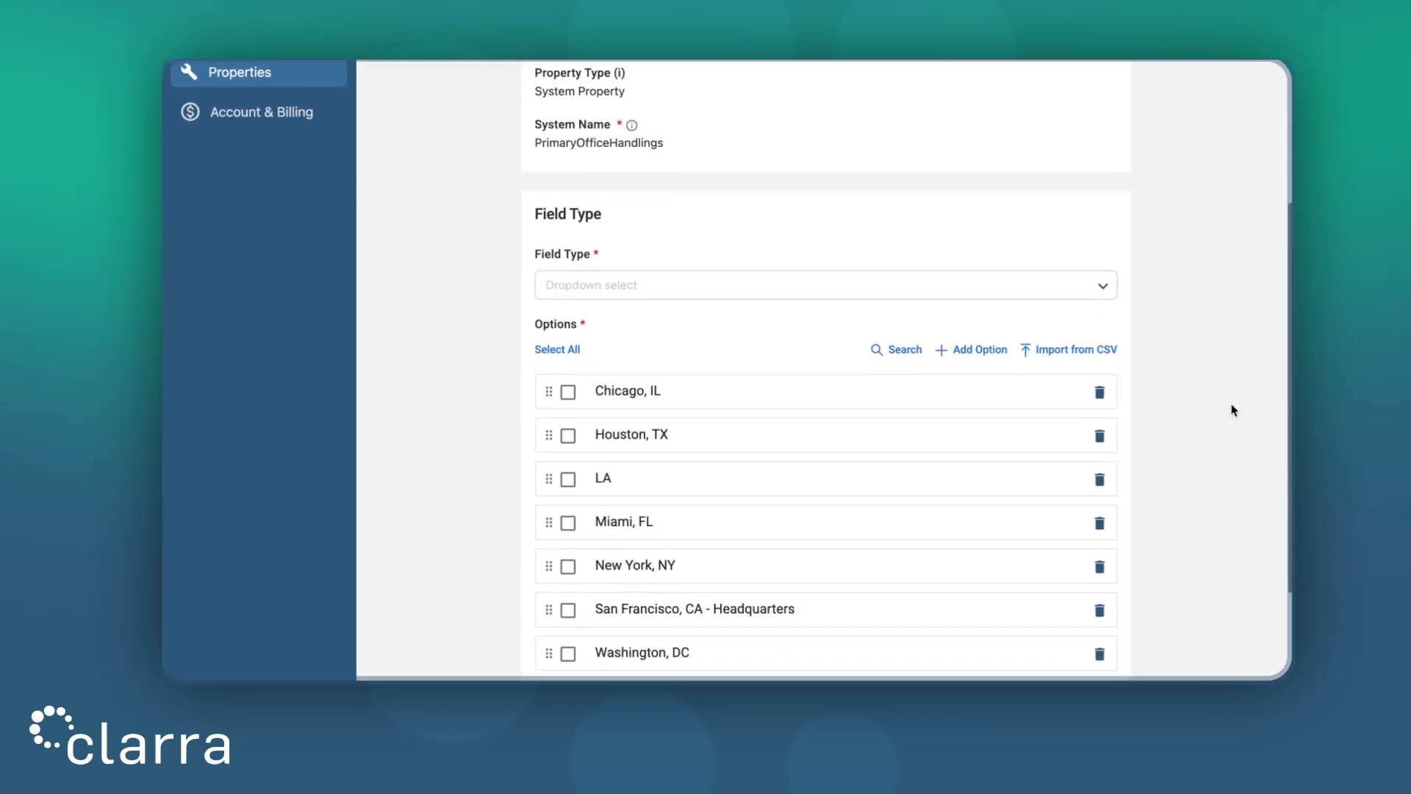
pyautogui.click(981, 348)
pyautogui.click(797, 380)
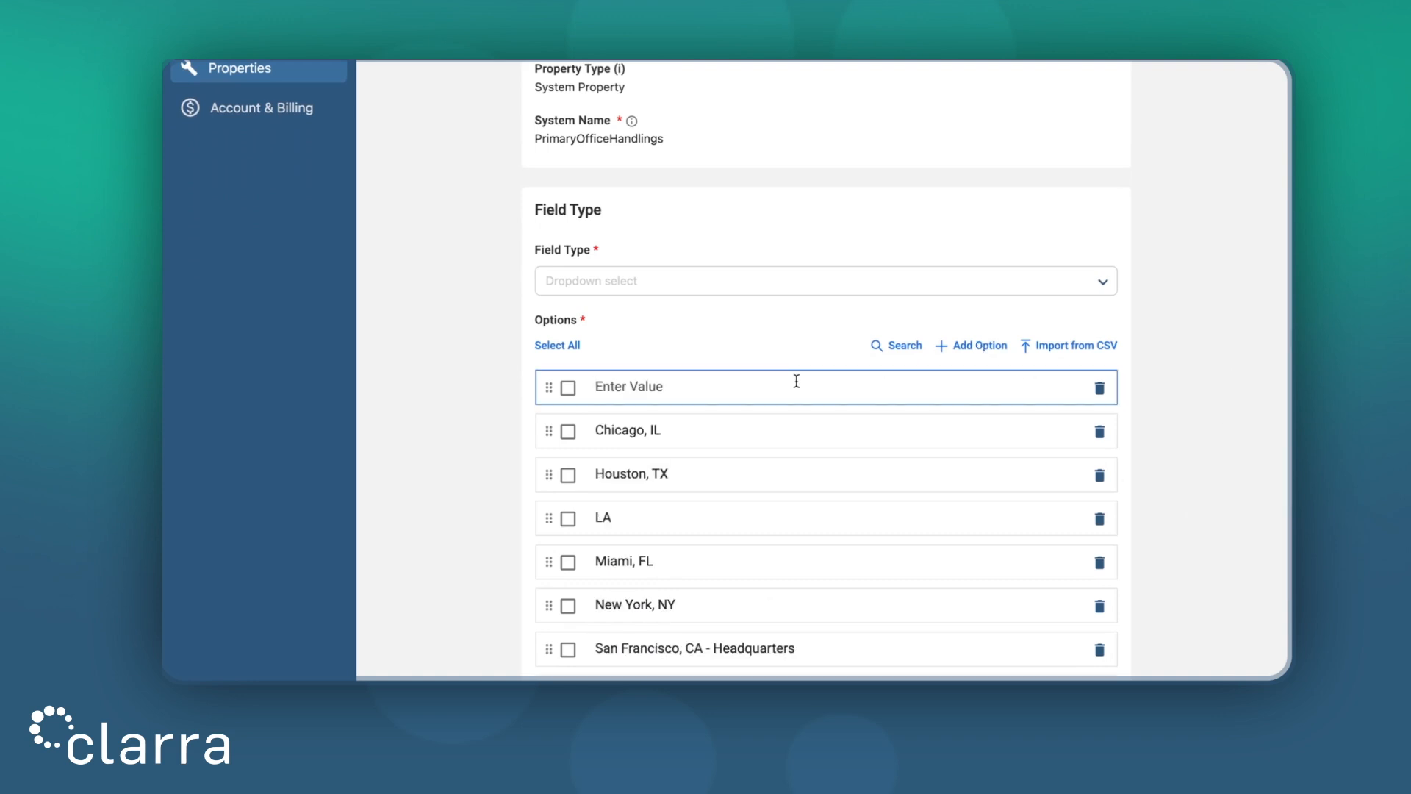
pyautogui.write('San Diego, CA')
pyautogui.click(1286, 370)
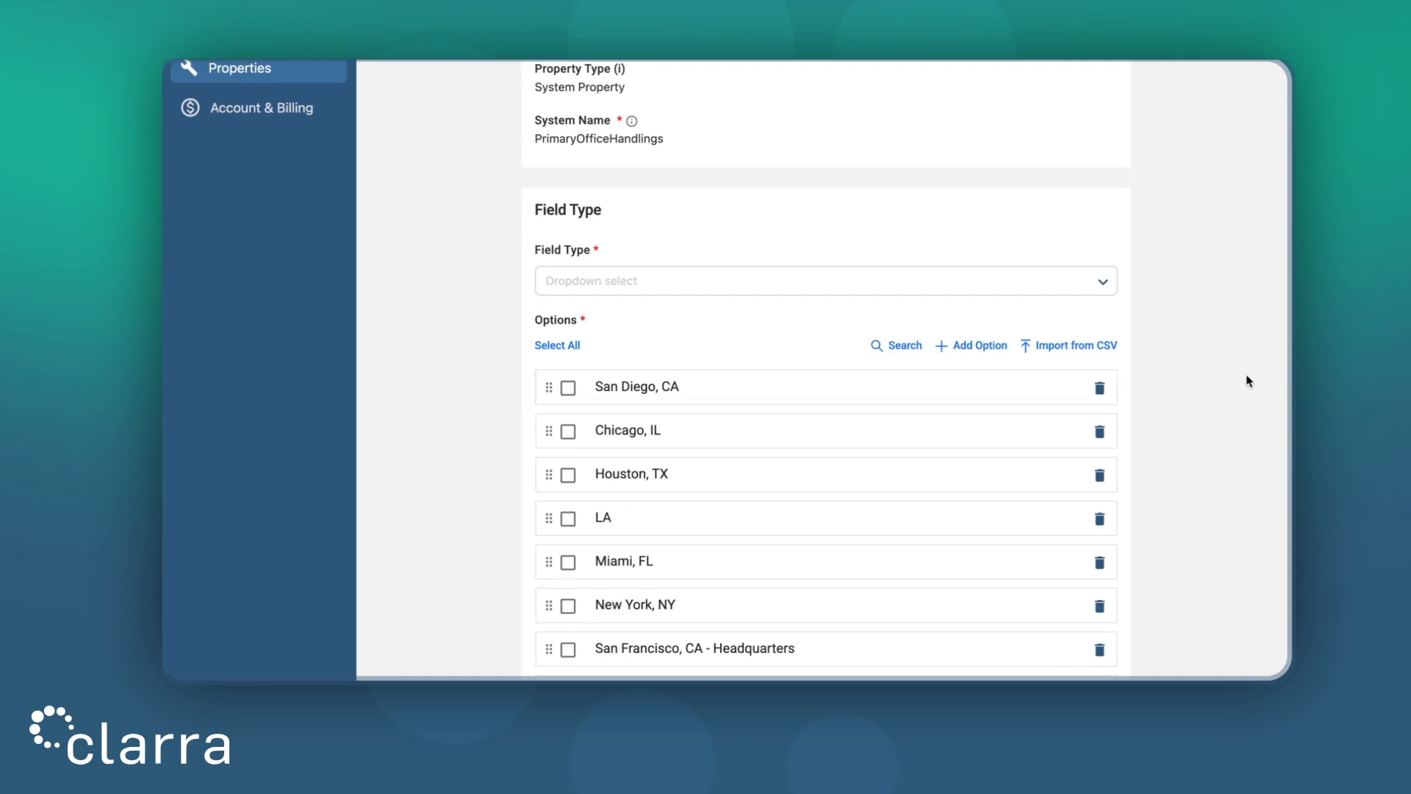
pyautogui.scroll(-3, 1223, 391)
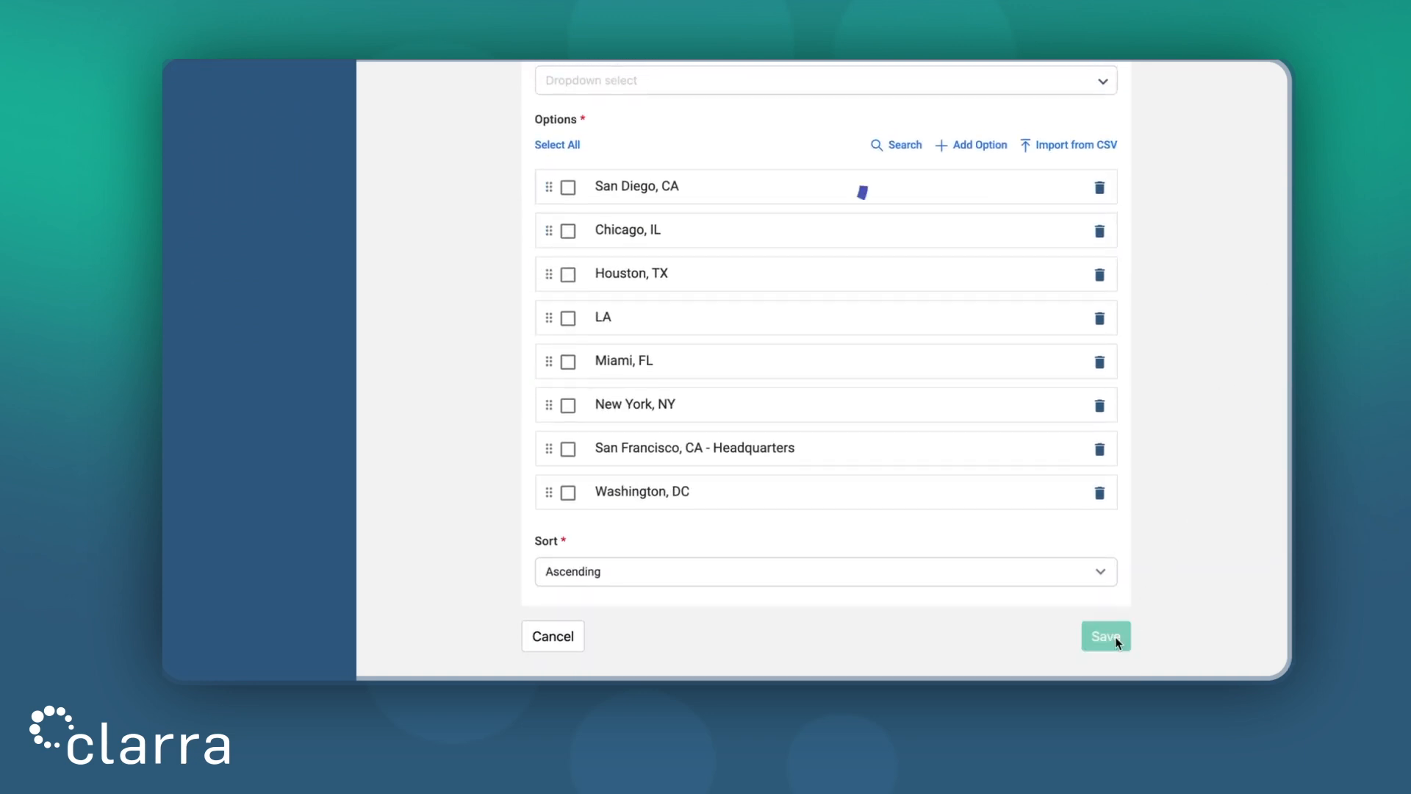
pyautogui.click(1116, 639)
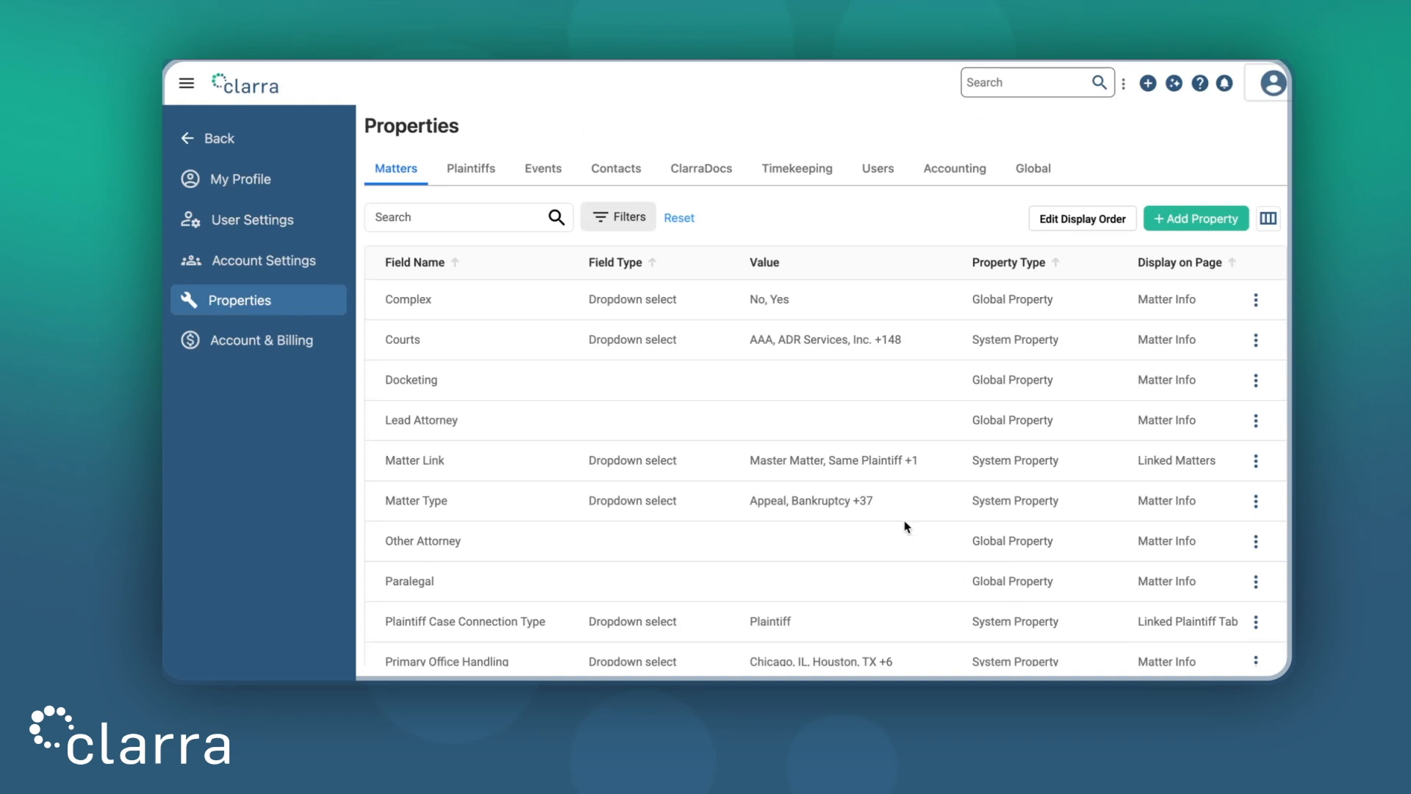
# Add an active 'SETTLE' option to the Event Code property under Events and save
pyautogui.click(548, 174)
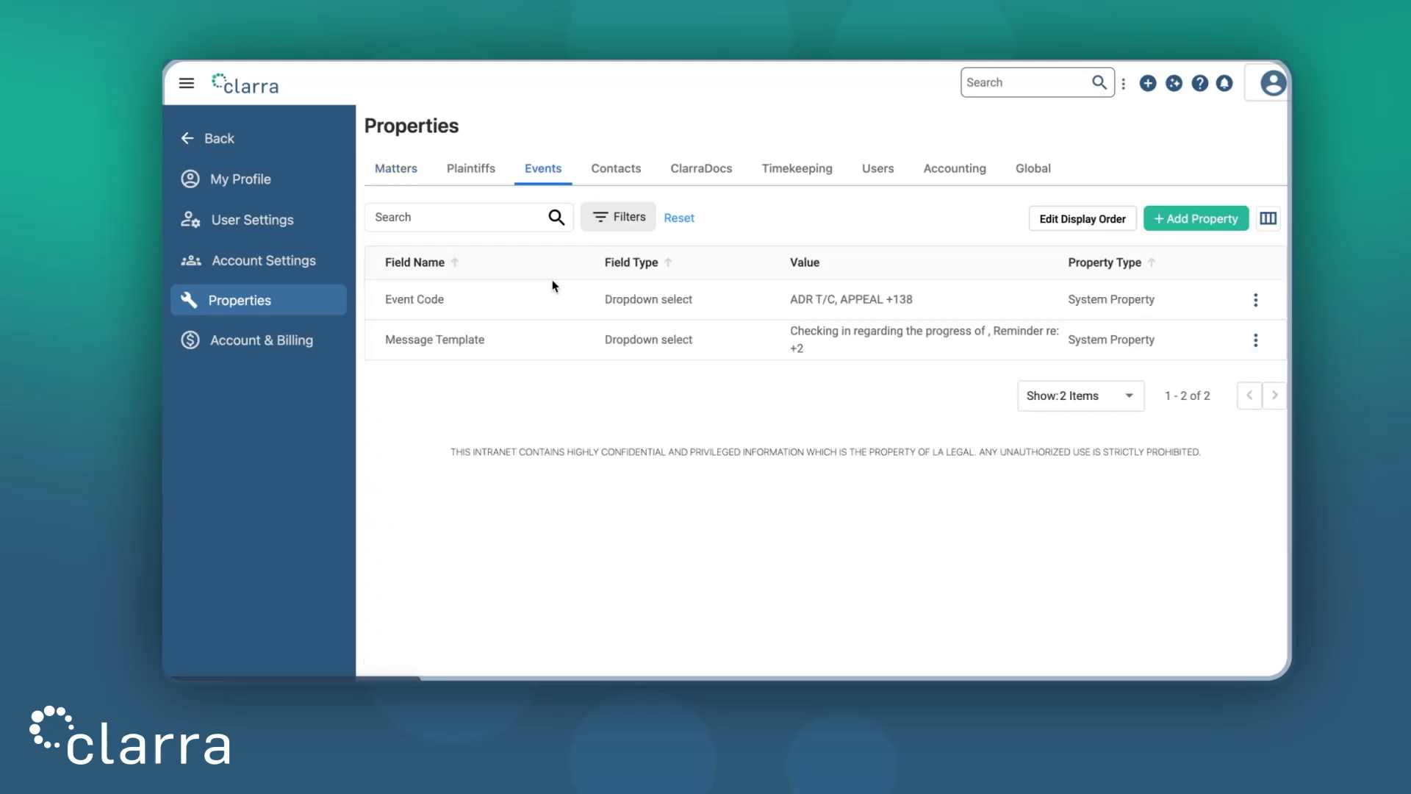
pyautogui.click(1256, 308)
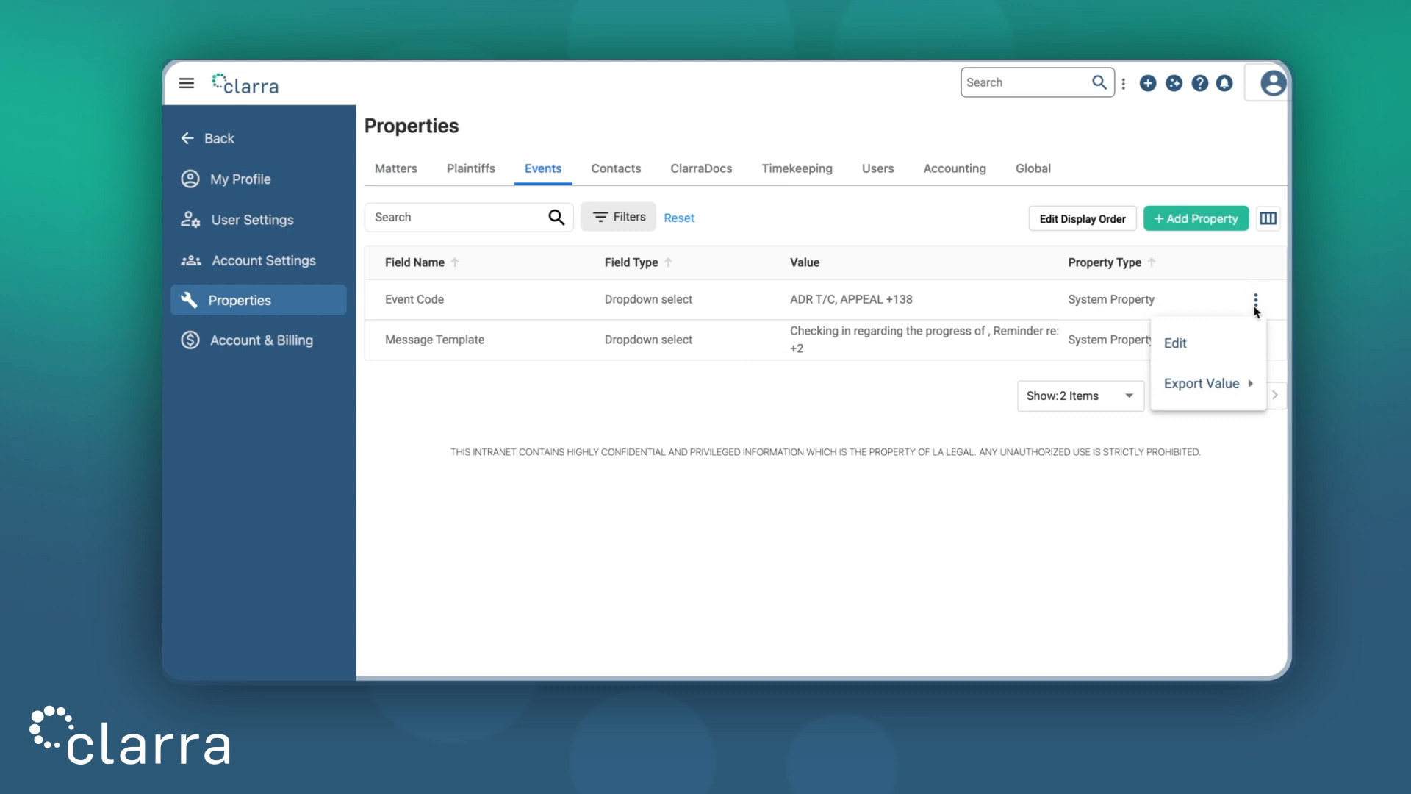
pyautogui.click(1229, 352)
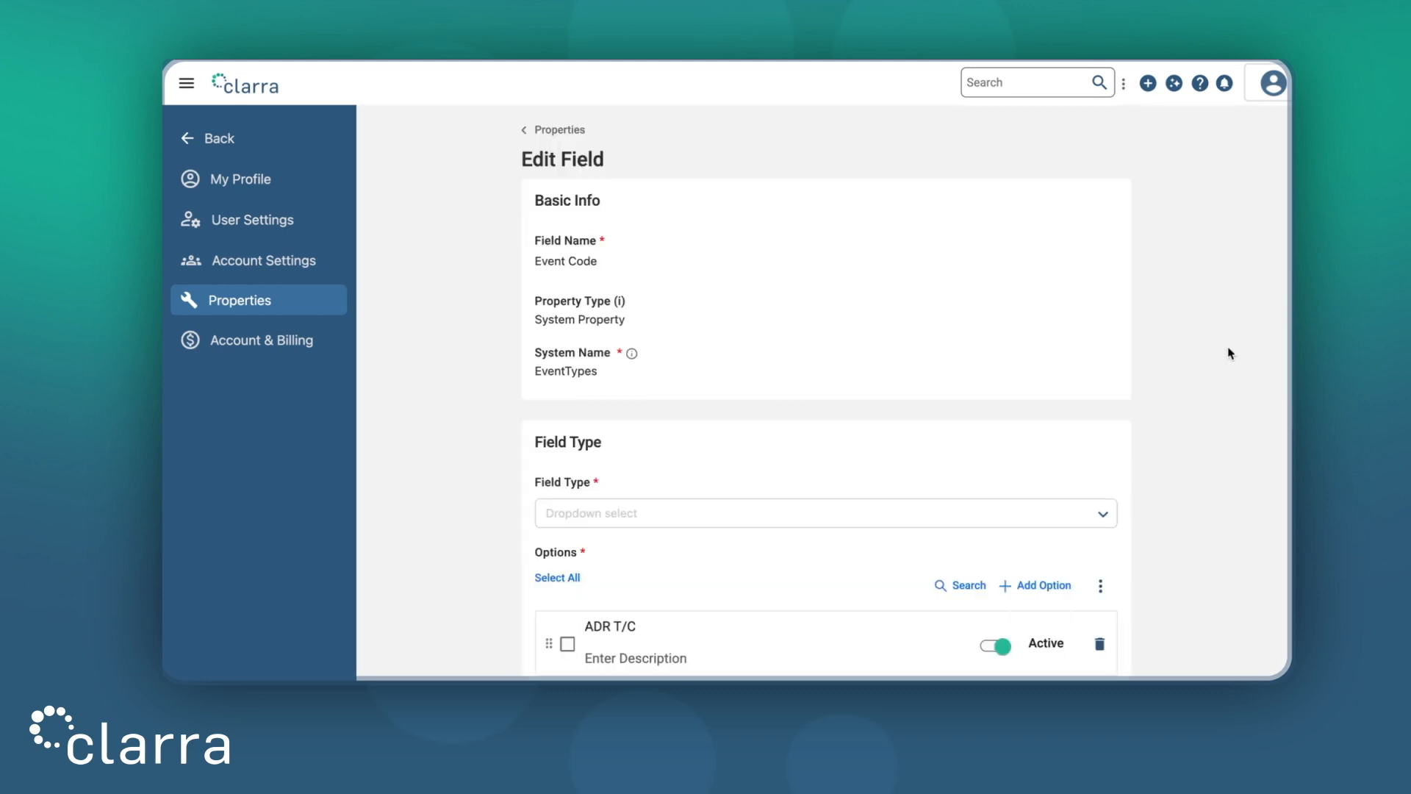
pyautogui.scroll(-5, 1230, 354)
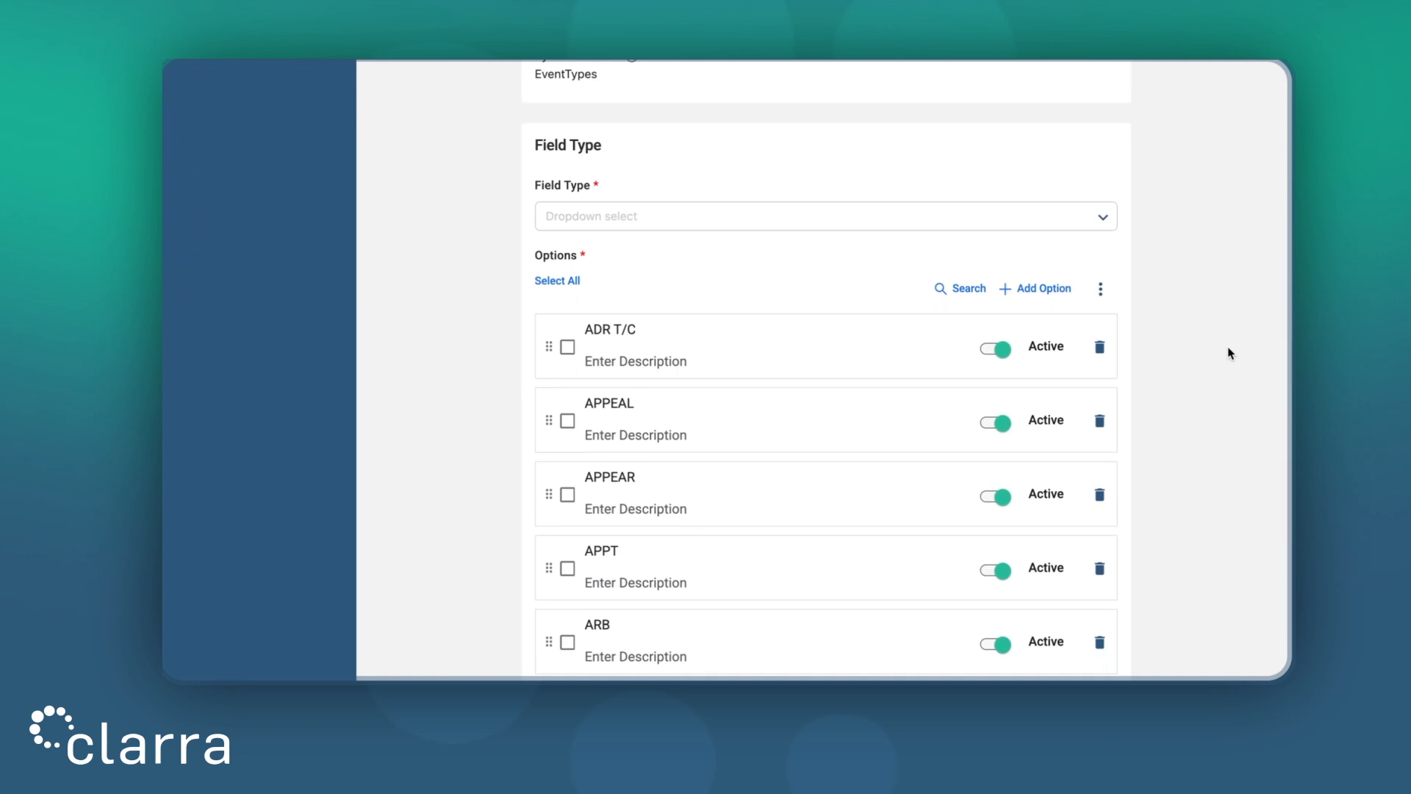
pyautogui.click(1028, 289)
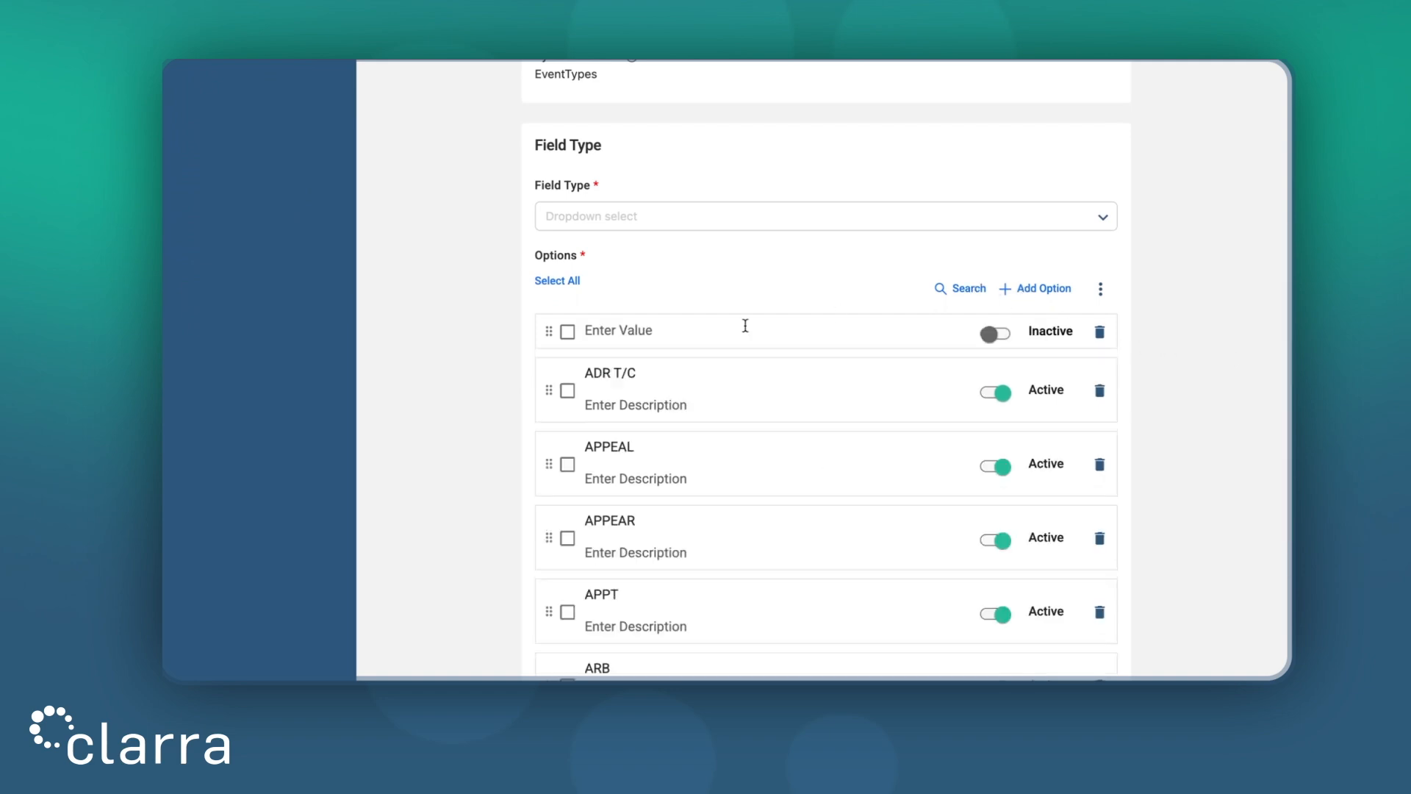
pyautogui.write('SETTLE')
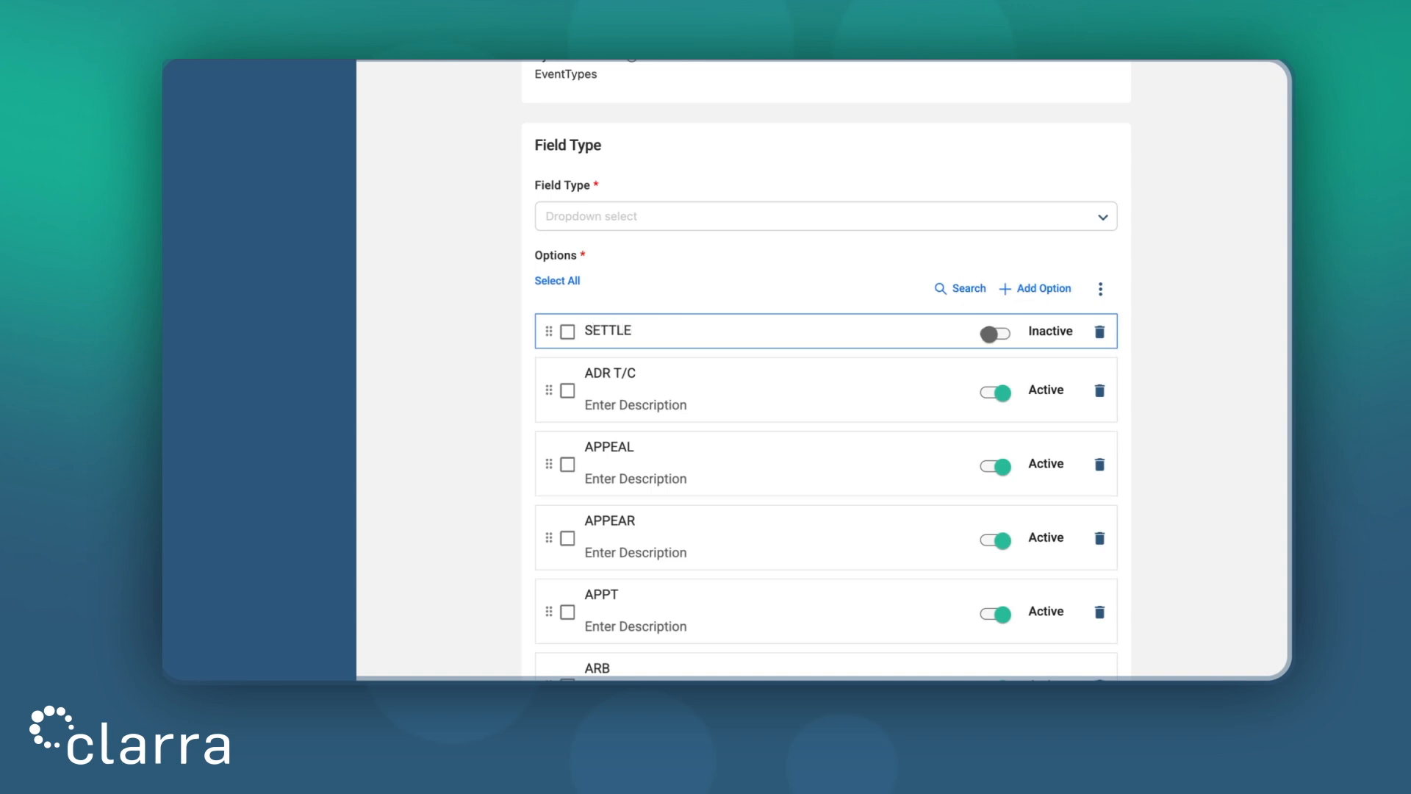
pyautogui.click(993, 333)
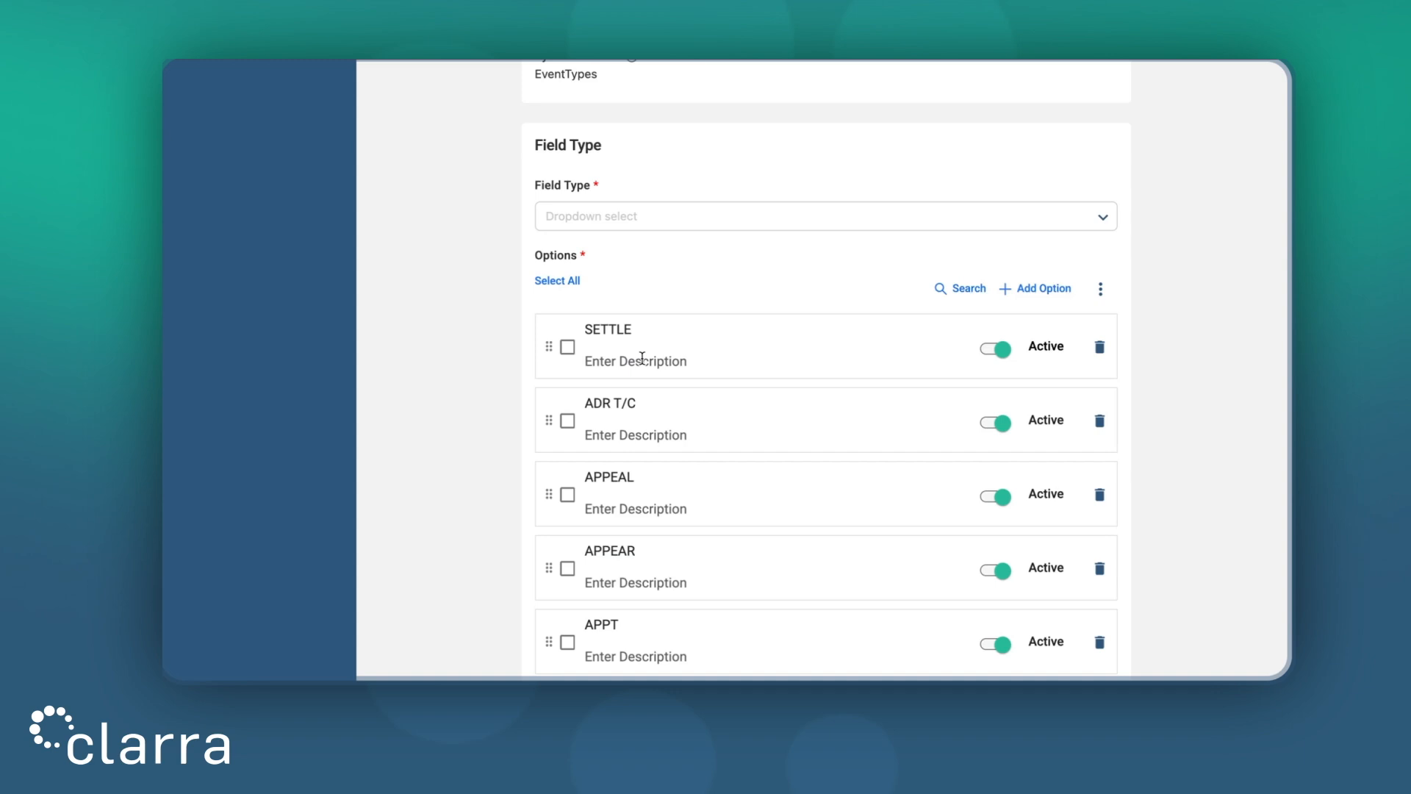
pyautogui.scroll(-3, 1227, 346)
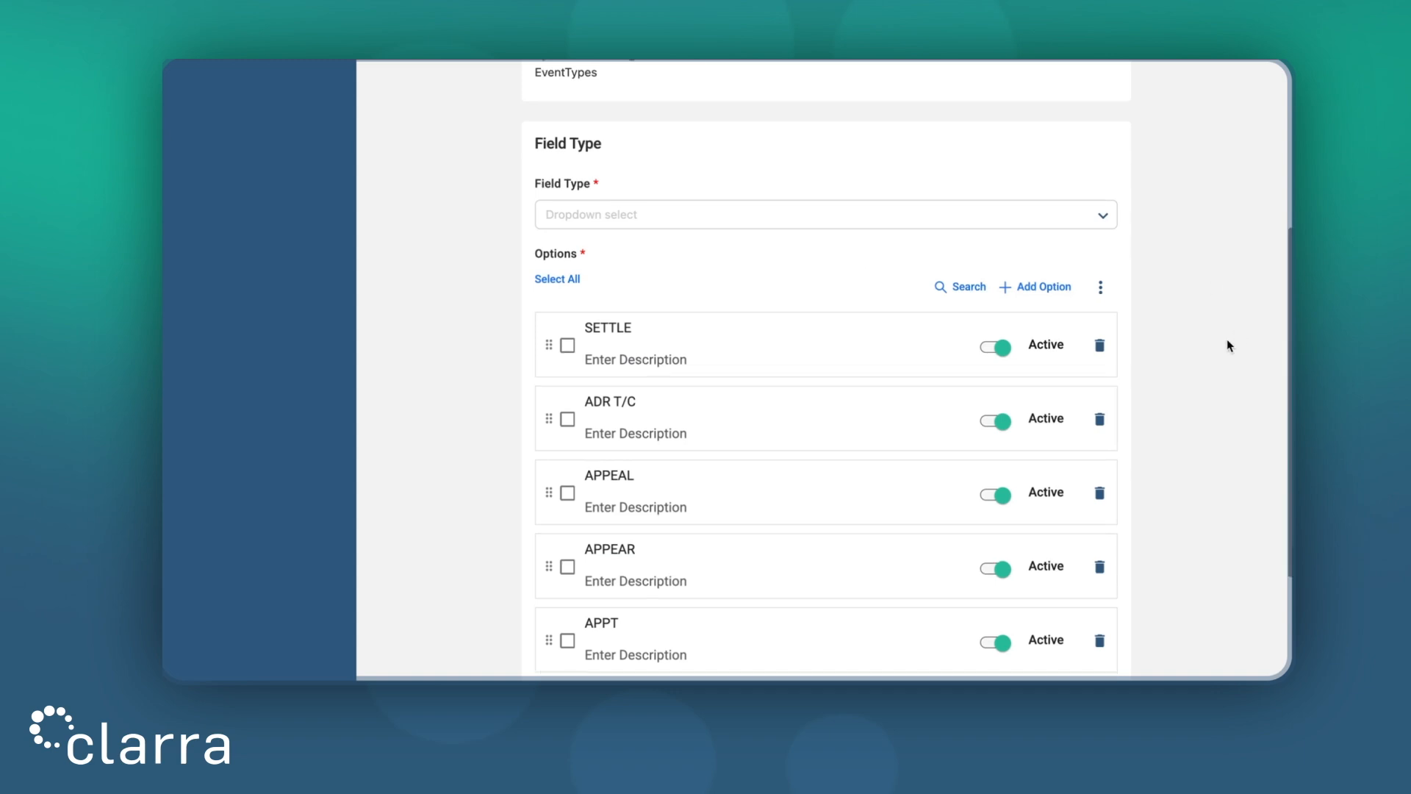
pyautogui.click(1108, 638)
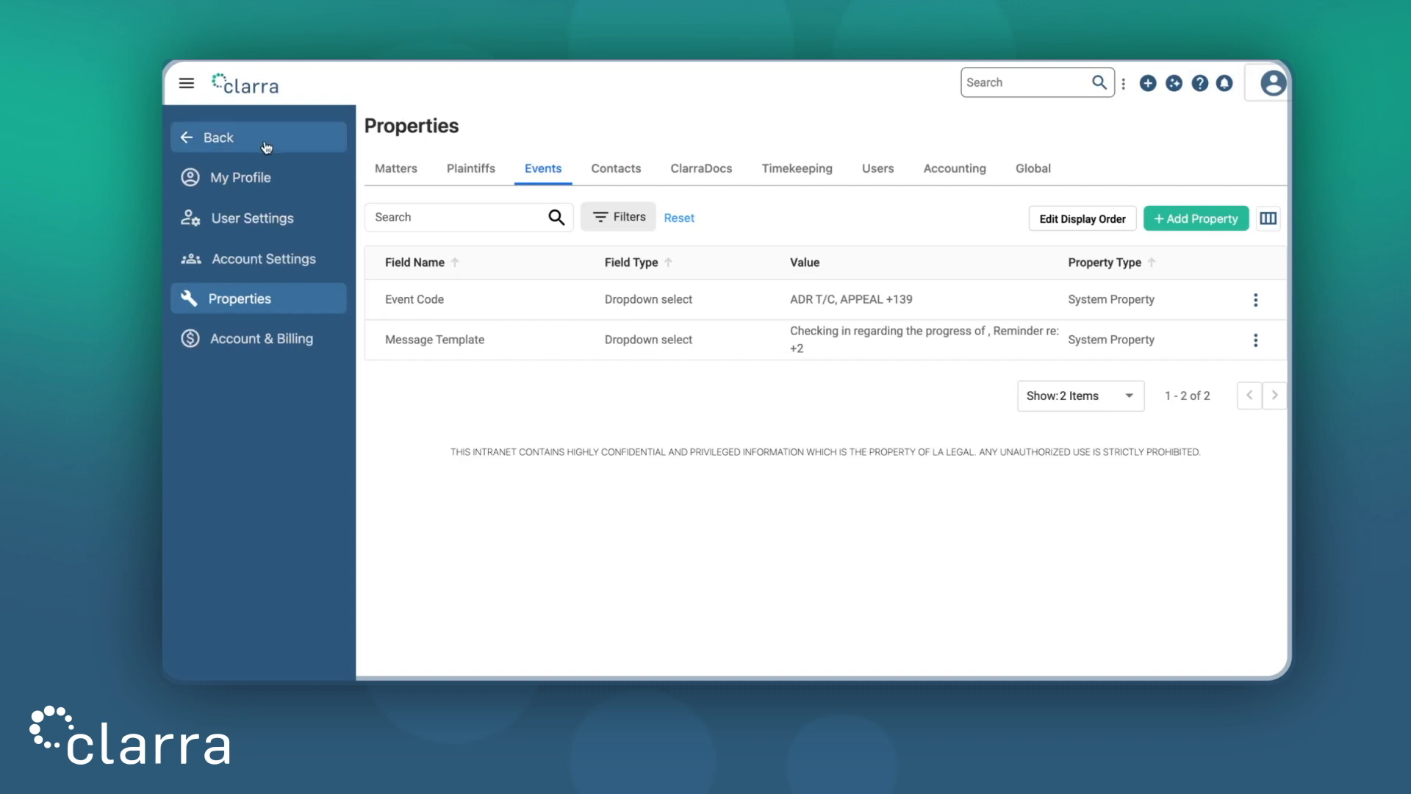
# Return to the dashboard and open a blank new-matter form numbered 100009
pyautogui.click(264, 91)
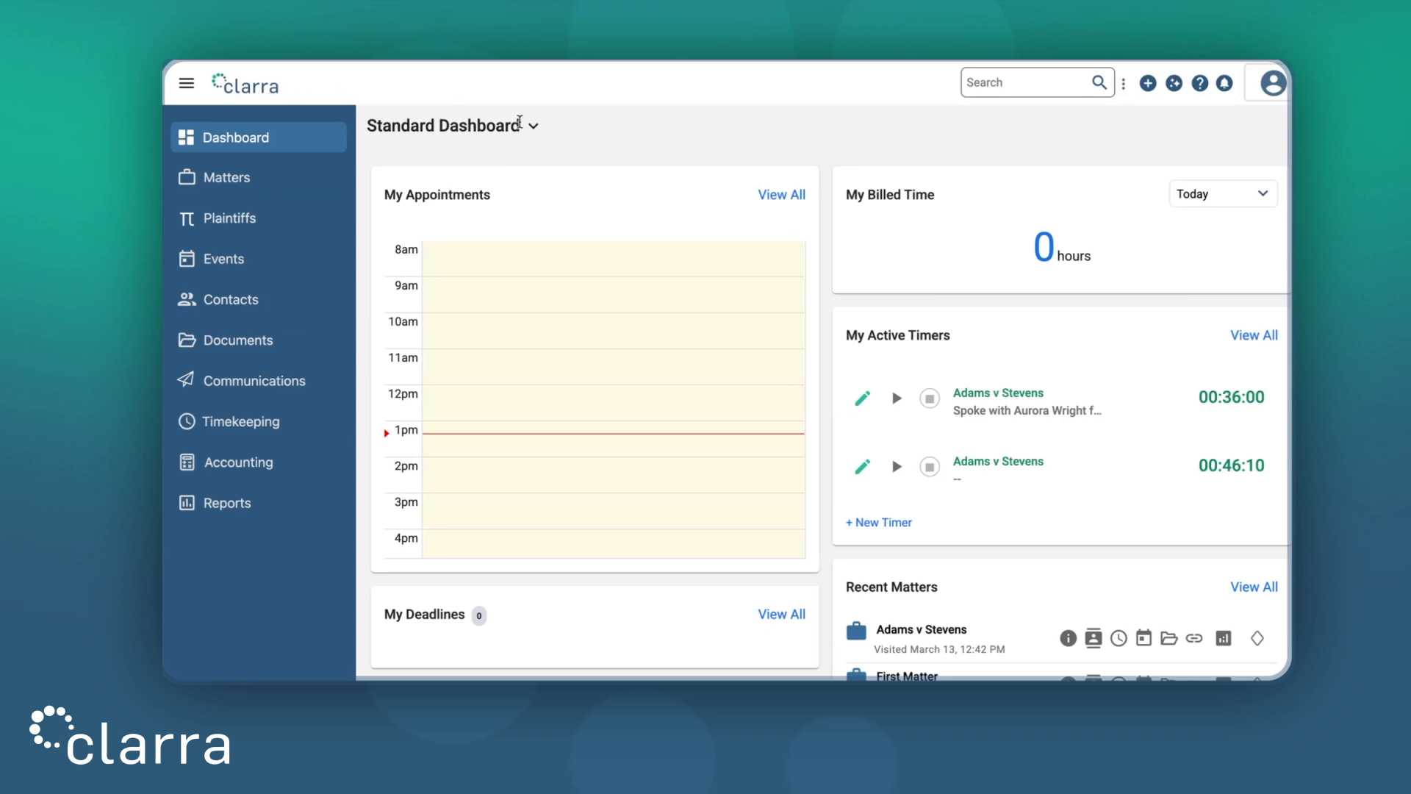
pyautogui.click(247, 180)
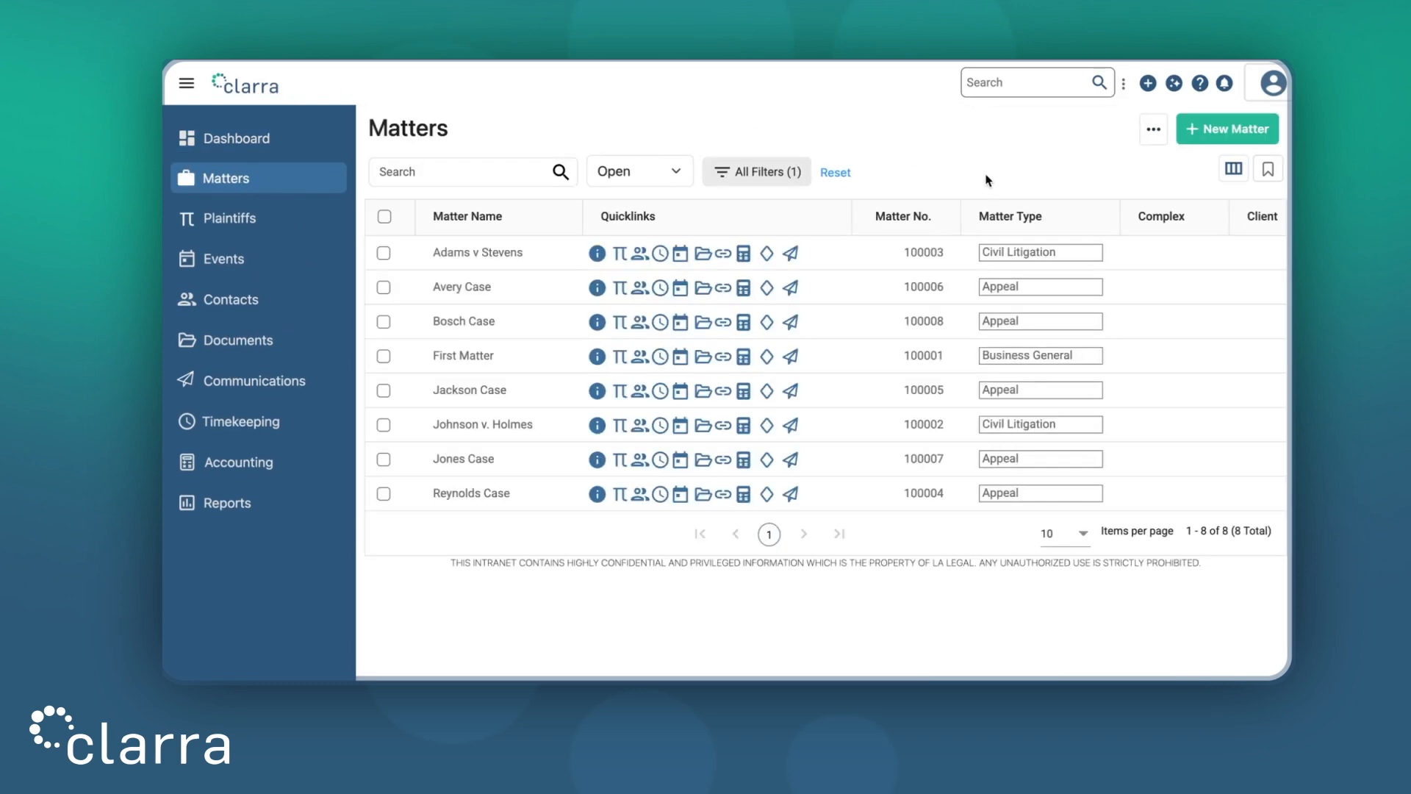
pyautogui.click(1232, 130)
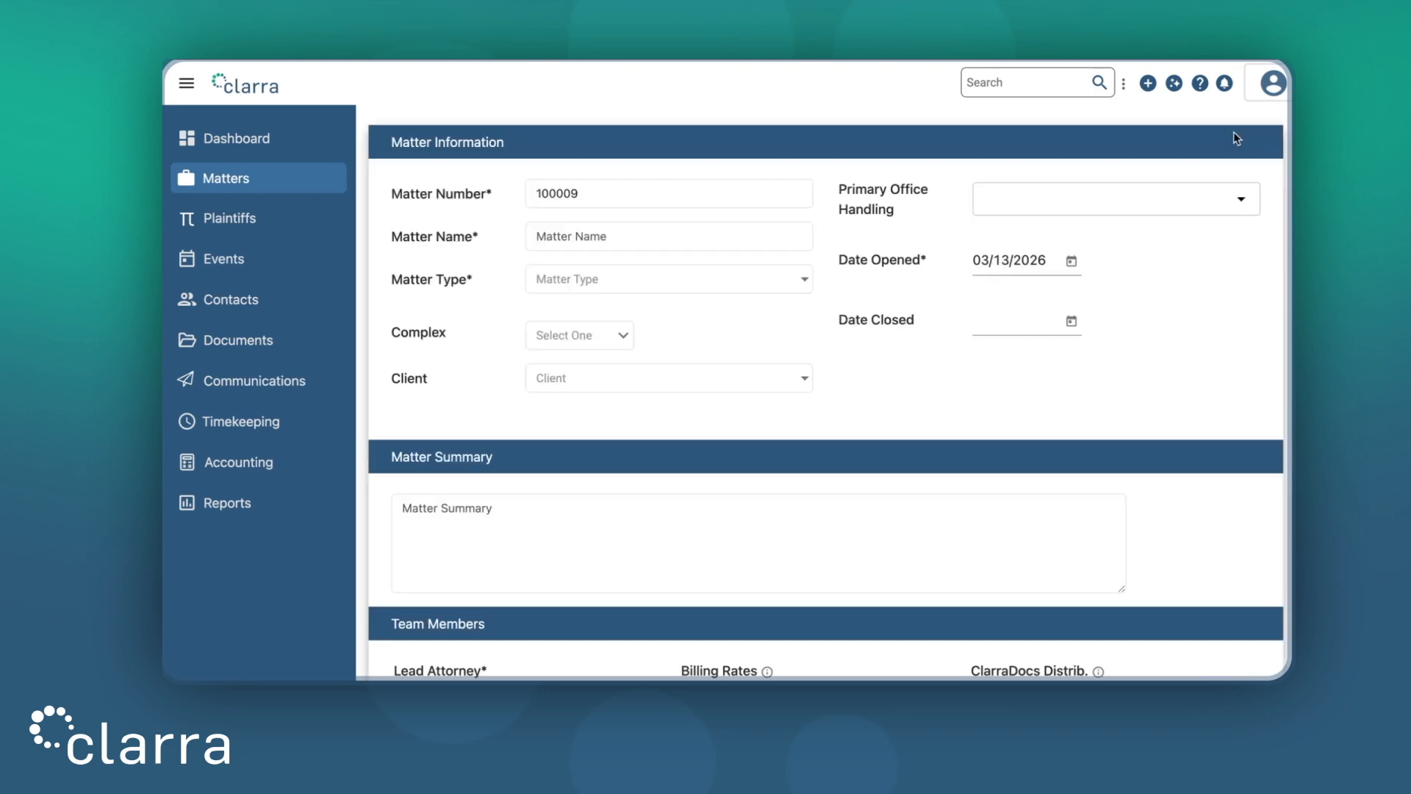
pyautogui.click(269, 92)
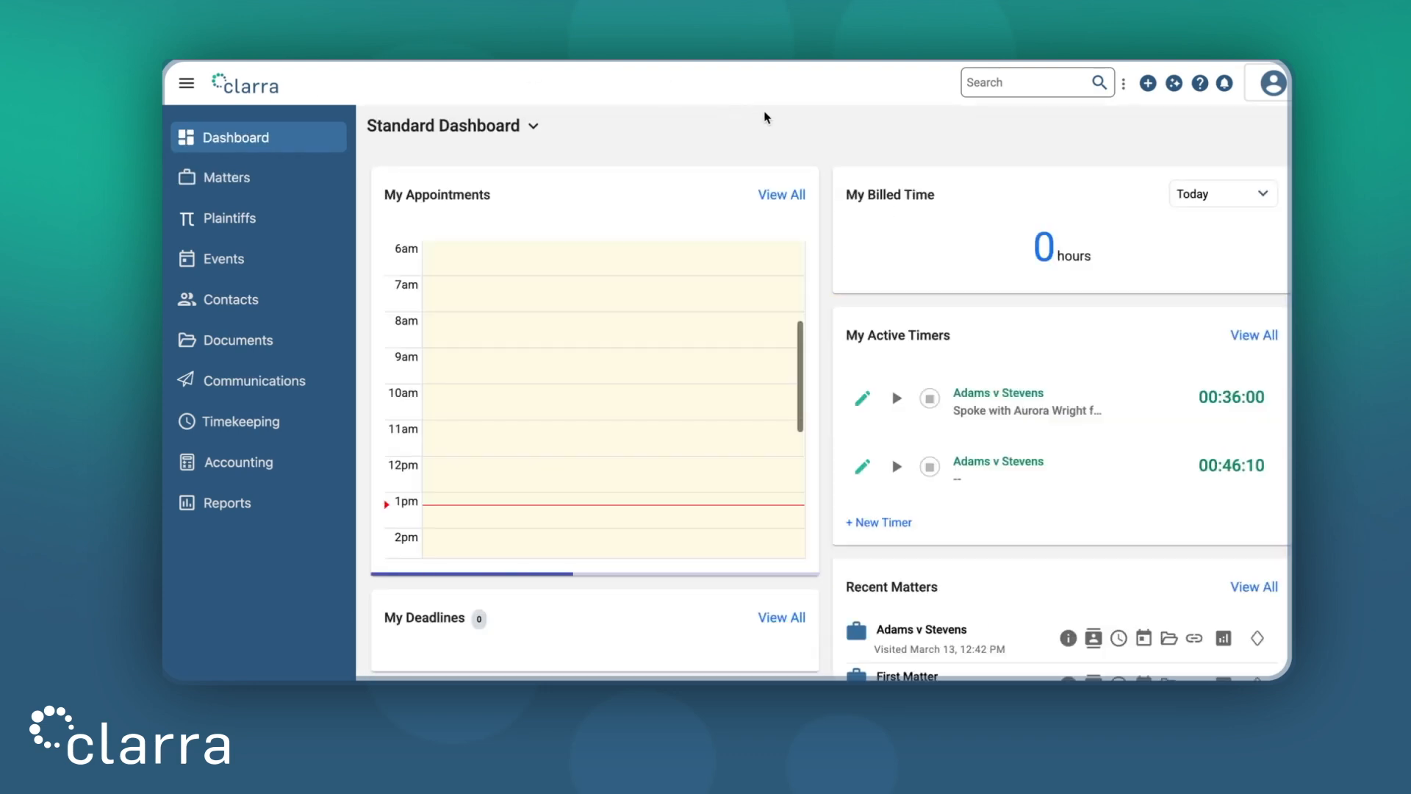
pyautogui.click(1148, 84)
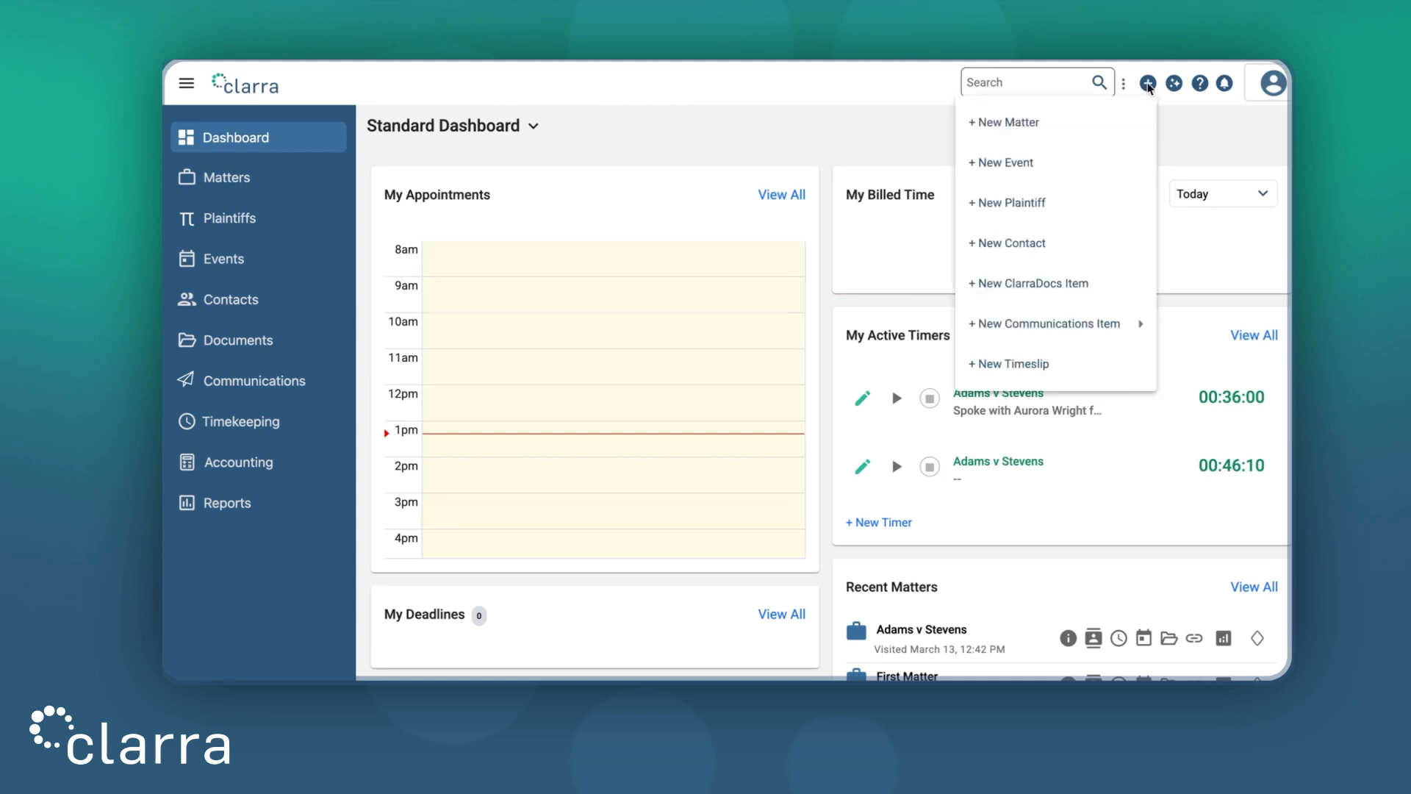
pyautogui.click(984, 124)
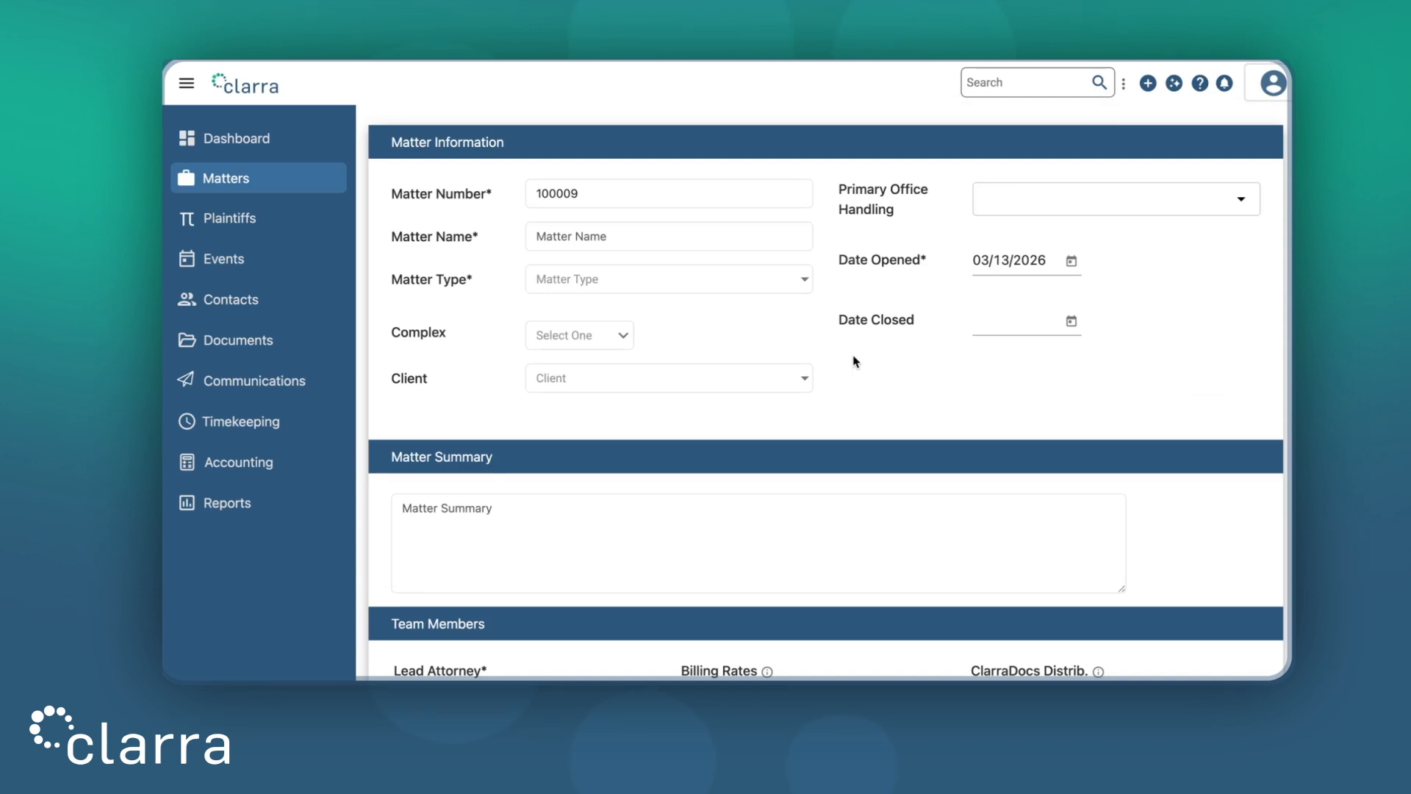
# Name the new matter 'Aaron Case' and set its matter type to Contractual Dispute
pyautogui.click(634, 199)
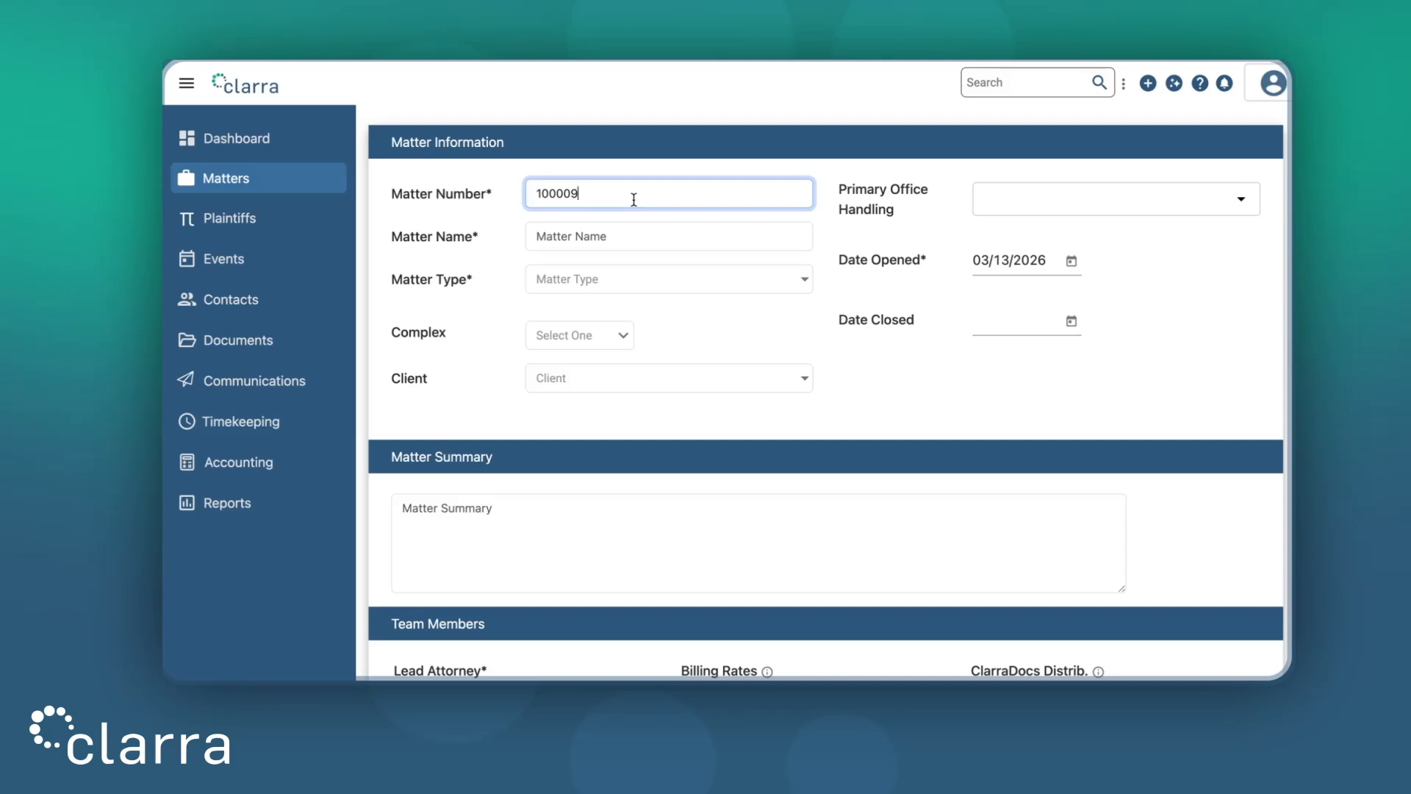
pyautogui.click(628, 234)
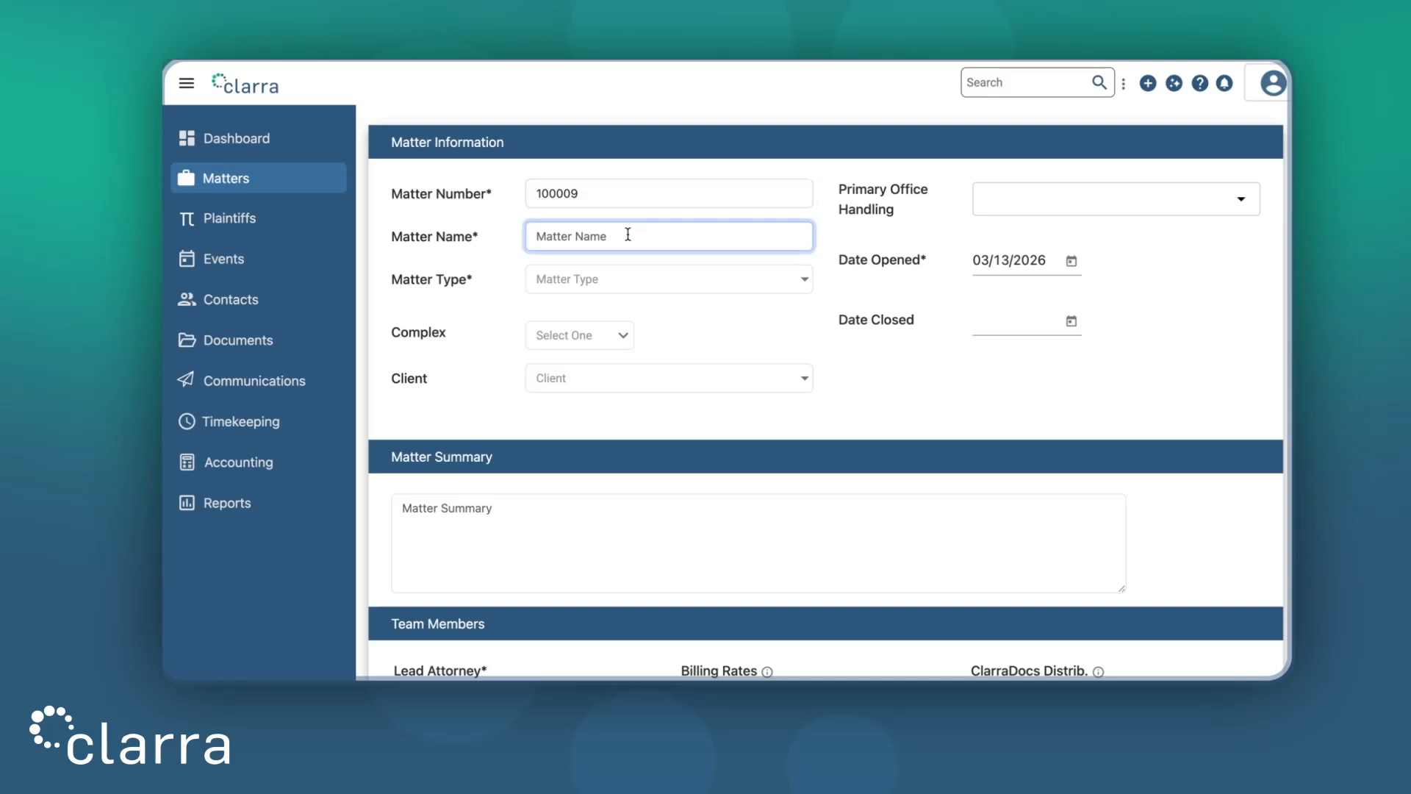
pyautogui.write('Aaron Case')
pyautogui.click(628, 286)
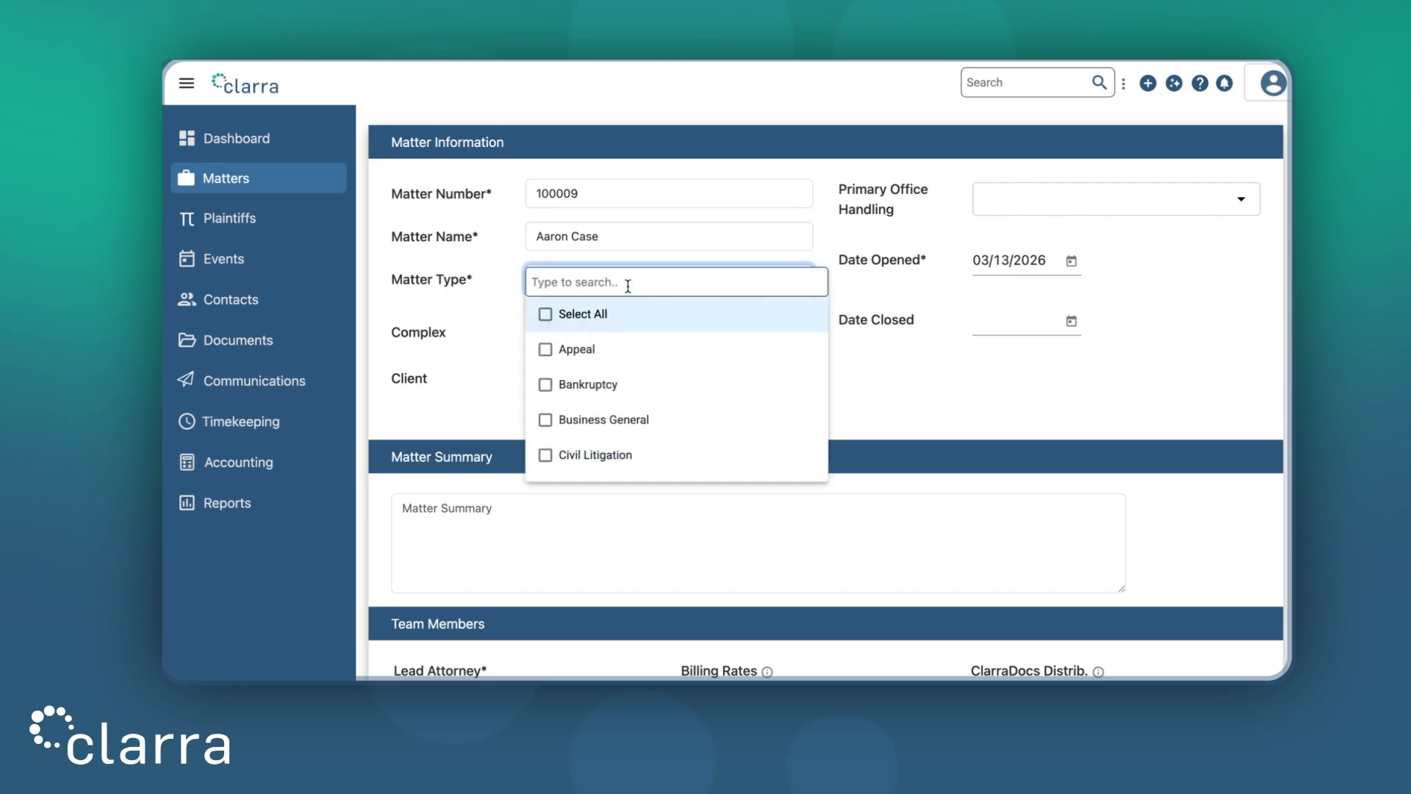
pyautogui.scroll(-4, 621, 372)
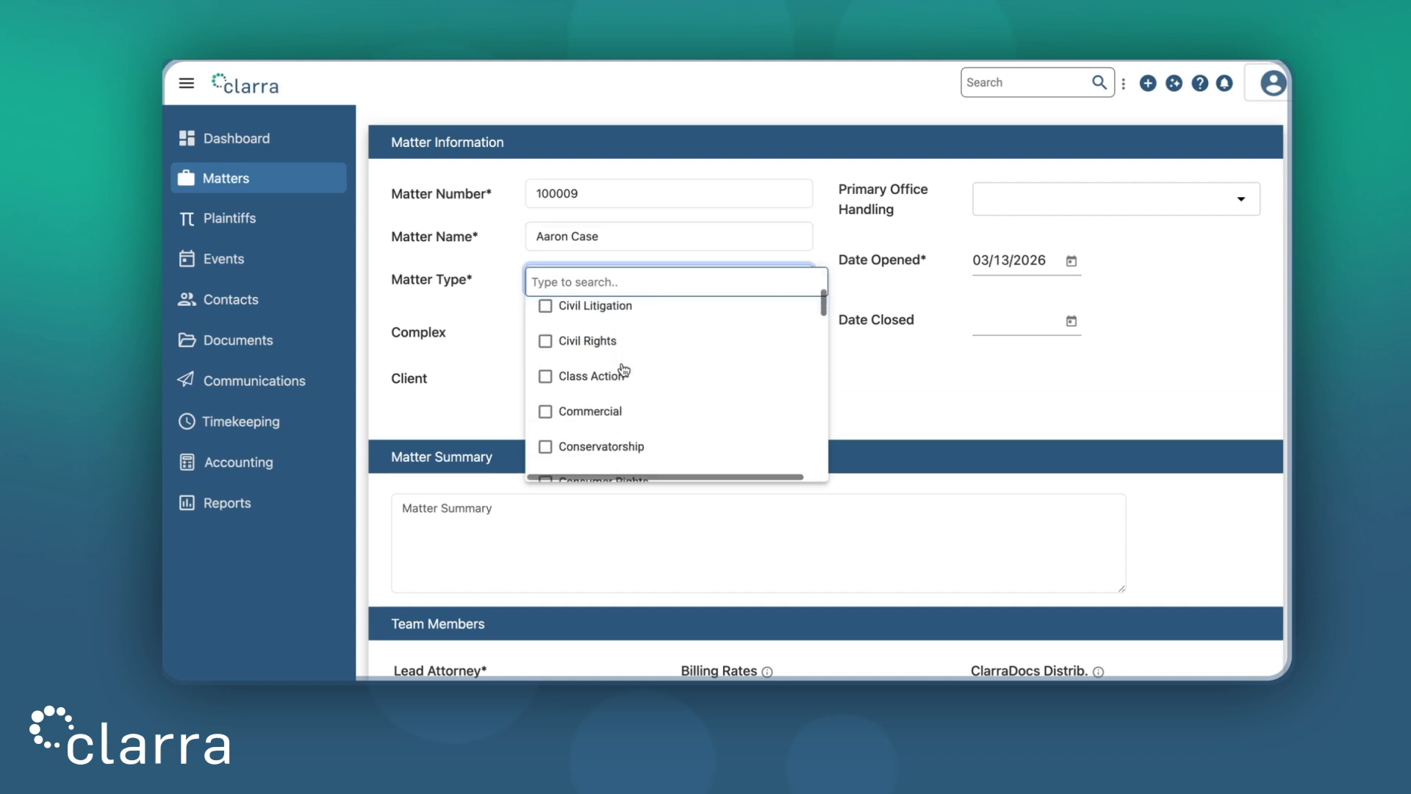
pyautogui.click(613, 426)
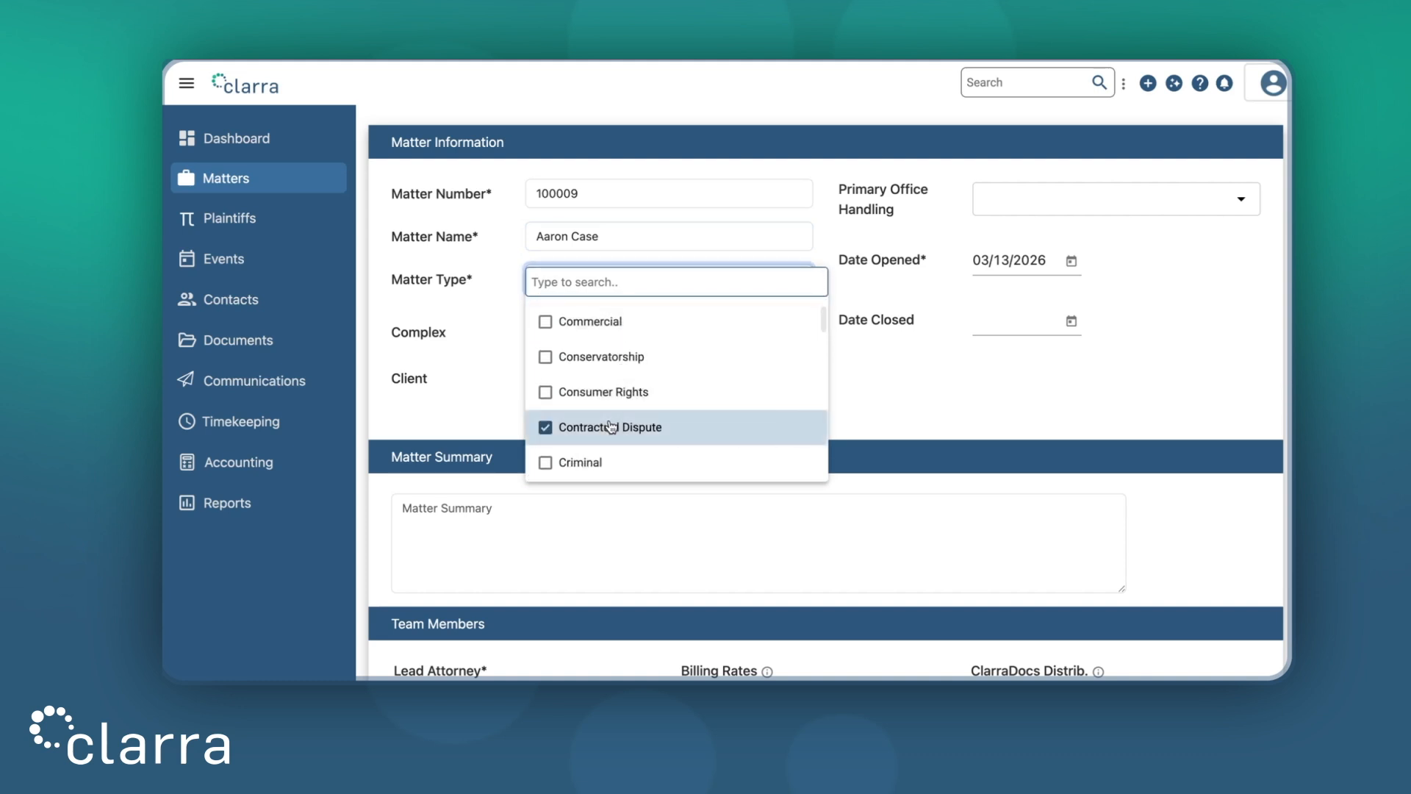
pyautogui.click(863, 387)
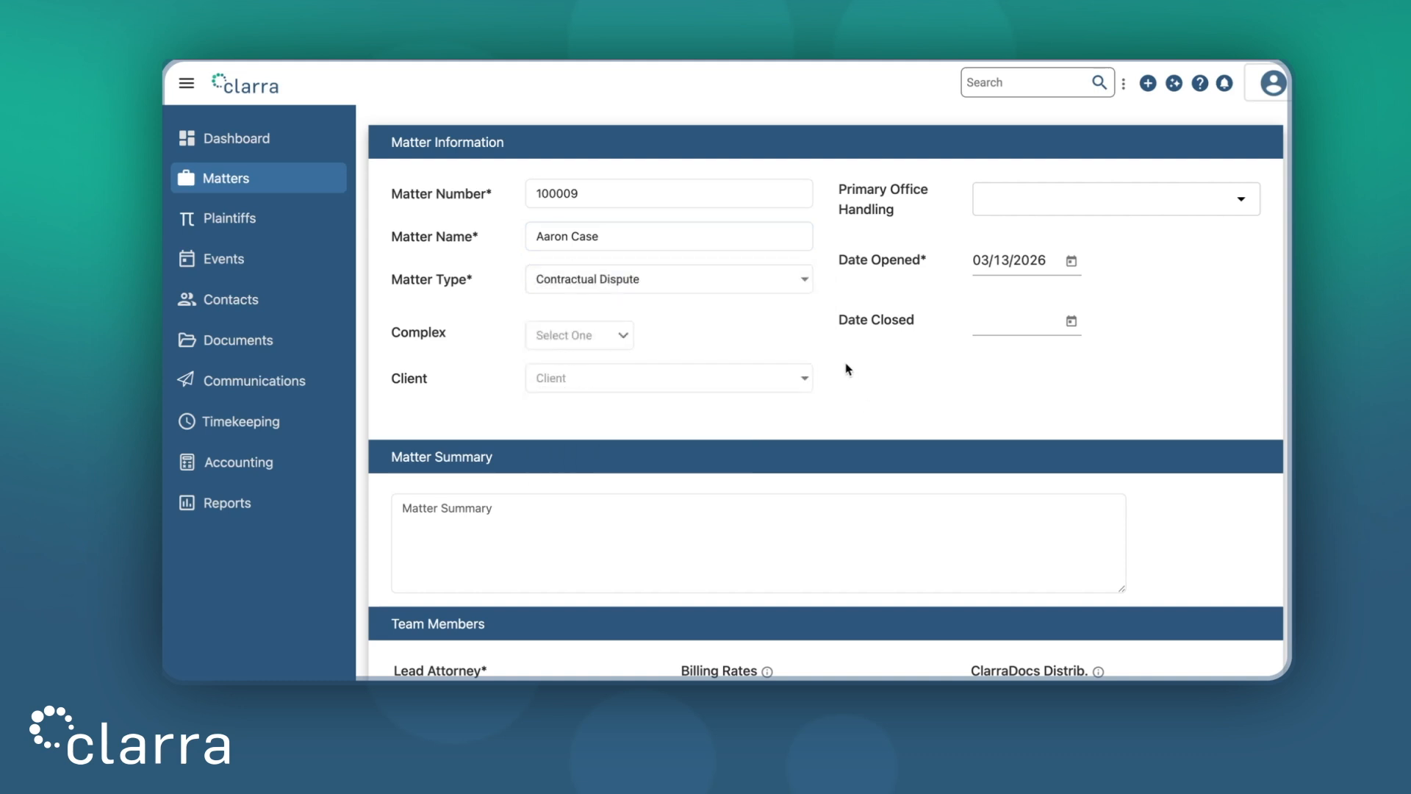
# Open the Complex and Client dropdowns and close them without choosing anything
pyautogui.click(587, 338)
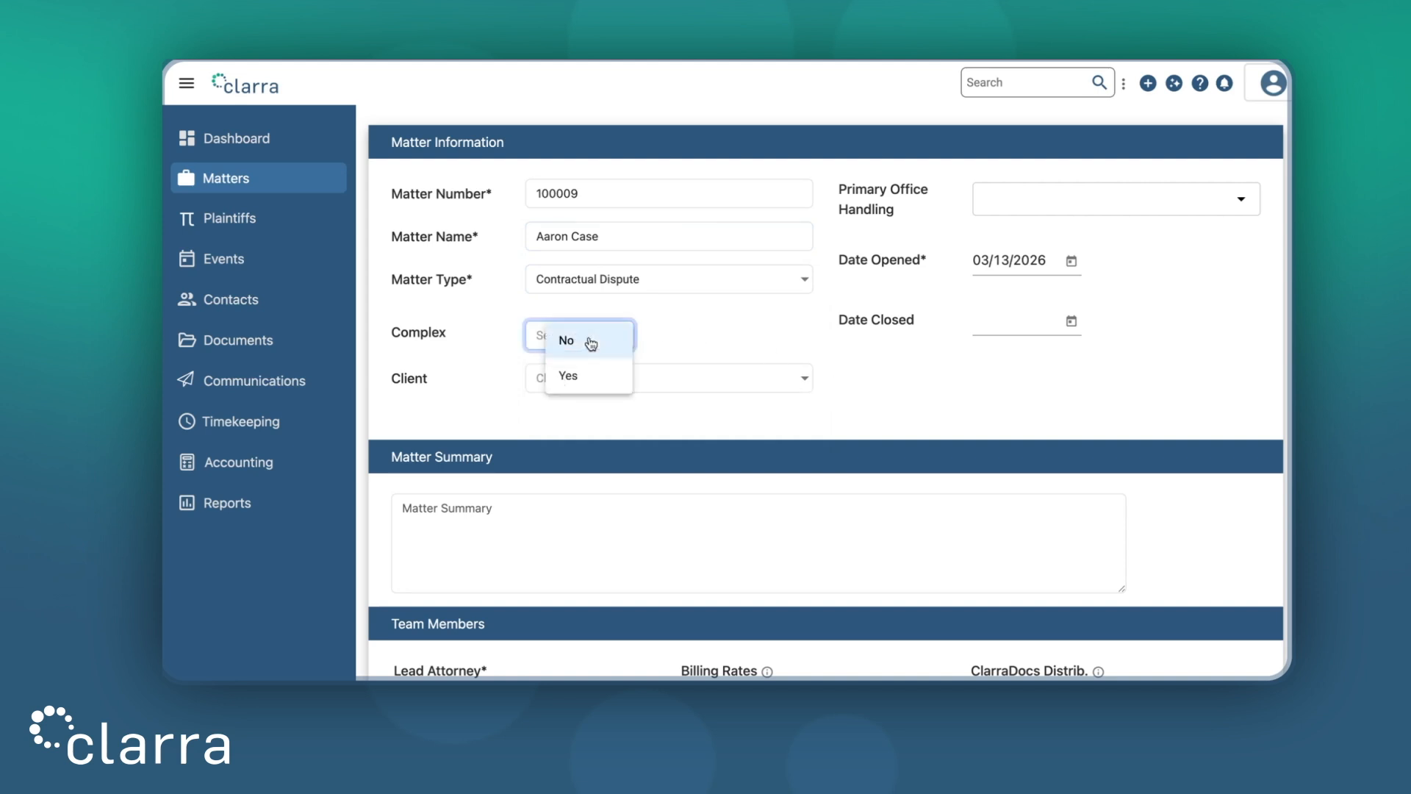
pyautogui.click(691, 337)
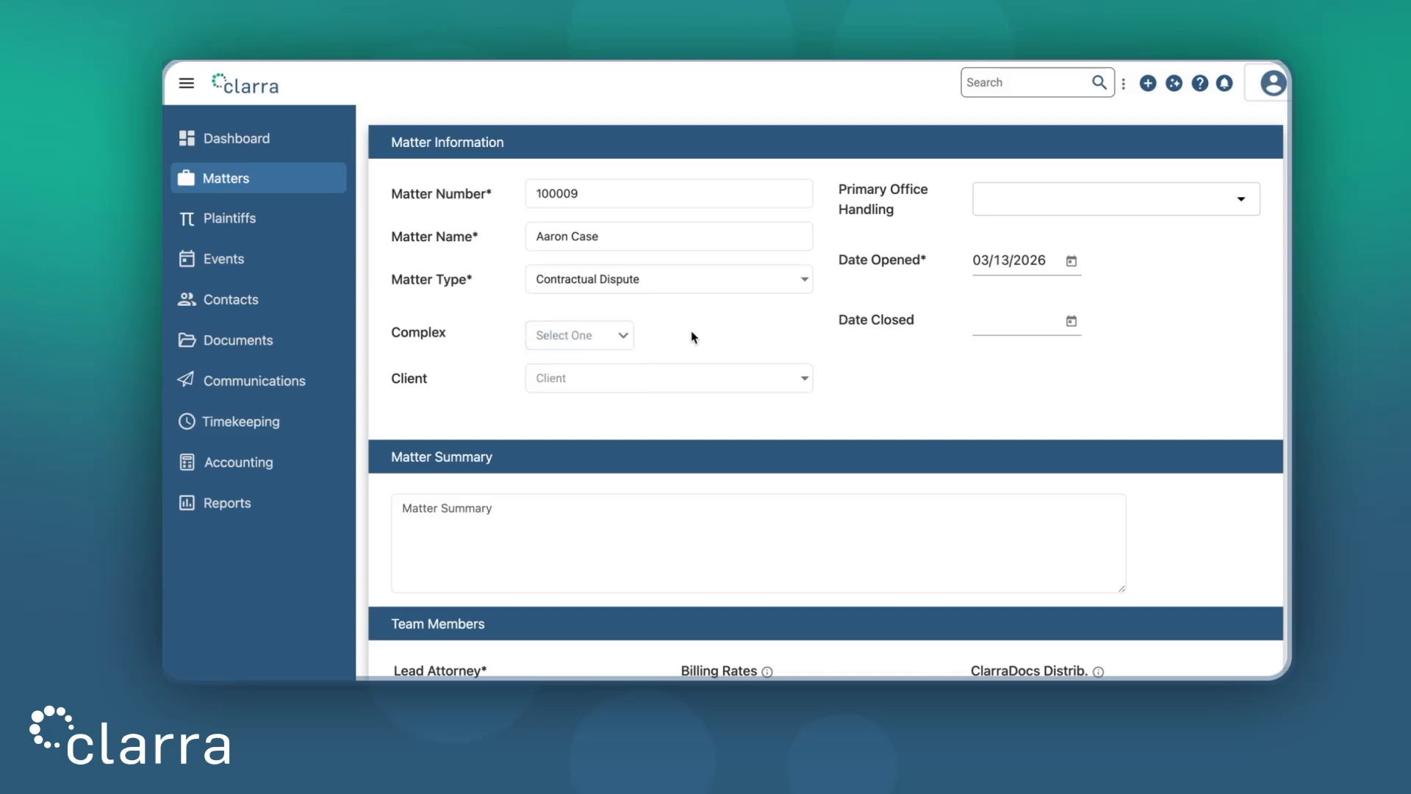
pyautogui.click(677, 388)
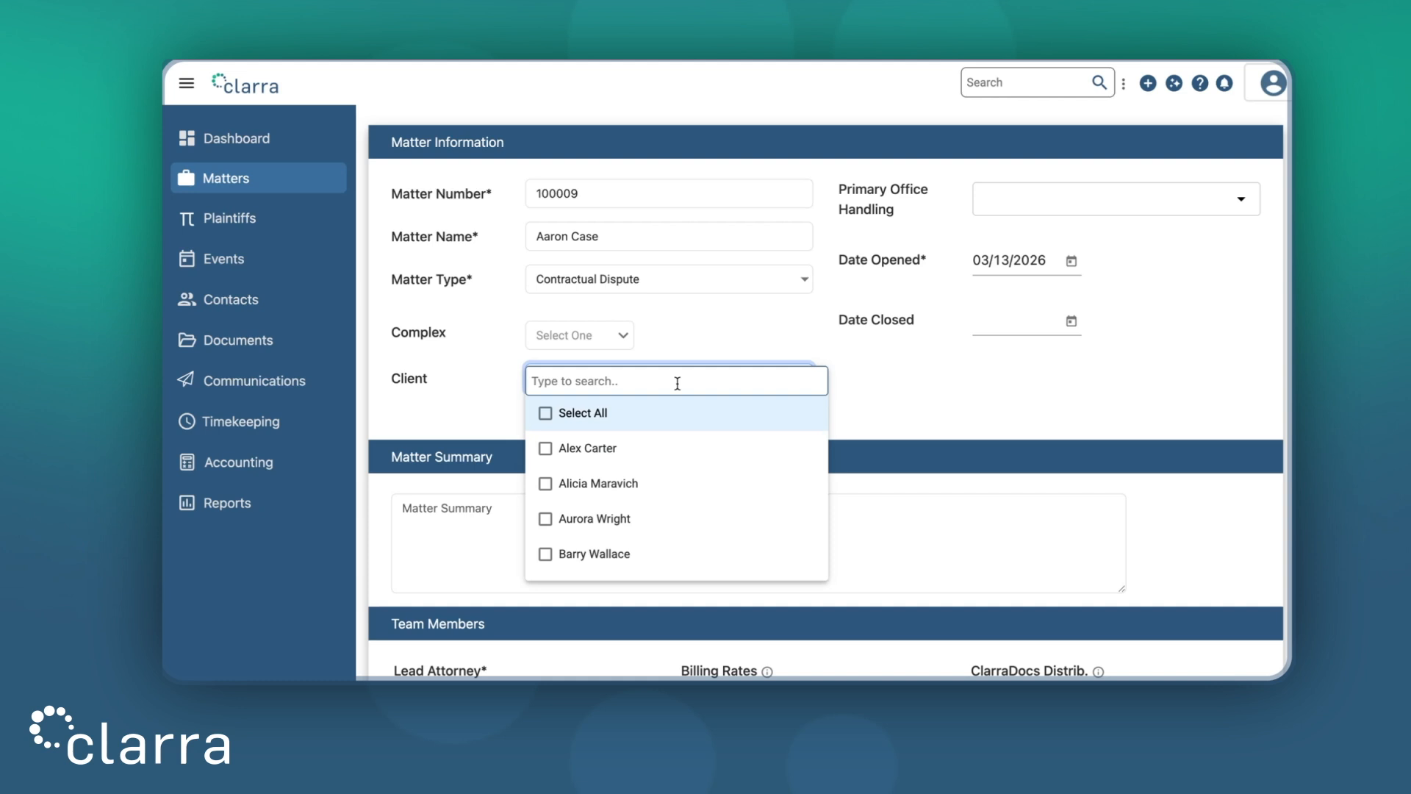
pyautogui.click(904, 402)
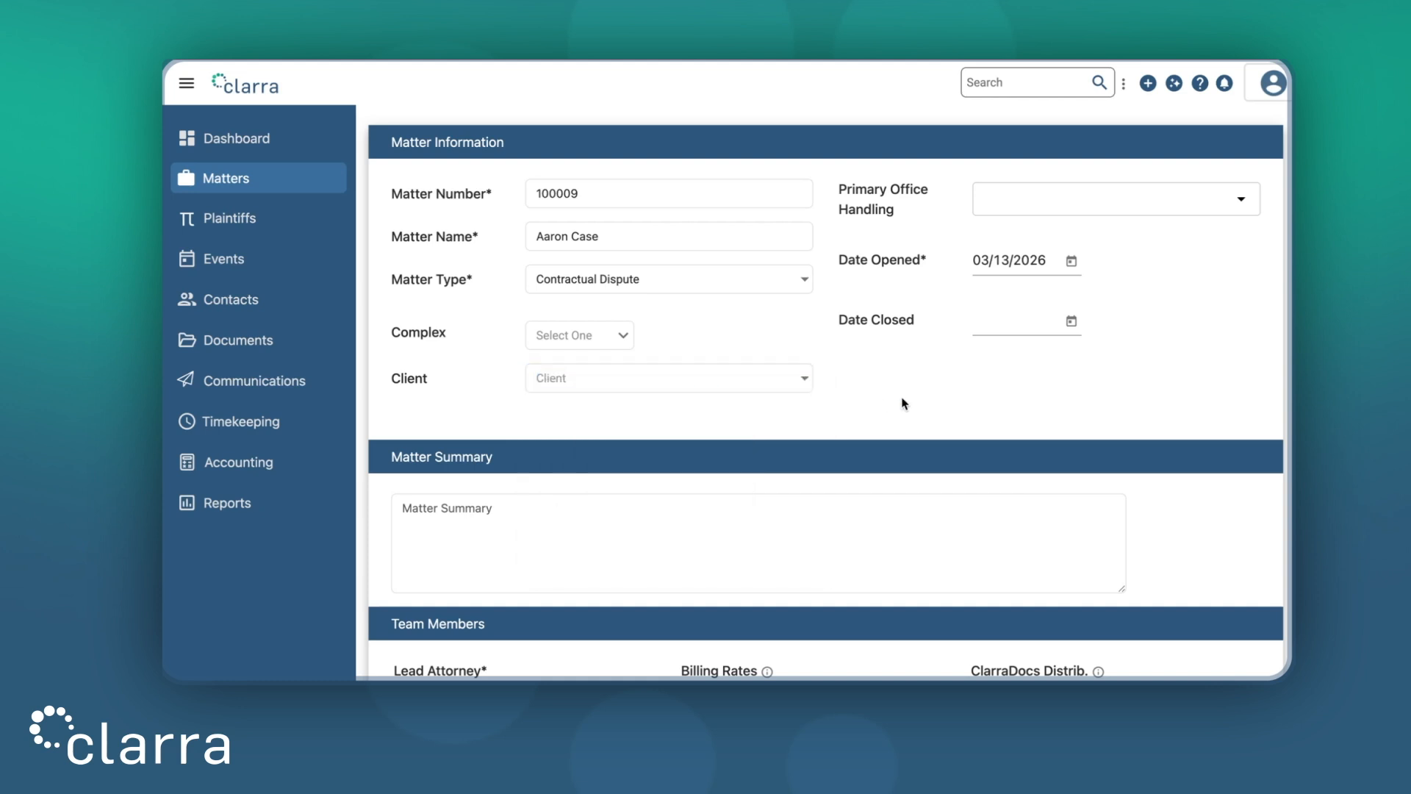
# Set the matter's Primary Office Handling to San Diego, CA
pyautogui.click(1076, 203)
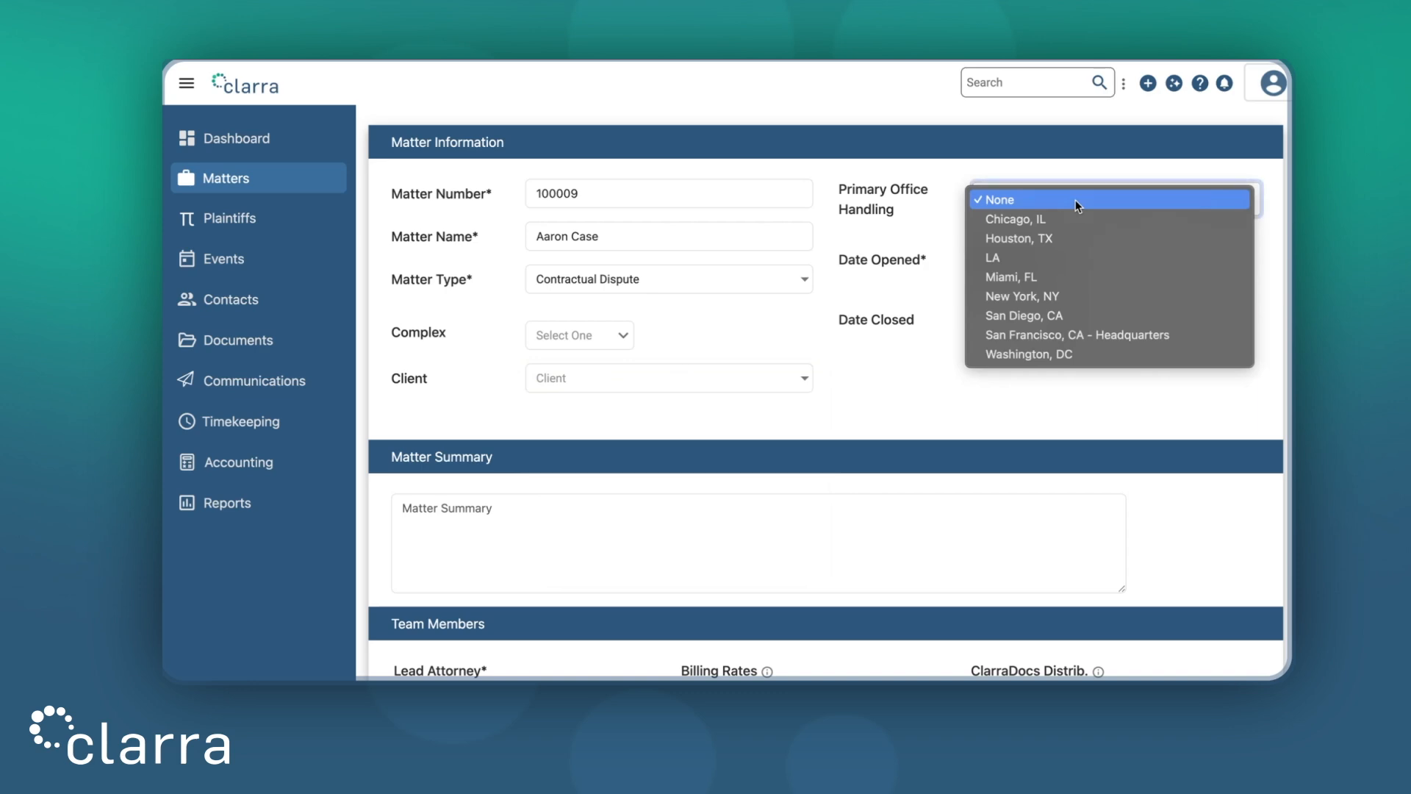
pyautogui.click(1069, 315)
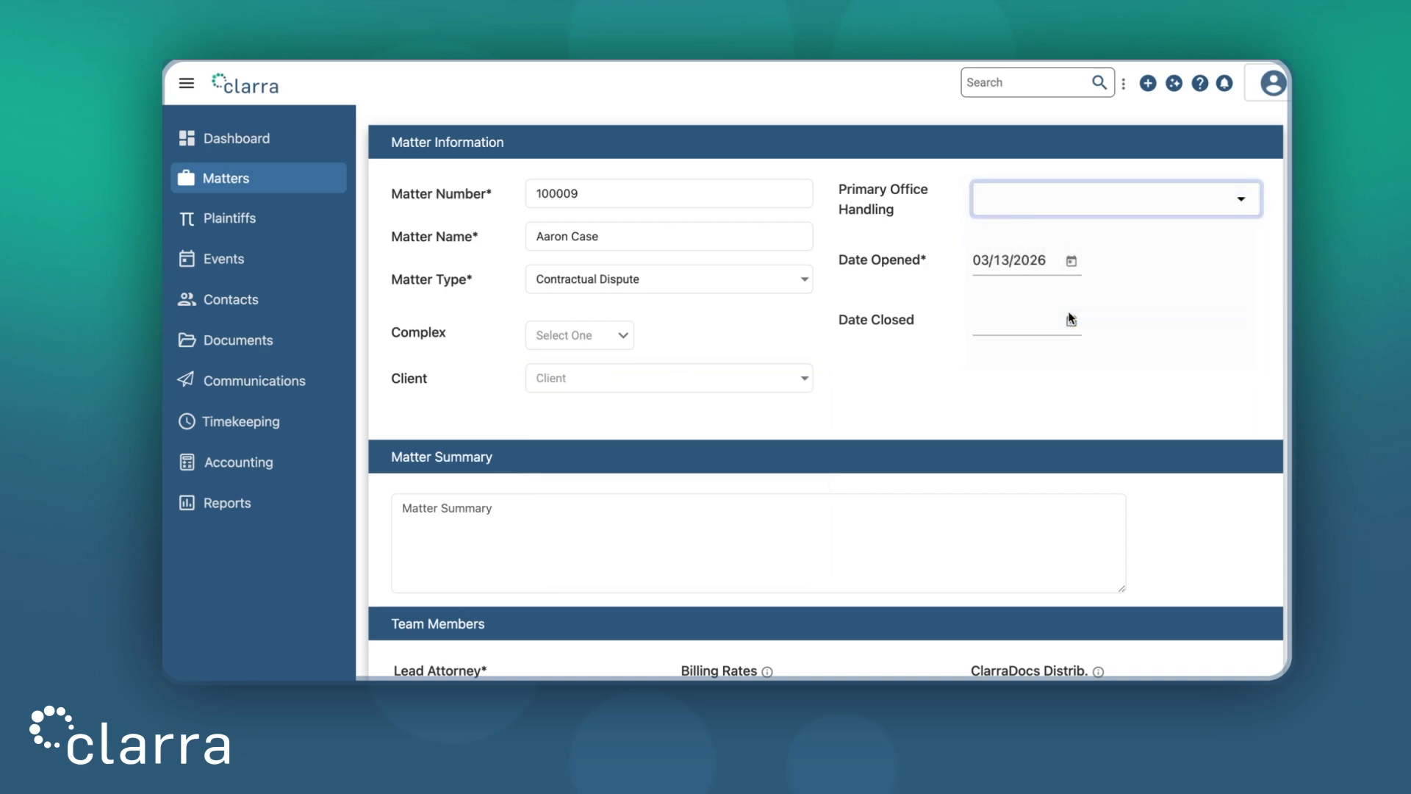
pyautogui.click(1161, 364)
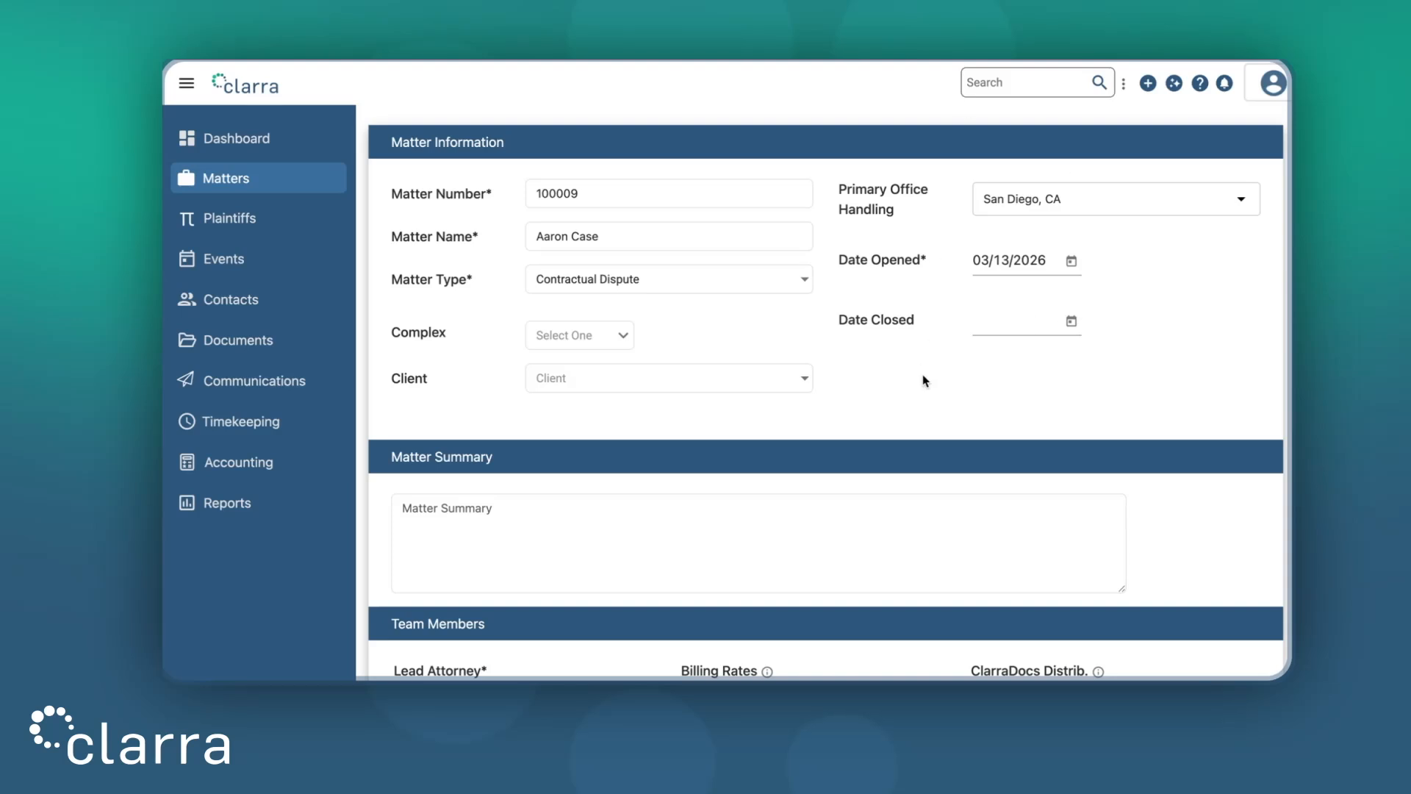
pyautogui.scroll(-3, 923, 374)
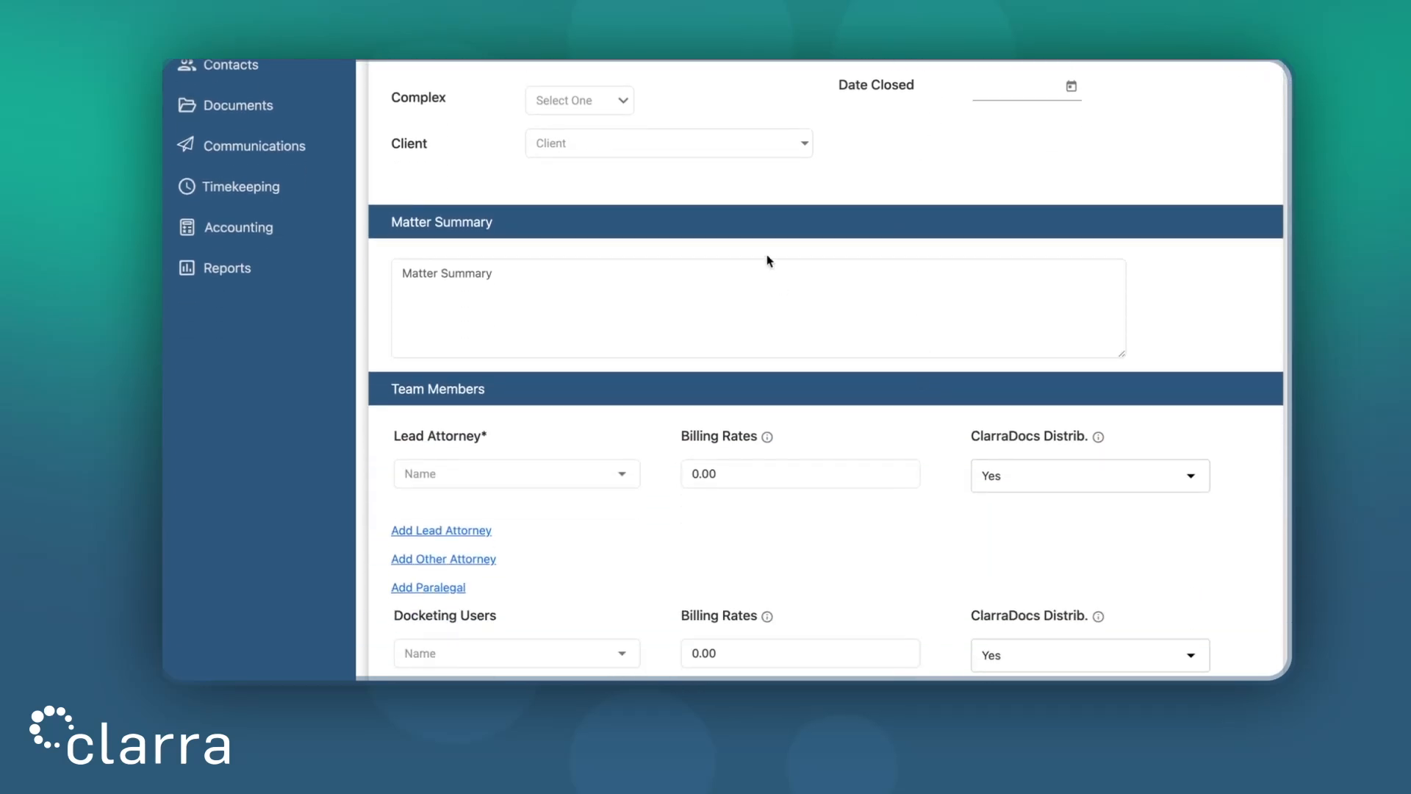
# Make the first listed user lead attorney at a 250.00 billing rate, distribution Yes, plus a blank extra row
pyautogui.click(712, 280)
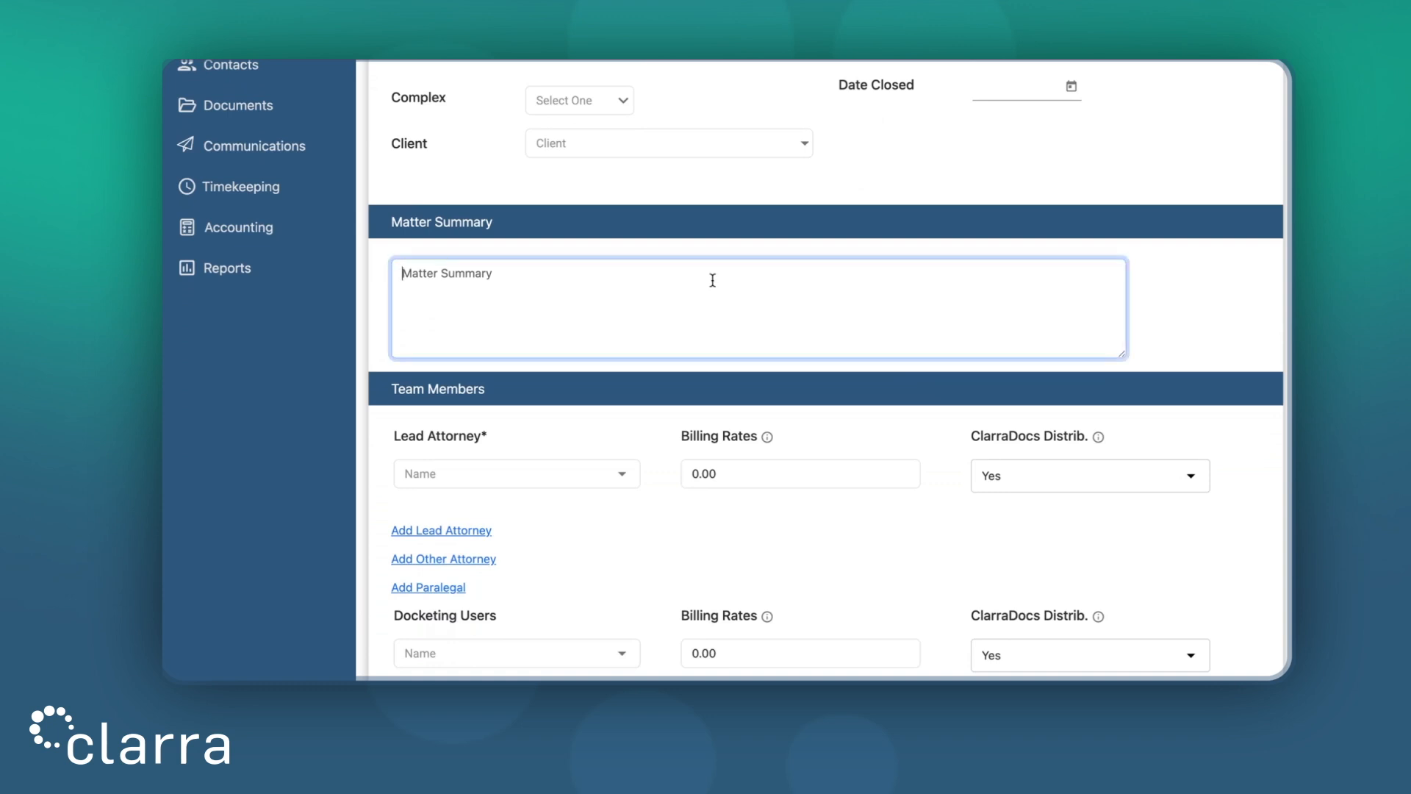
pyautogui.scroll(-2, 715, 195)
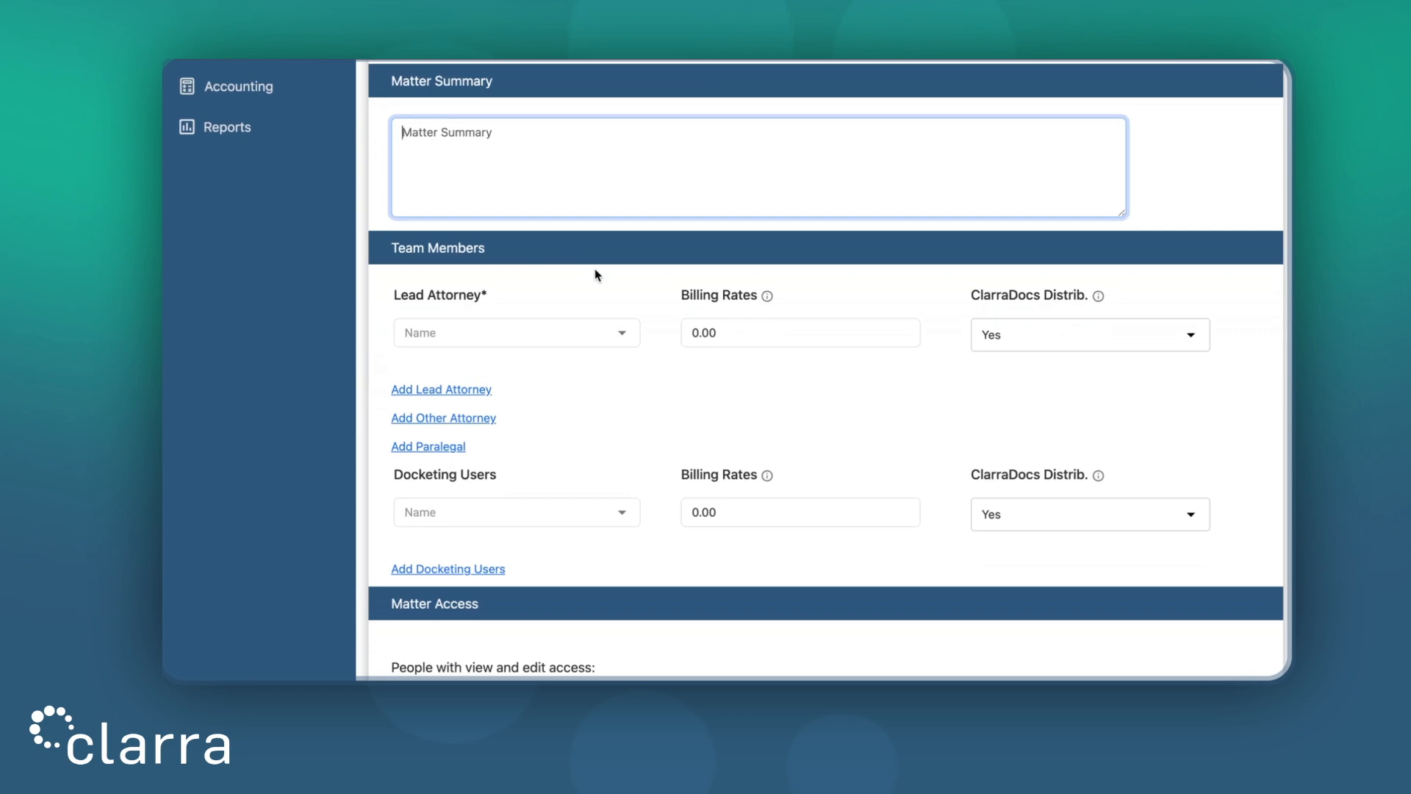
pyautogui.click(556, 334)
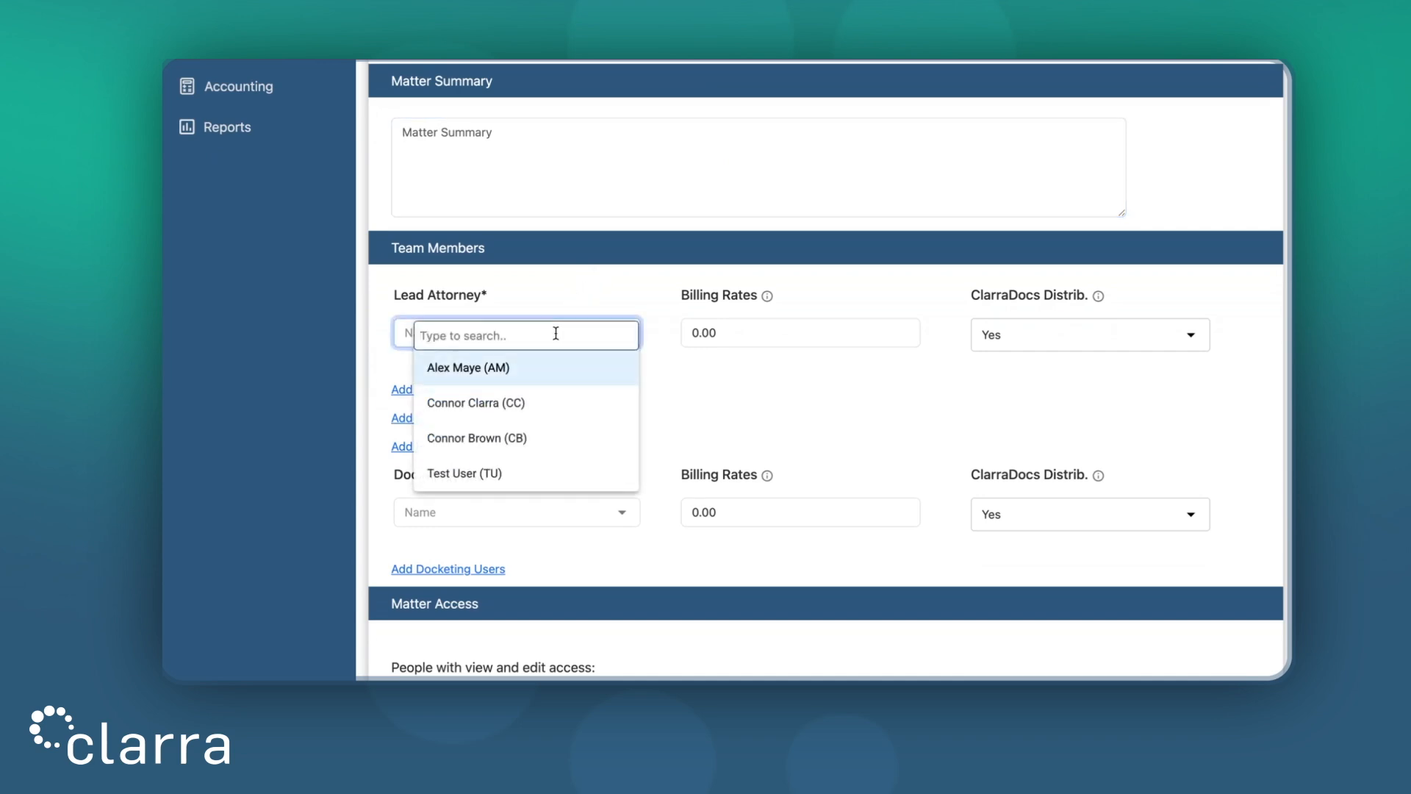
pyautogui.click(549, 373)
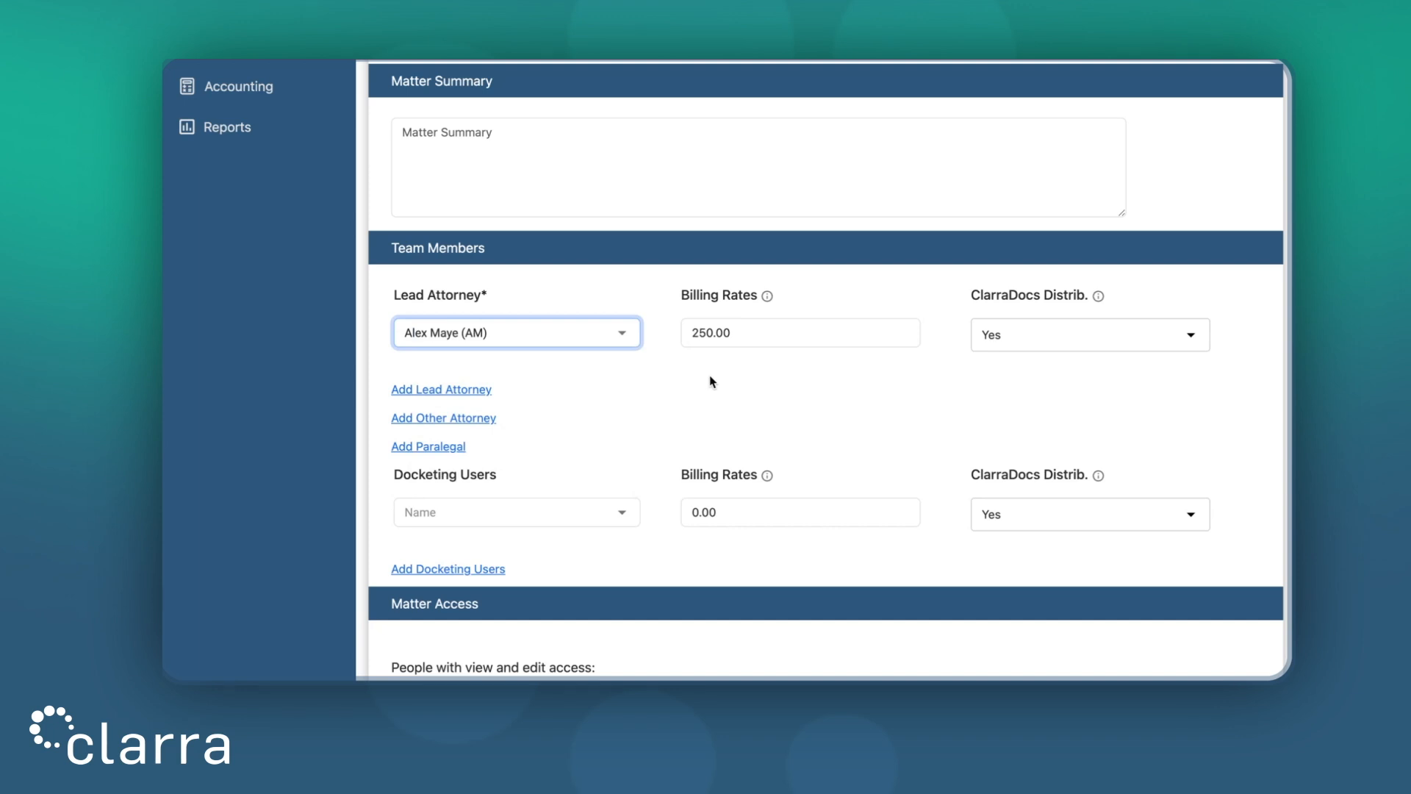
pyautogui.click(802, 334)
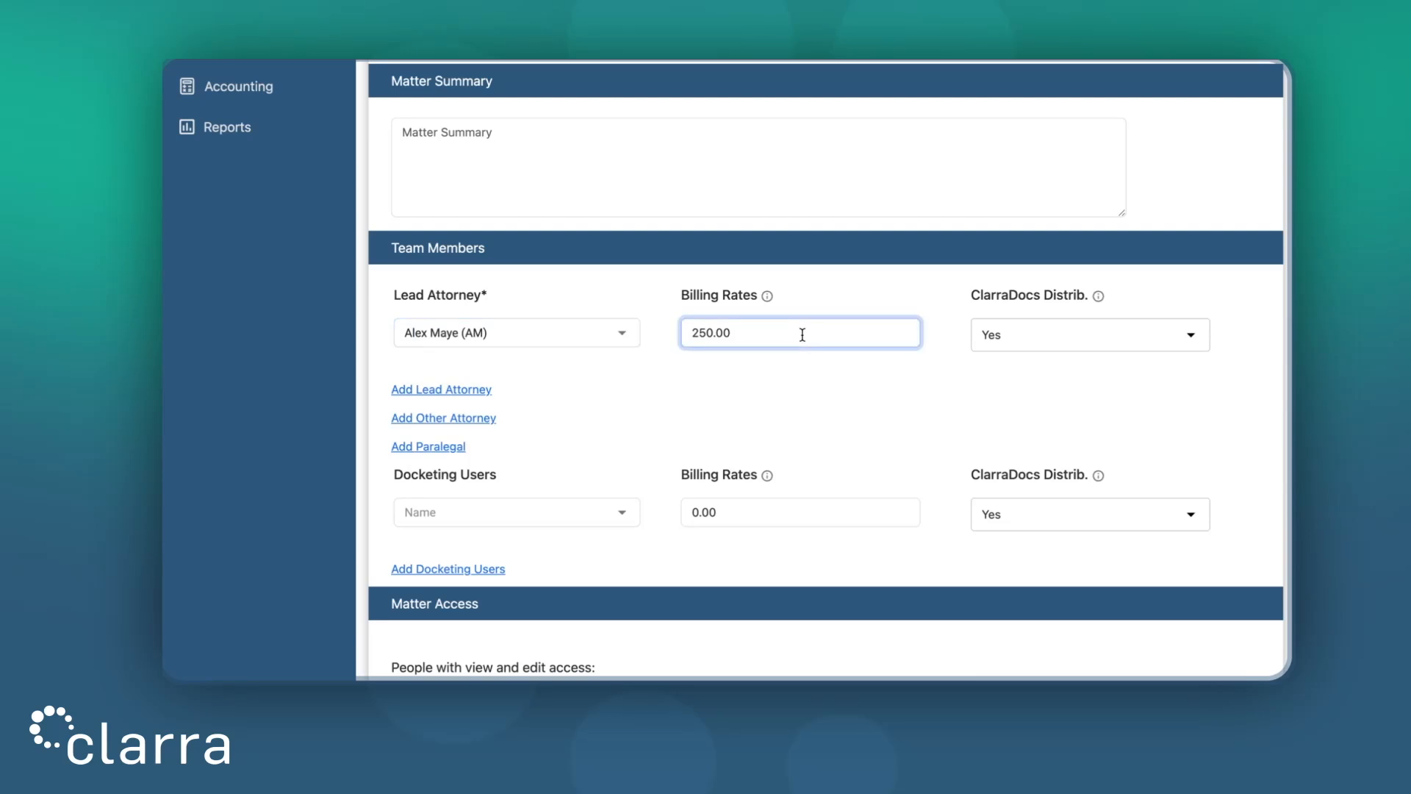
pyautogui.click(992, 336)
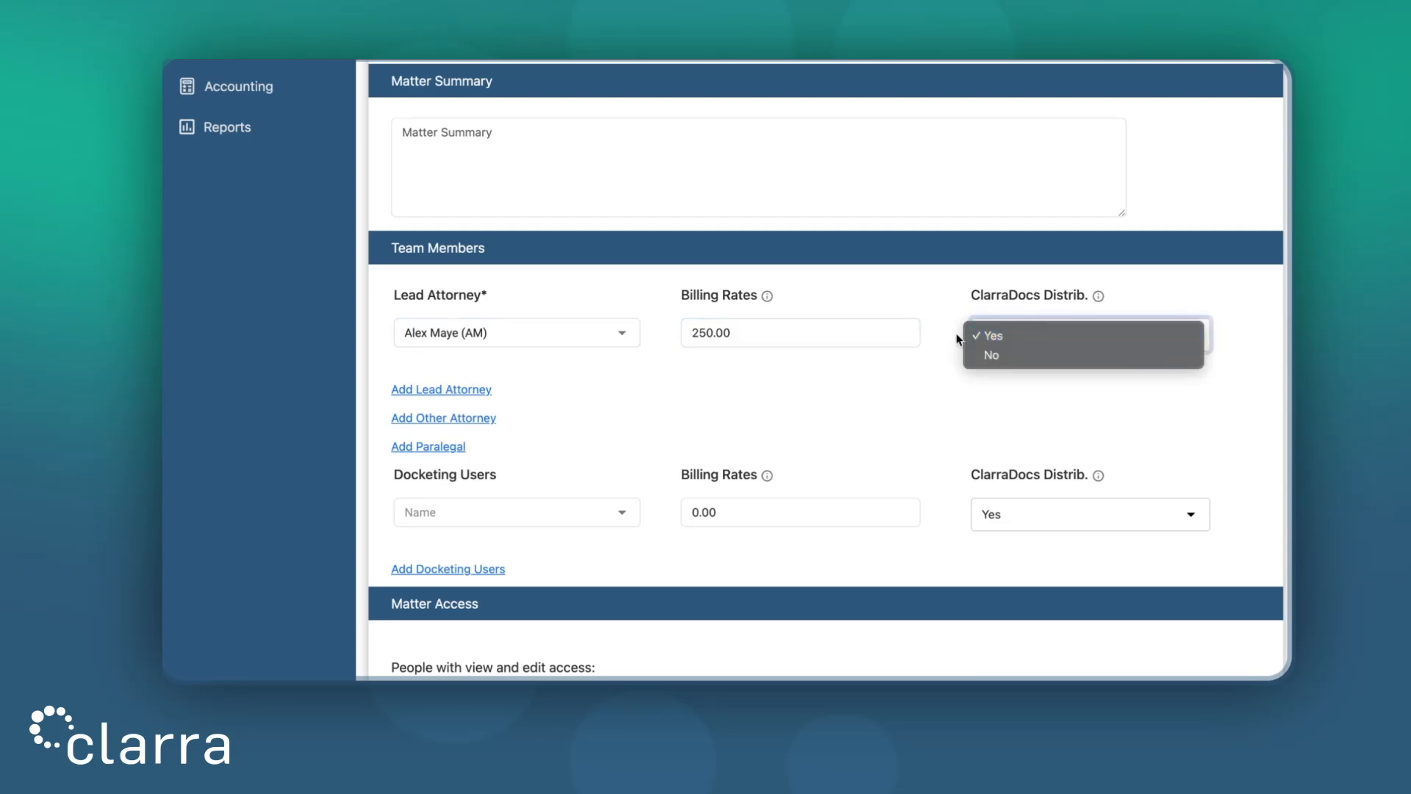
pyautogui.click(905, 374)
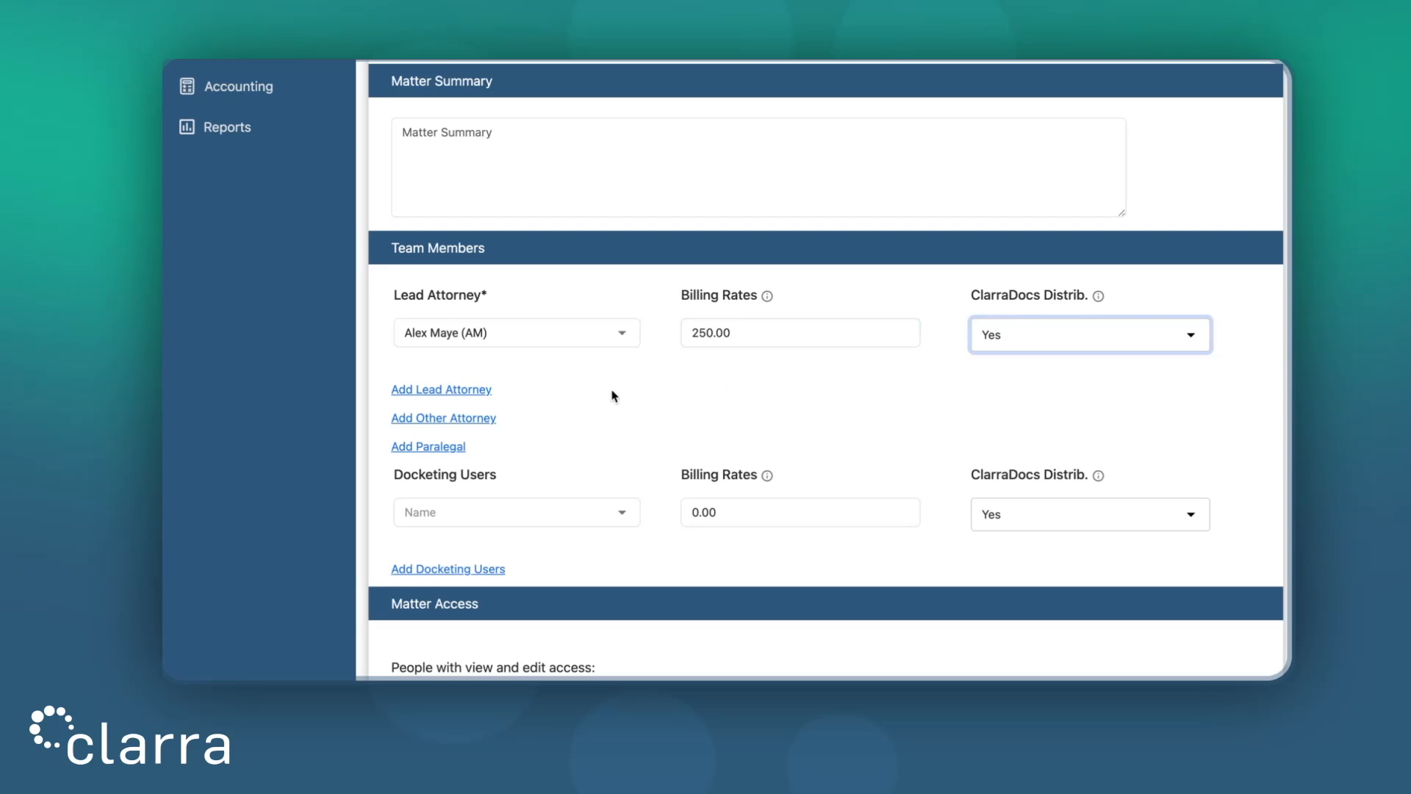
pyautogui.click(468, 389)
pyautogui.scroll(-2, 468, 395)
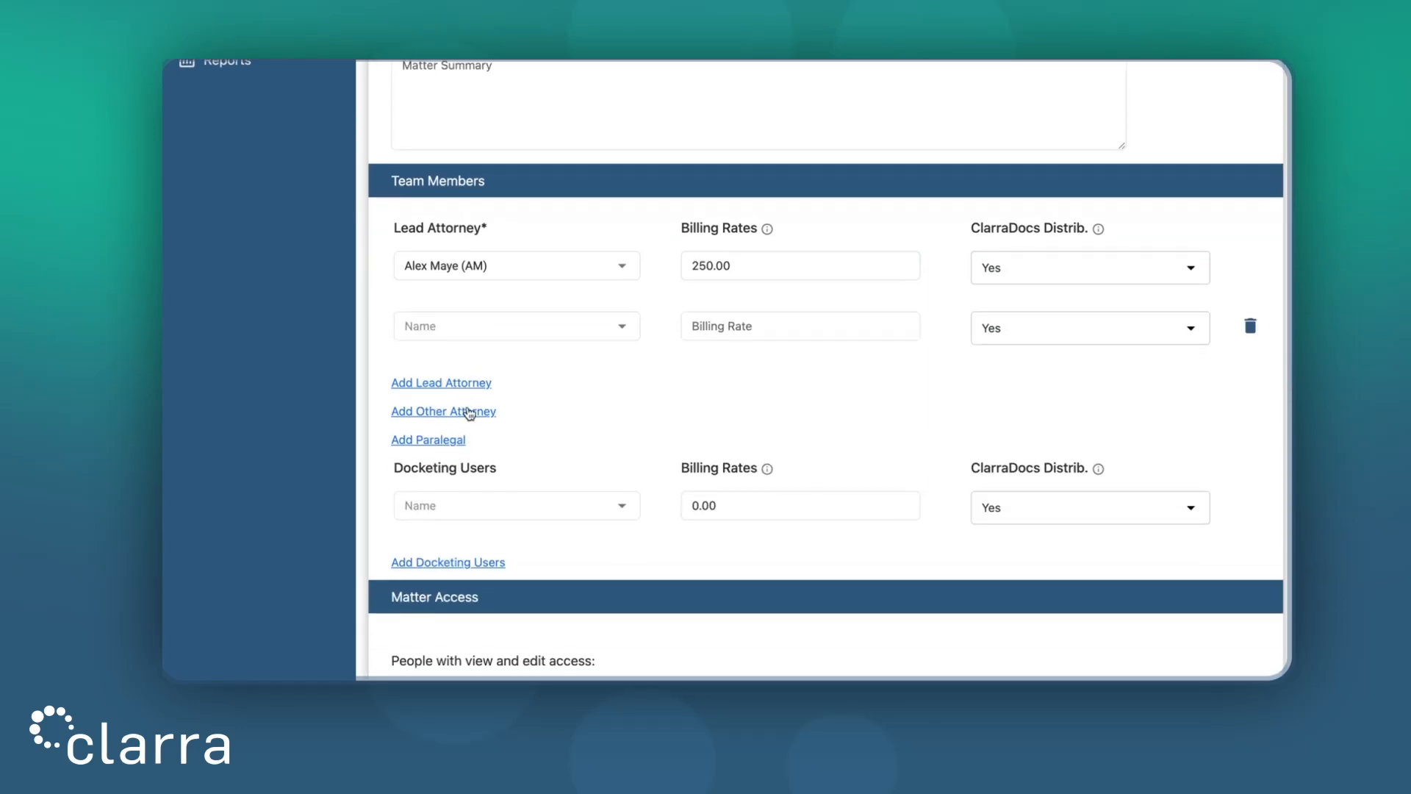
# Add an Other Attorney row and a Paralegal row under Team Members
pyautogui.click(471, 411)
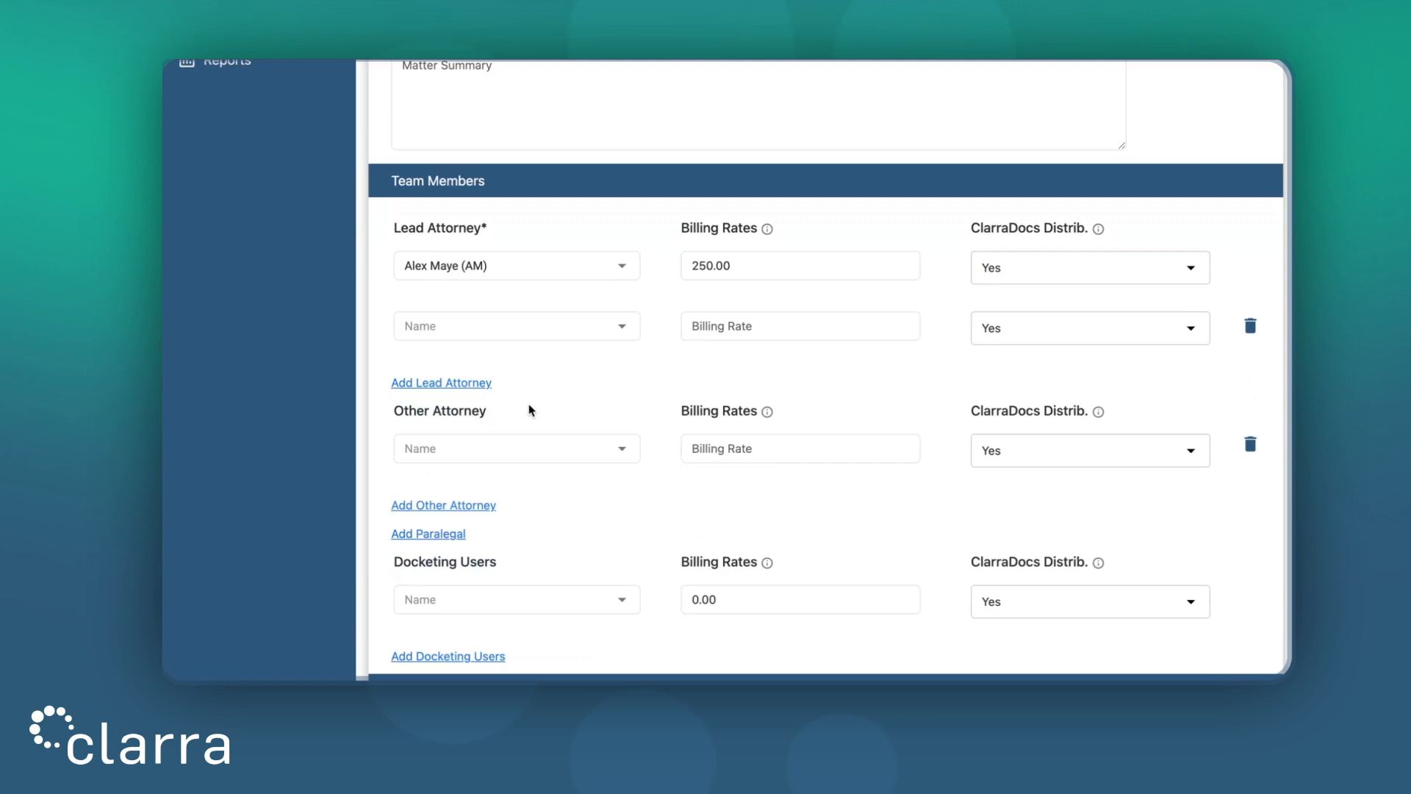
pyautogui.scroll(-1, 531, 410)
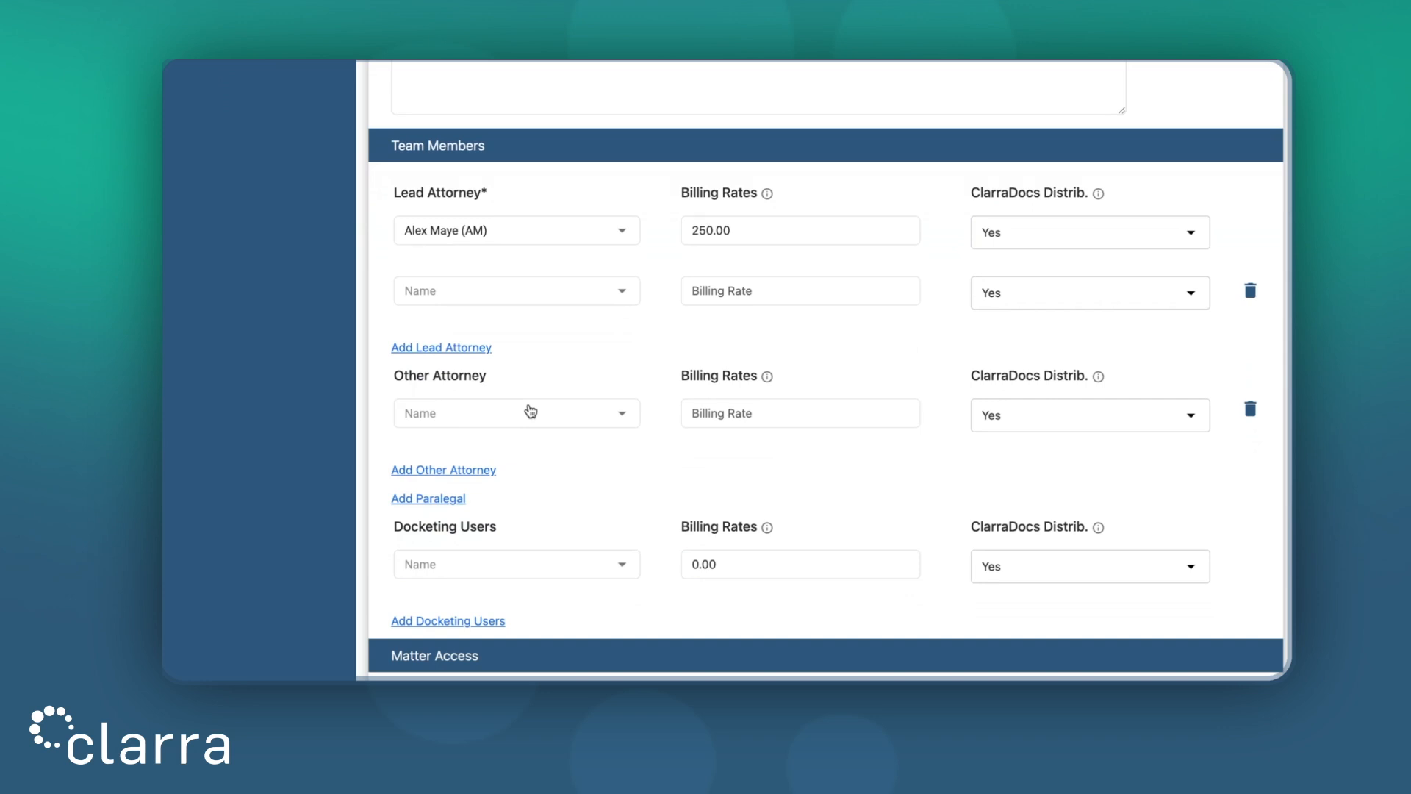
pyautogui.click(441, 498)
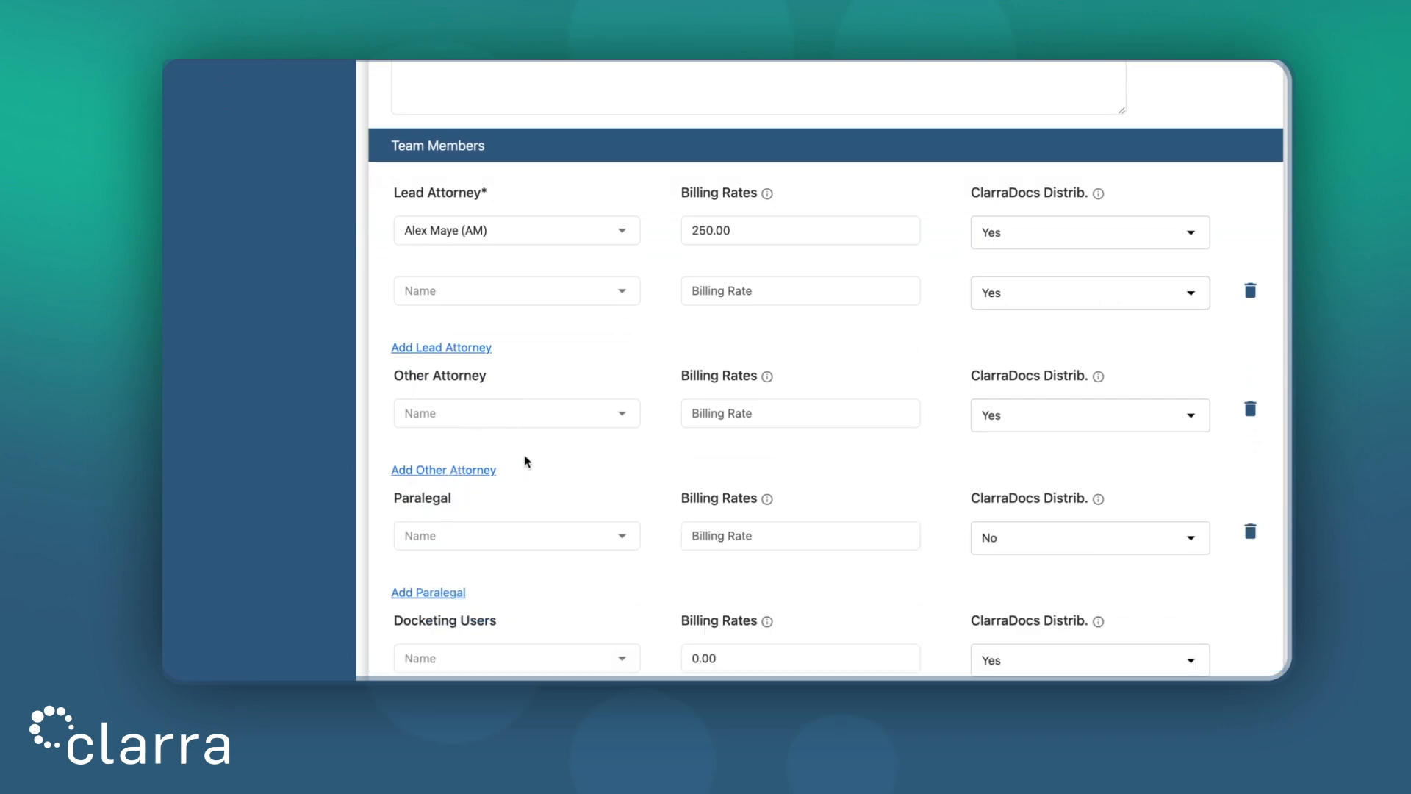
pyautogui.scroll(-1, 526, 462)
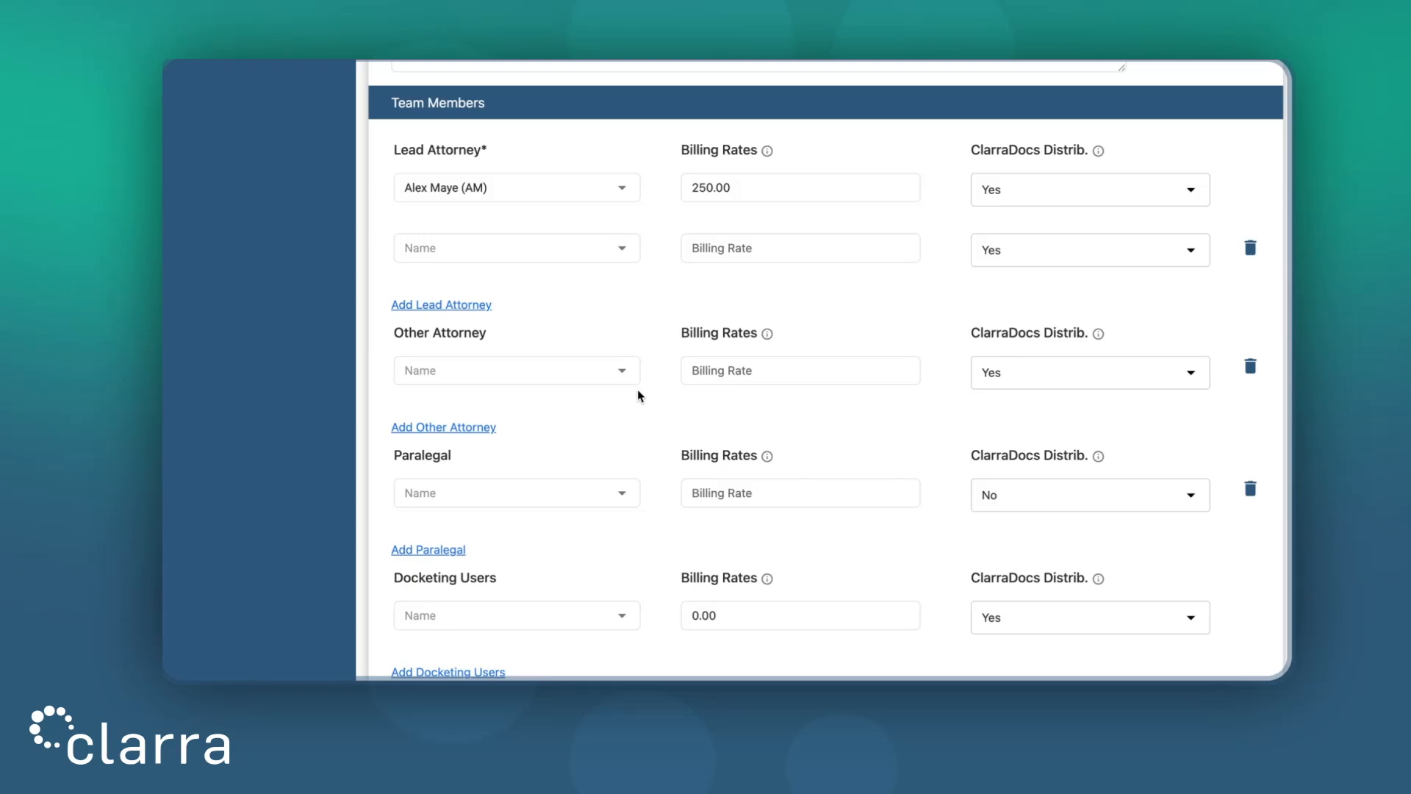
# Delete the extra Lead Attorney, Other Attorney and Paralegal rows
pyautogui.click(1250, 249)
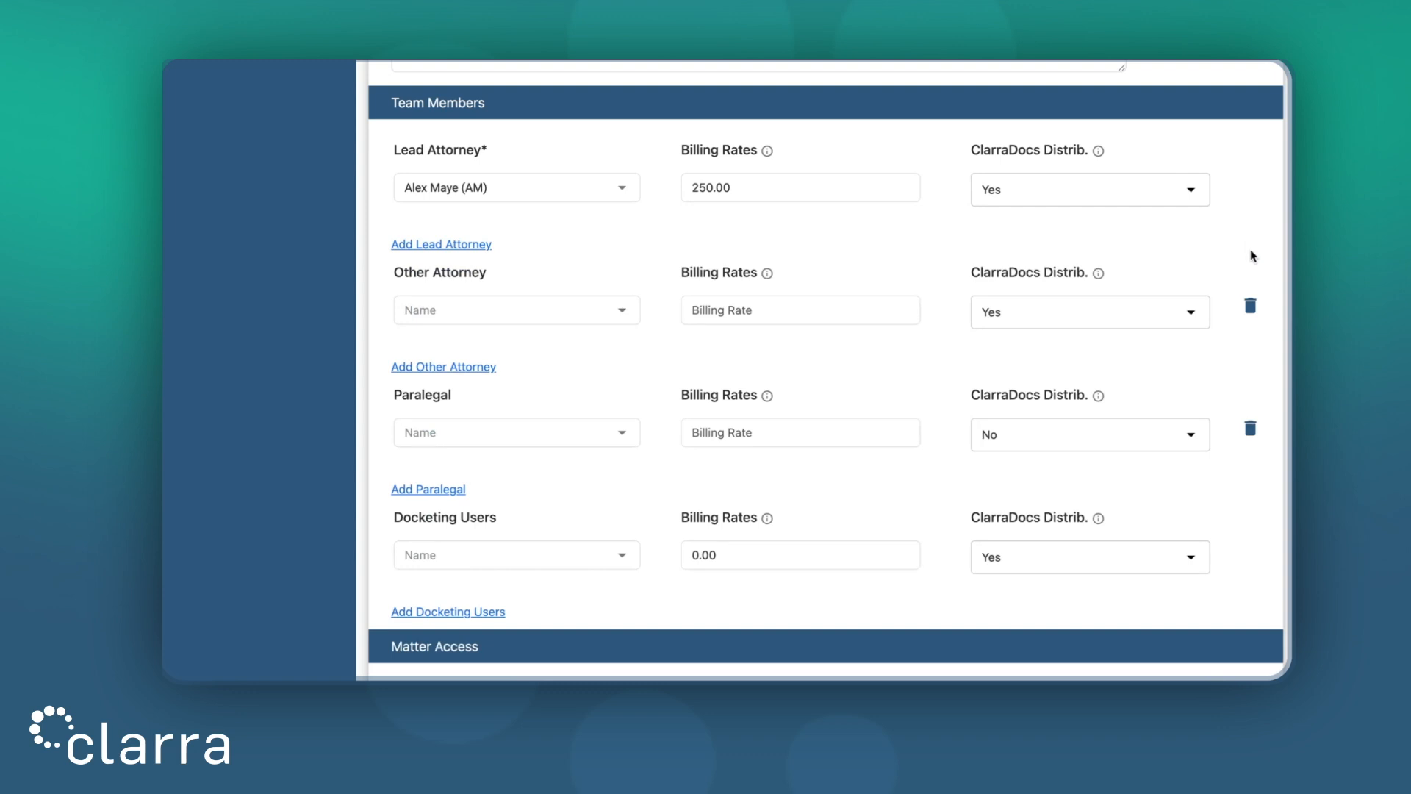
pyautogui.click(1251, 305)
pyautogui.click(1250, 335)
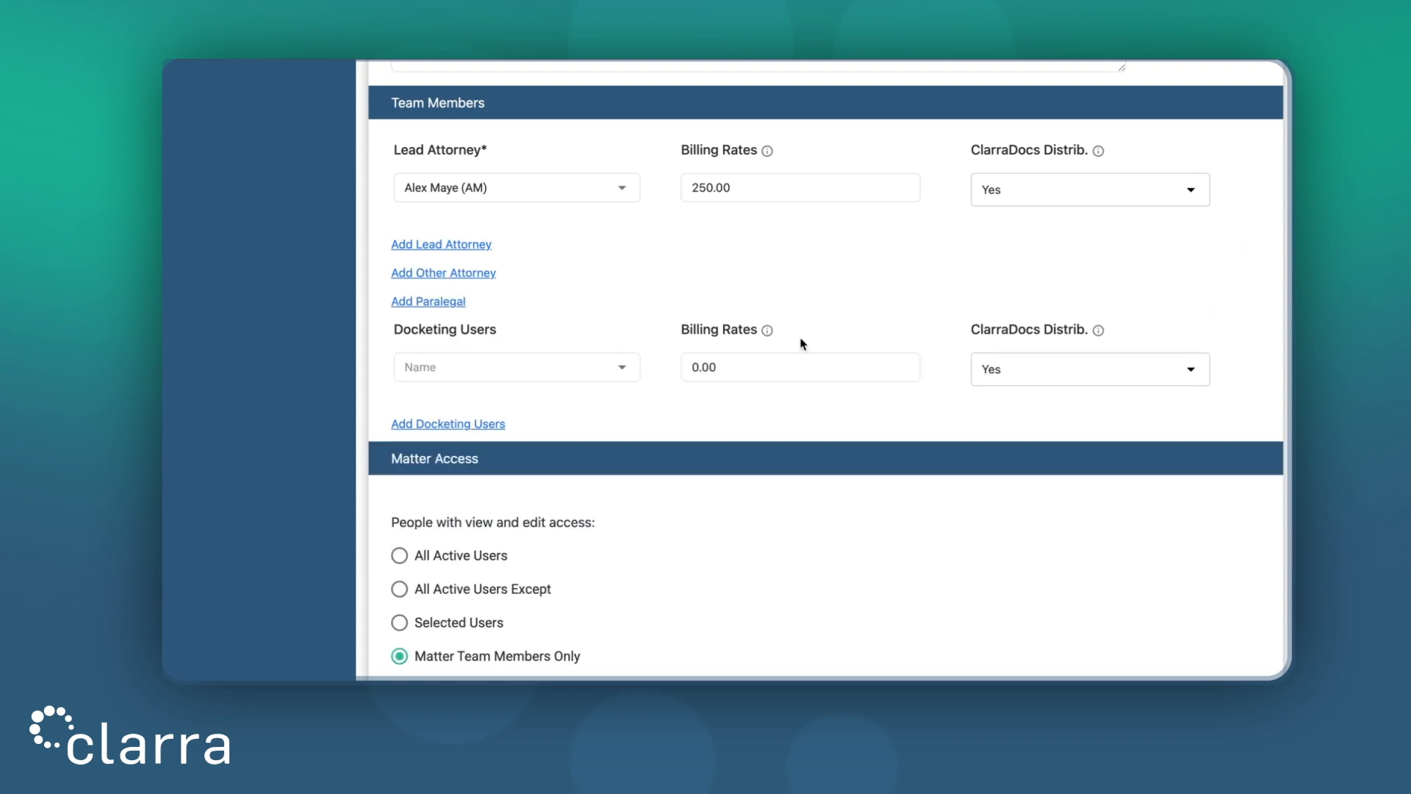
# Assign the CC user as docketing user, which fills a 500.00 billing rate
pyautogui.click(536, 380)
pyautogui.click(526, 439)
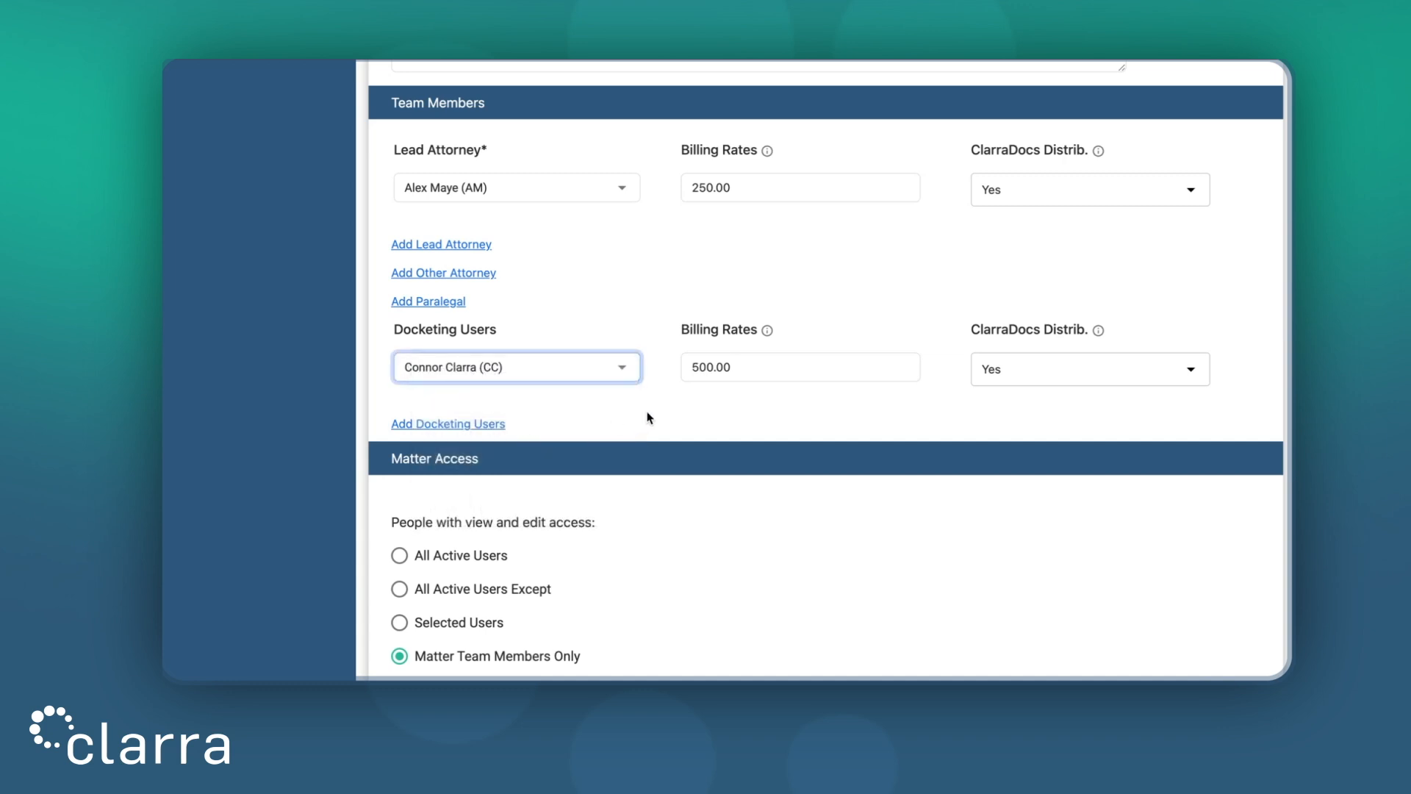
pyautogui.scroll(-3, 649, 418)
pyautogui.scroll(-1, 649, 417)
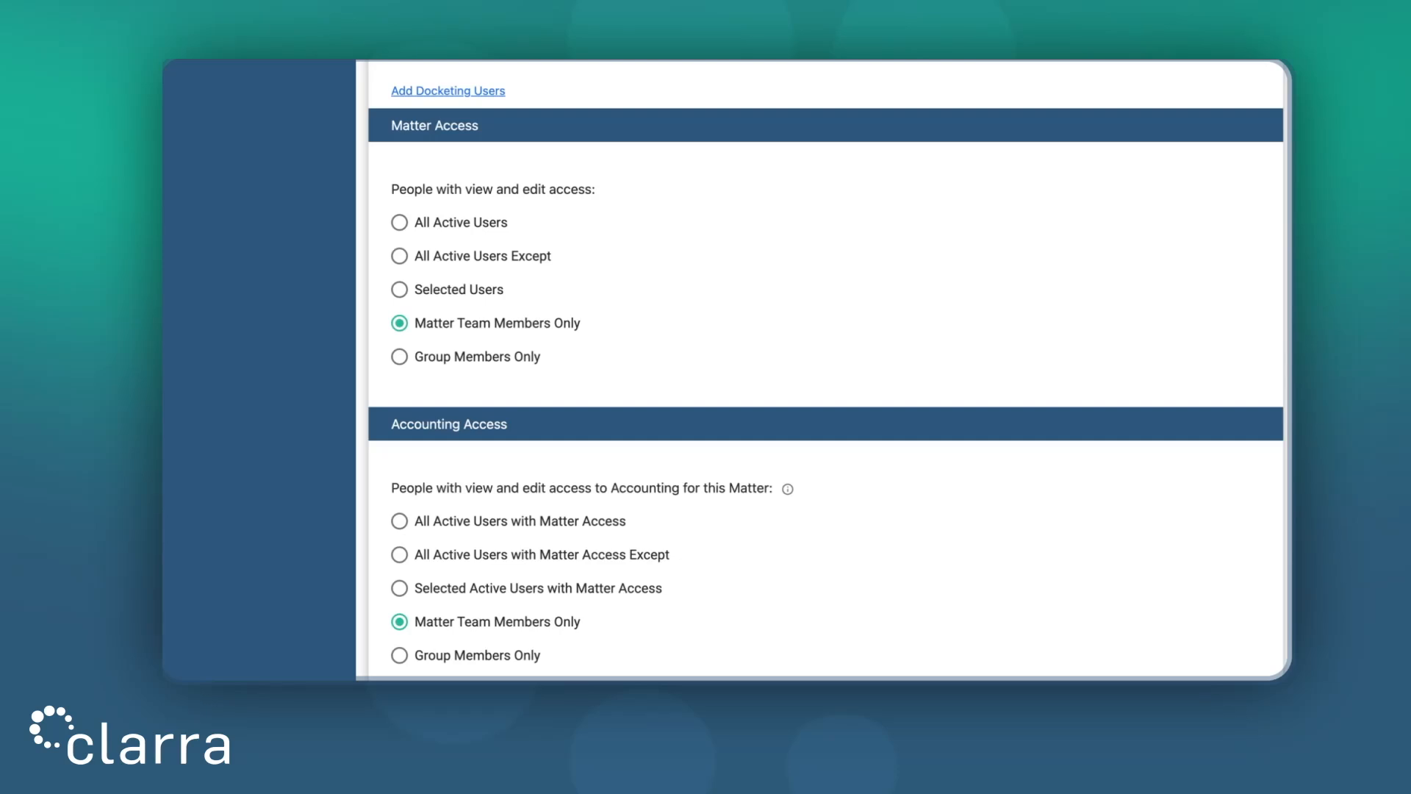
# Try the All Active Users Except, Selected Users and Team Members Only access options without picking users
pyautogui.click(490, 229)
pyautogui.click(442, 259)
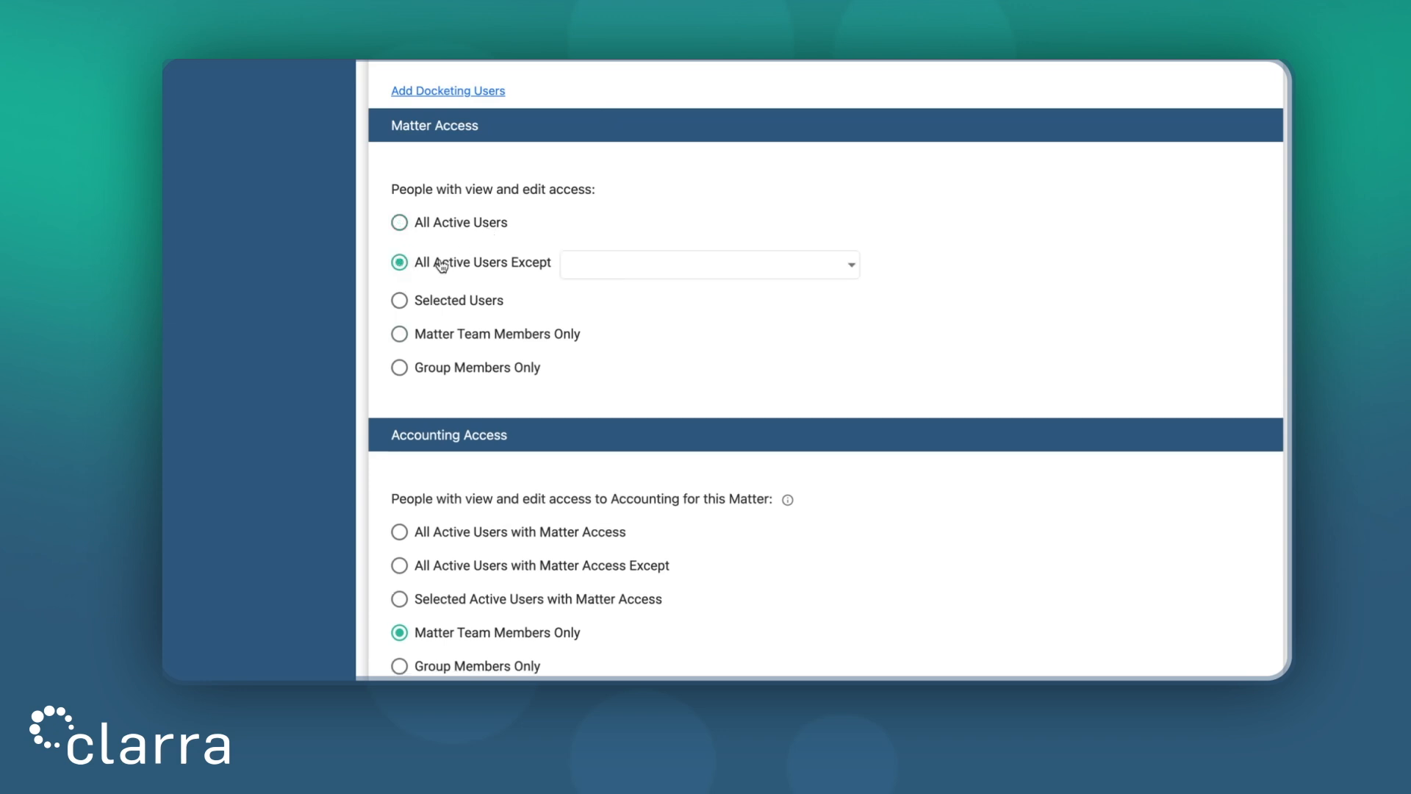
pyautogui.click(635, 267)
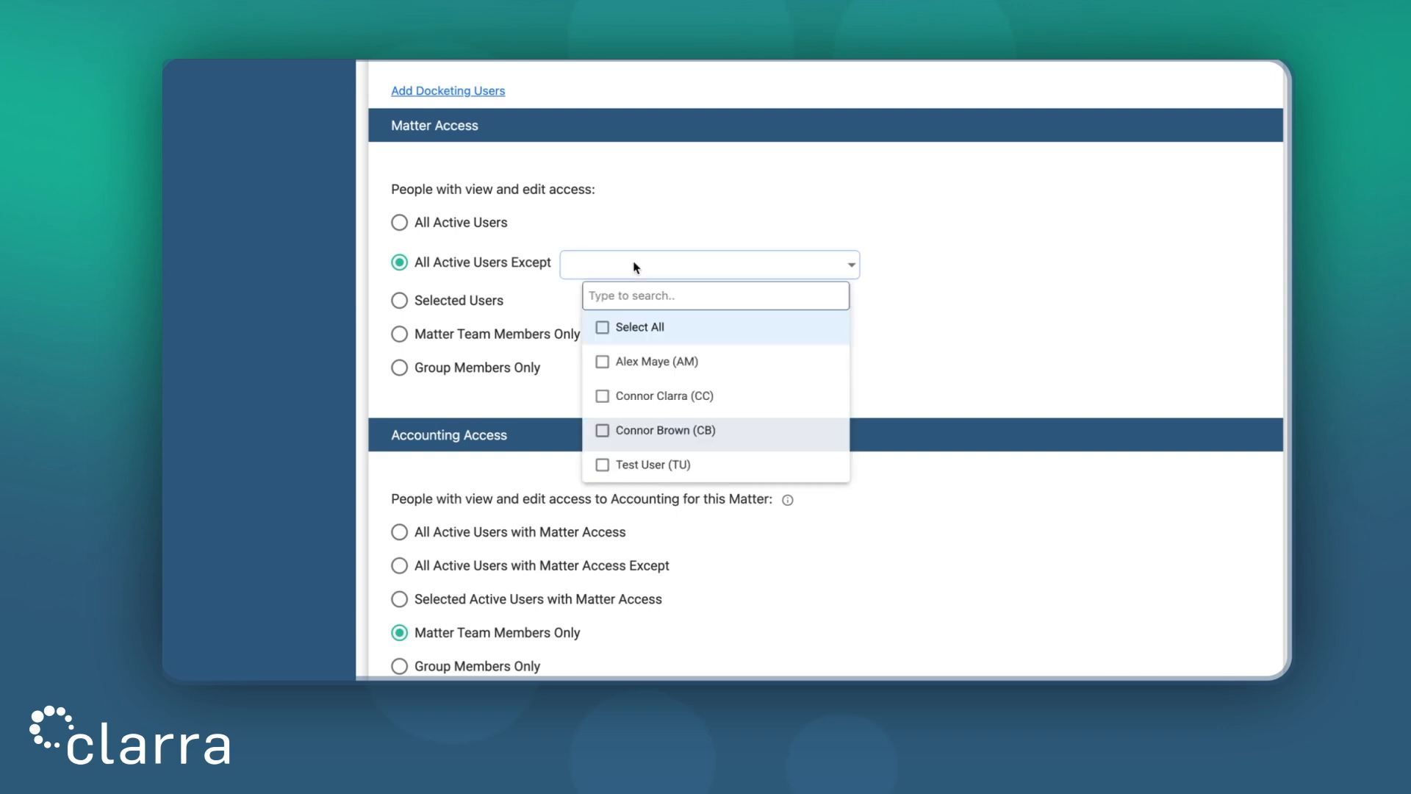
pyautogui.click(972, 280)
pyautogui.click(492, 300)
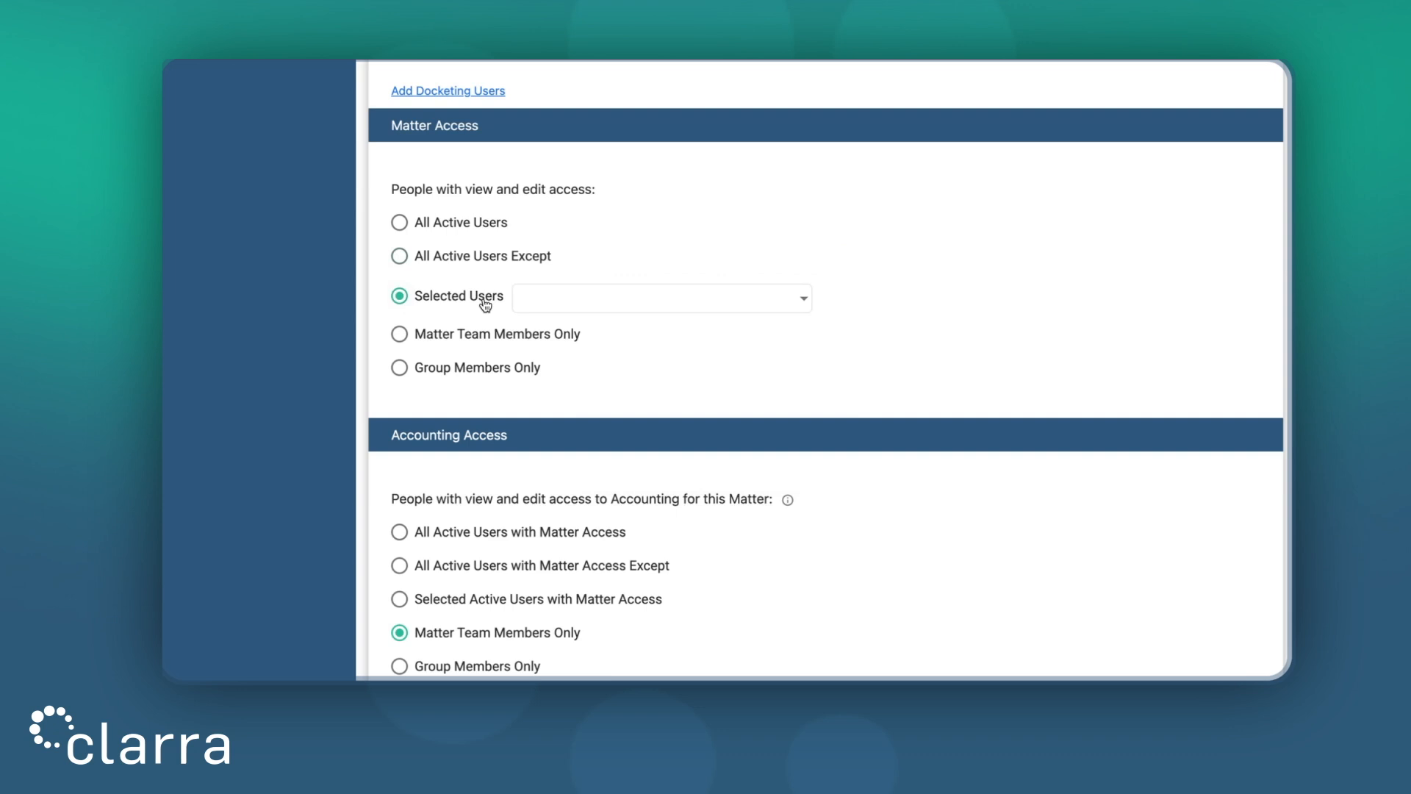
pyautogui.click(578, 302)
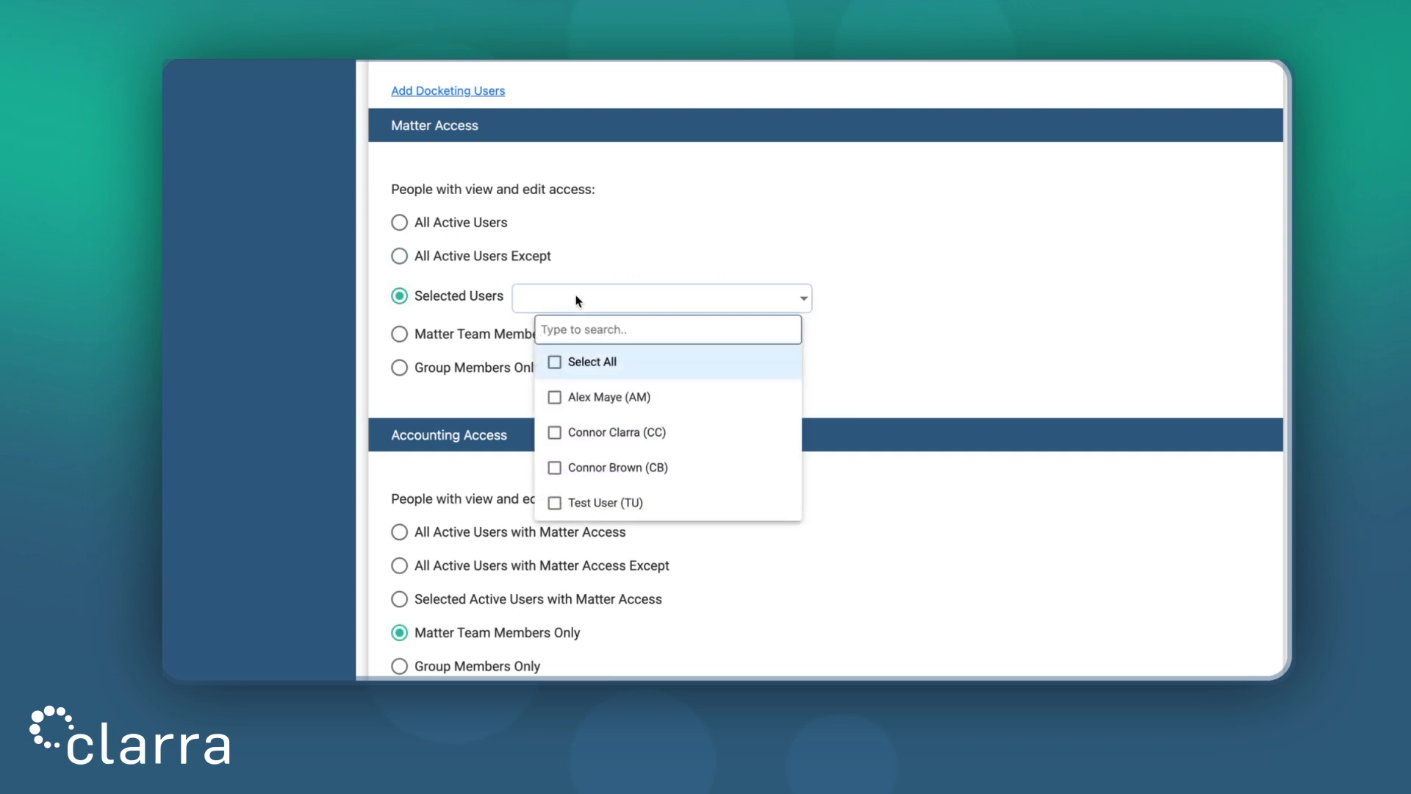
pyautogui.click(865, 318)
pyautogui.click(521, 333)
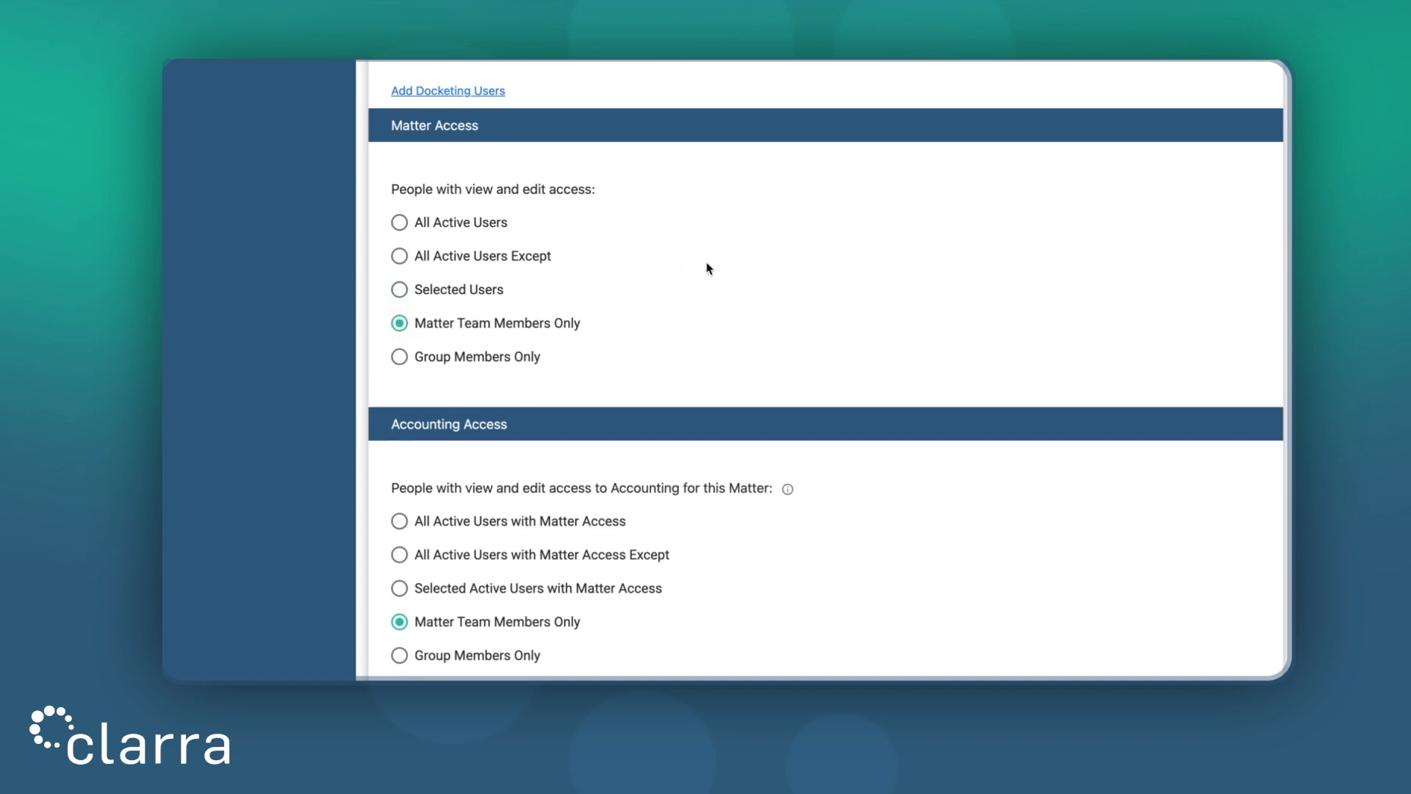
pyautogui.scroll(5, 791, 258)
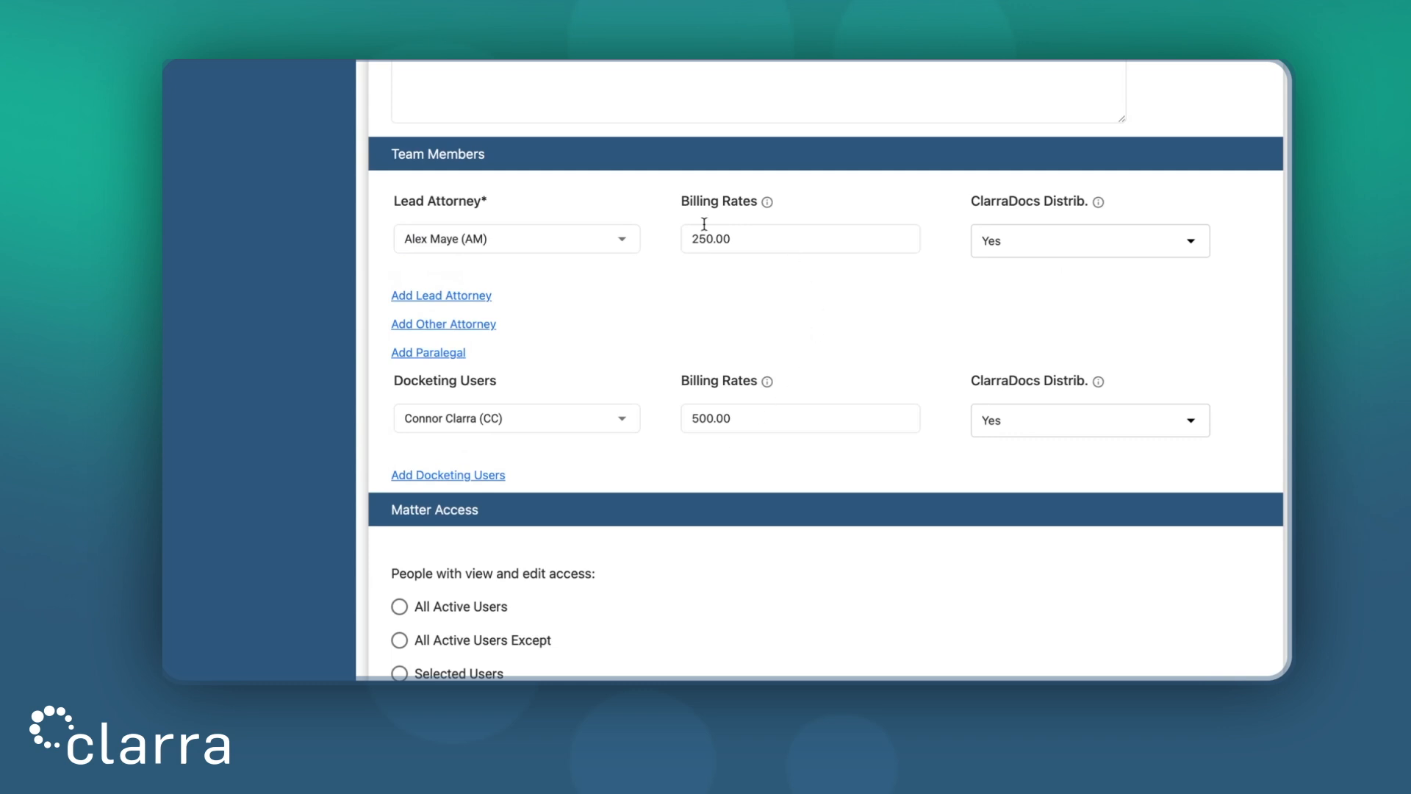
# Try Group Members Only with no group chosen, then settle Matter Access on All Active Users
pyautogui.scroll(-2, 653, 330)
pyautogui.scroll(-3, 652, 330)
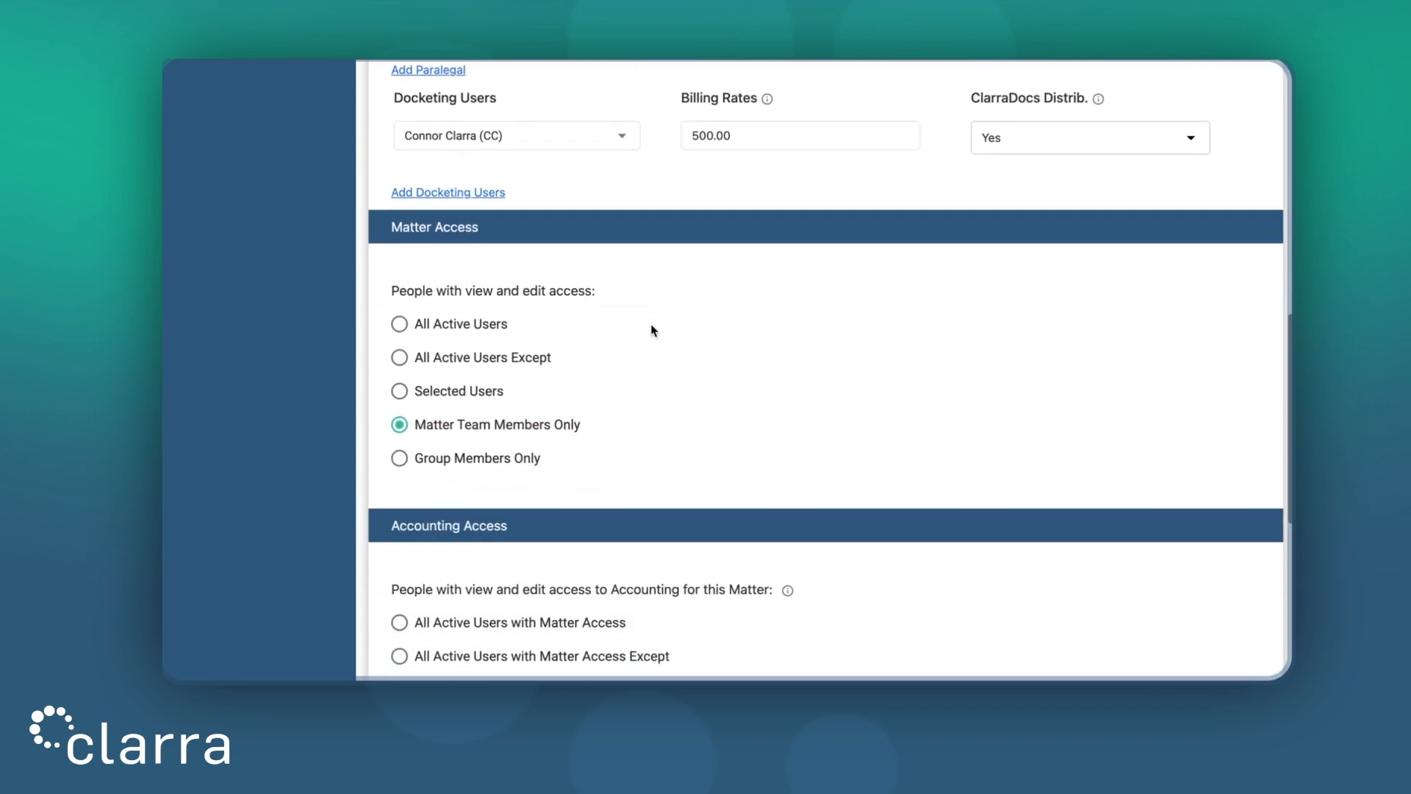
pyautogui.click(514, 465)
pyautogui.scroll(-1, 647, 428)
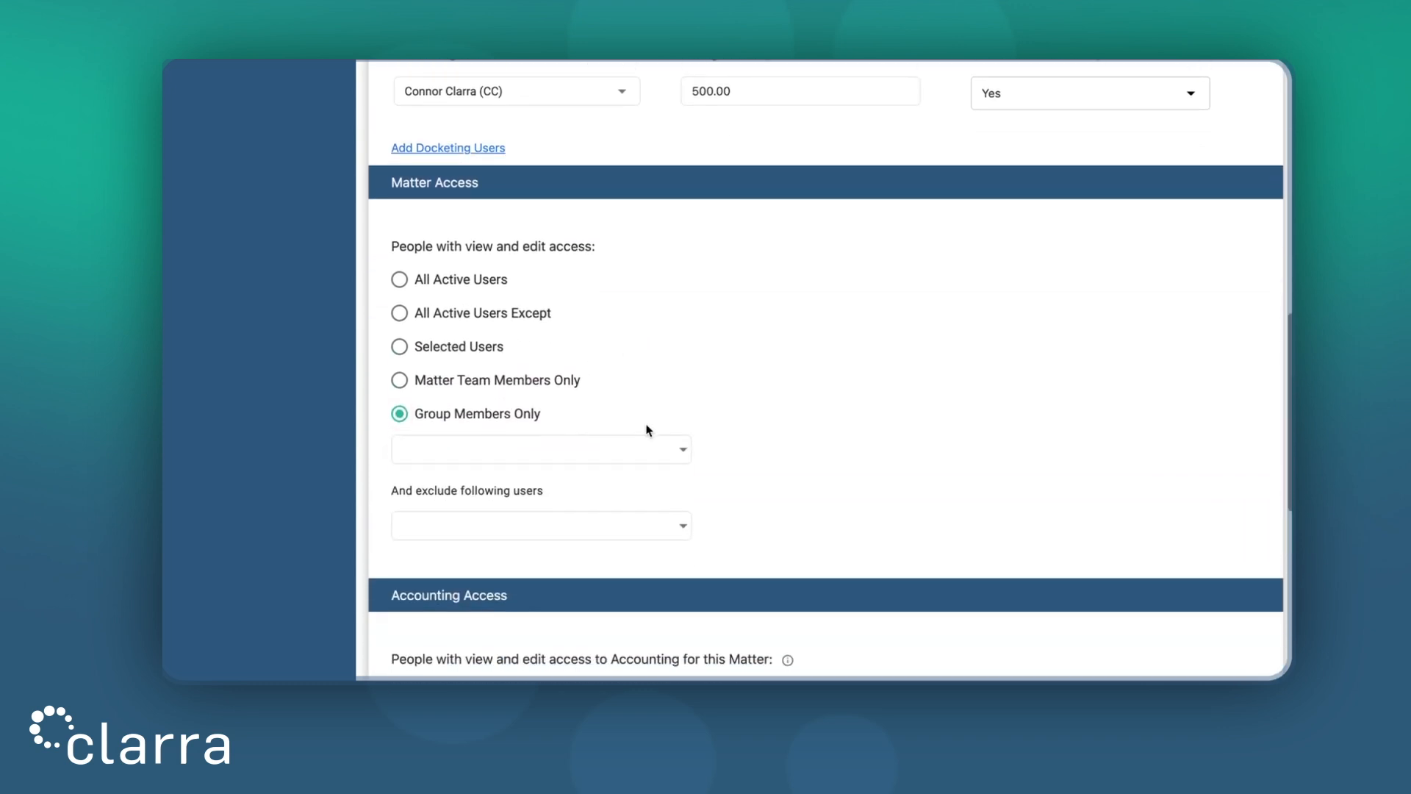
pyautogui.click(580, 452)
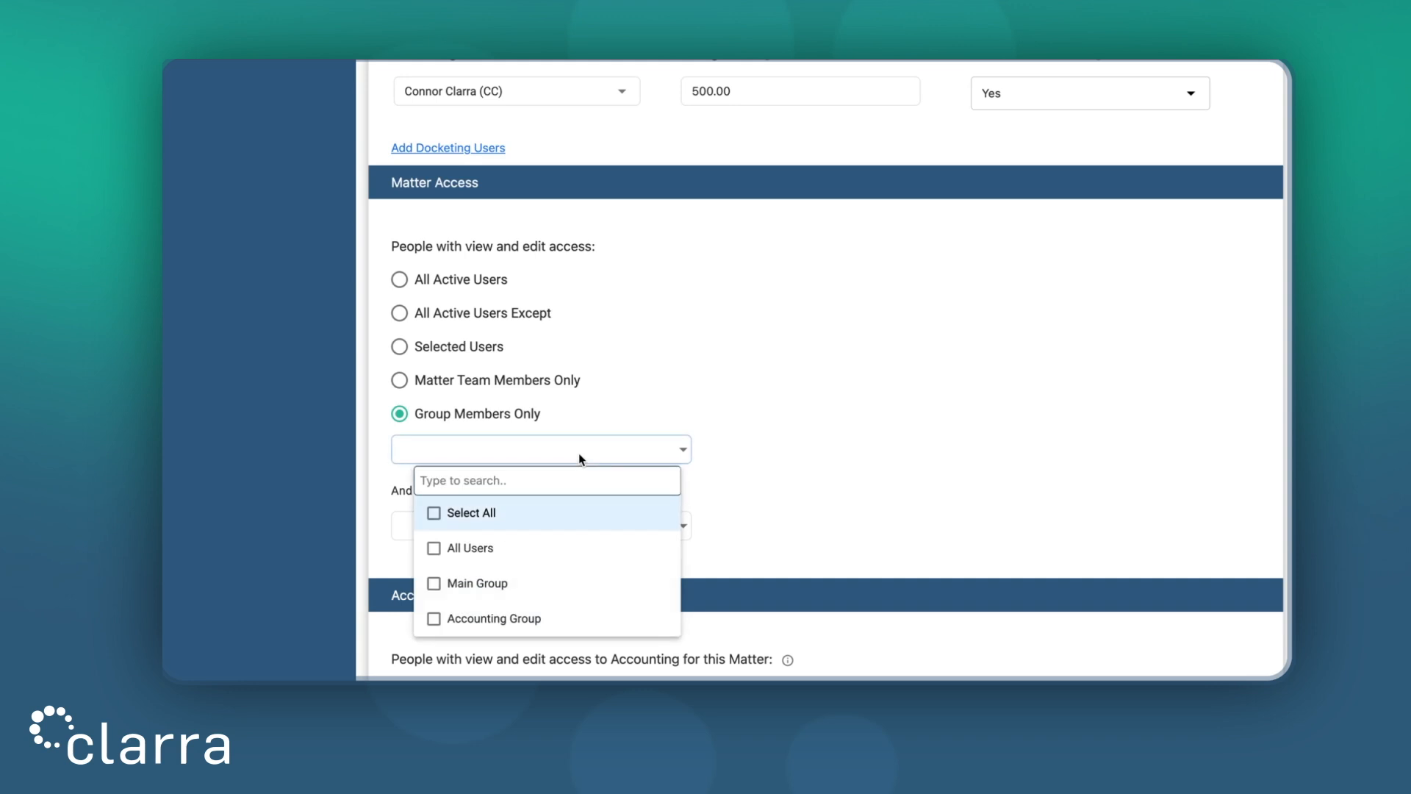
pyautogui.click(814, 482)
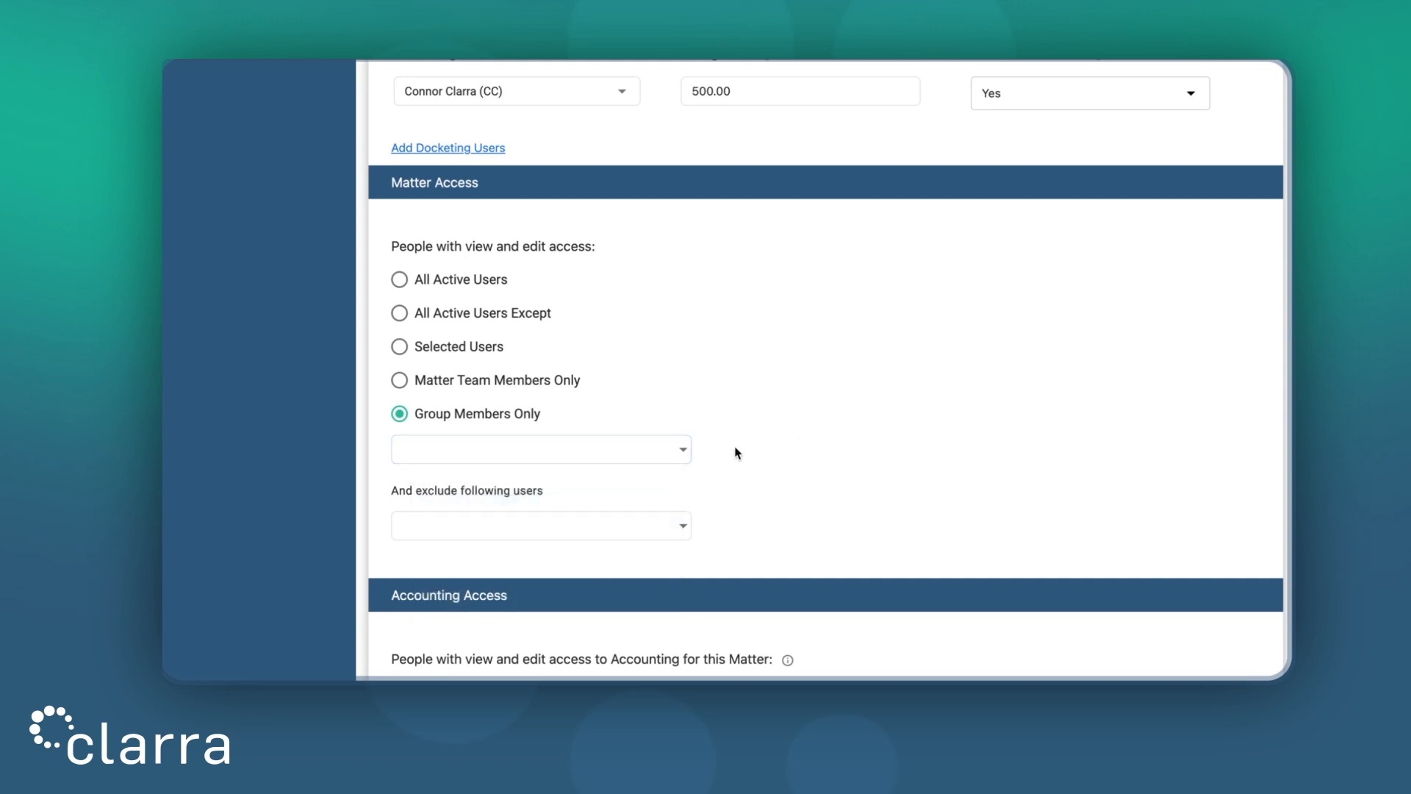
pyautogui.click(493, 284)
pyautogui.scroll(-5, 729, 358)
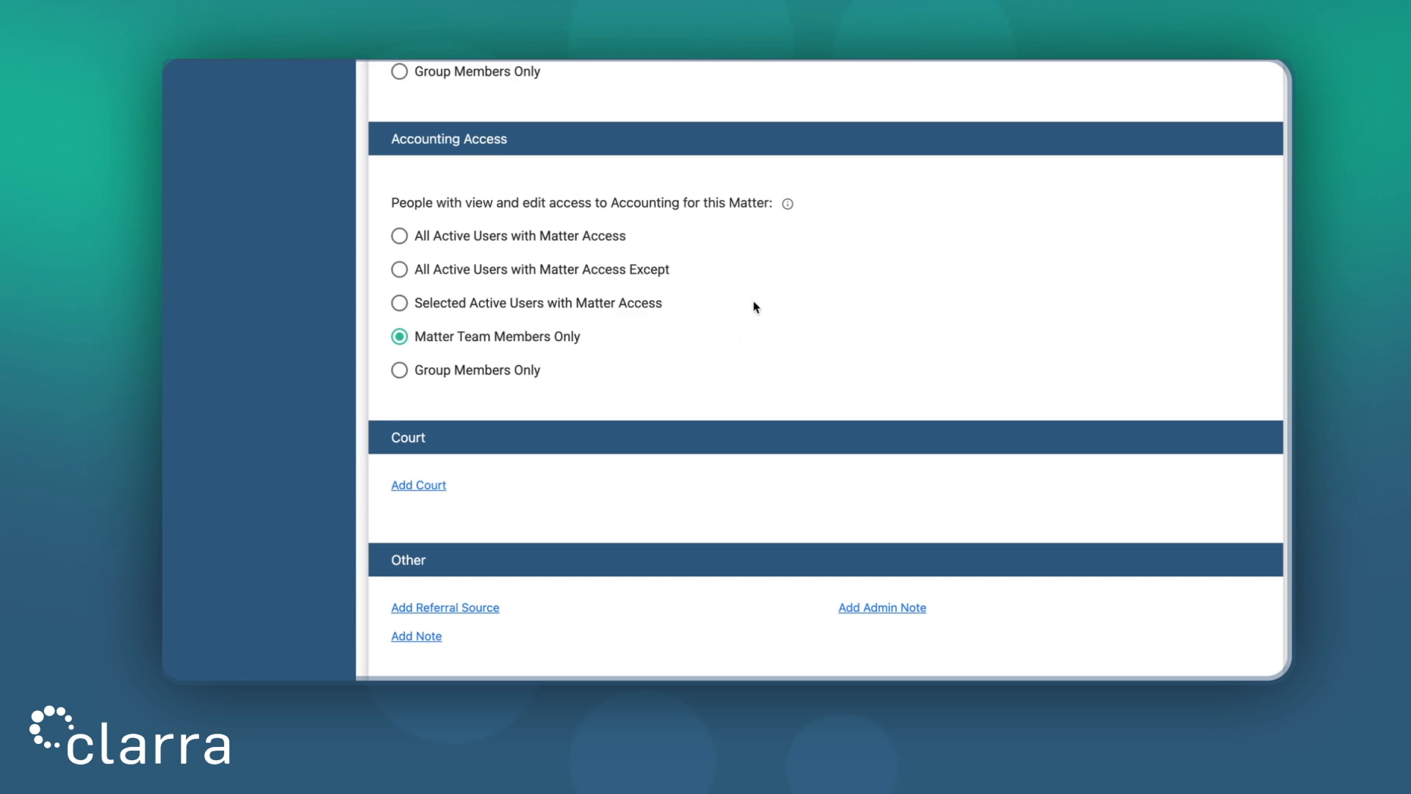
pyautogui.moveTo(788, 207)
pyautogui.scroll(-3, 669, 227)
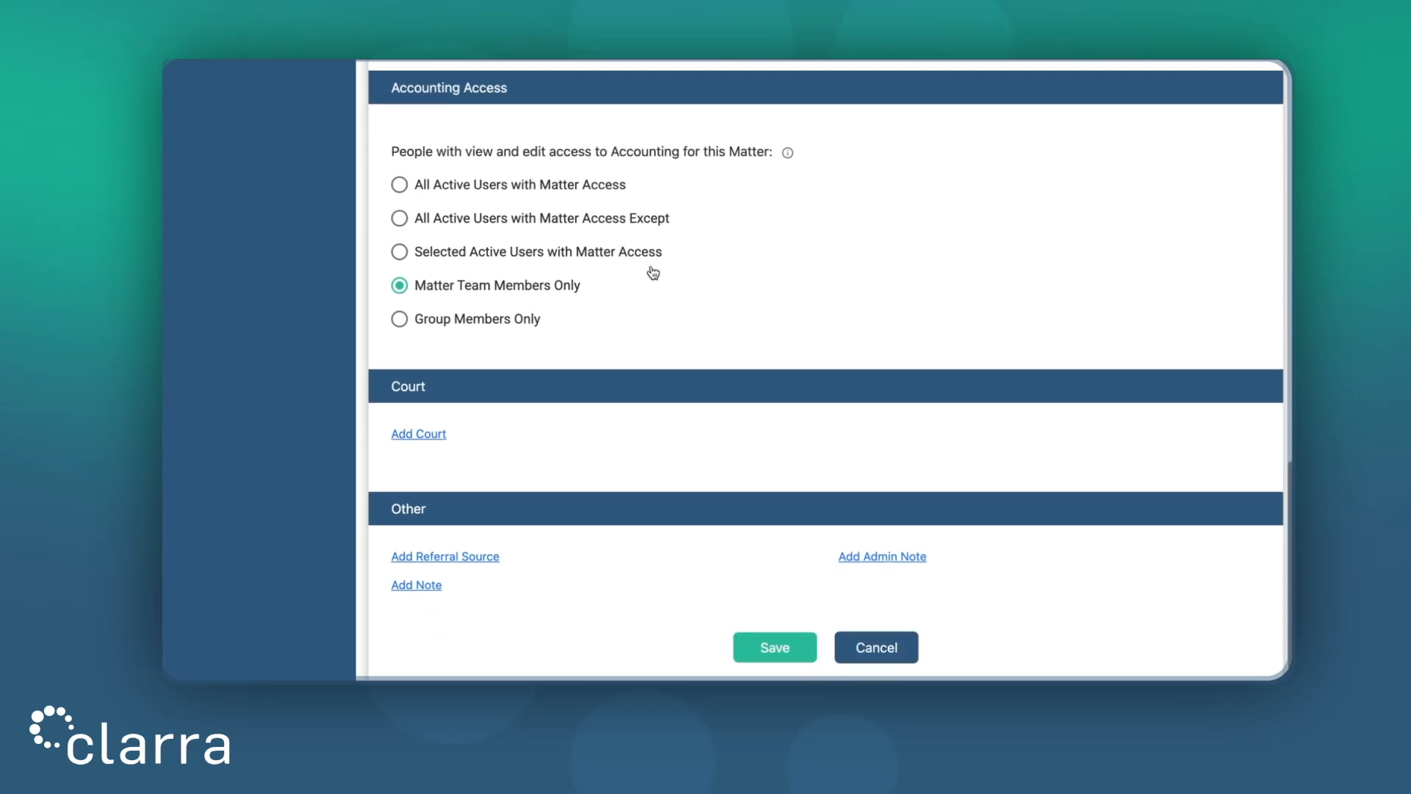
pyautogui.click(431, 375)
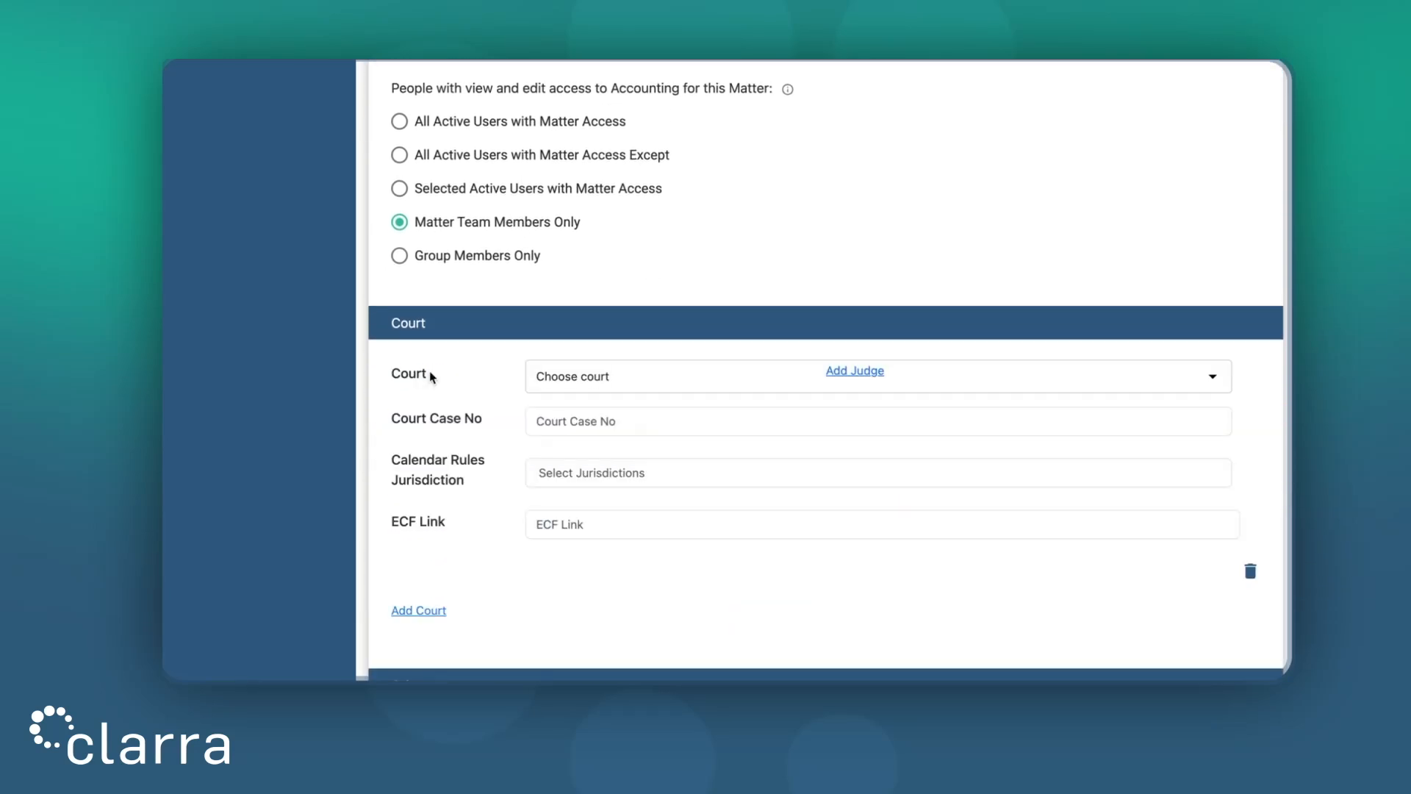
pyautogui.scroll(-1, 641, 335)
pyautogui.click(659, 298)
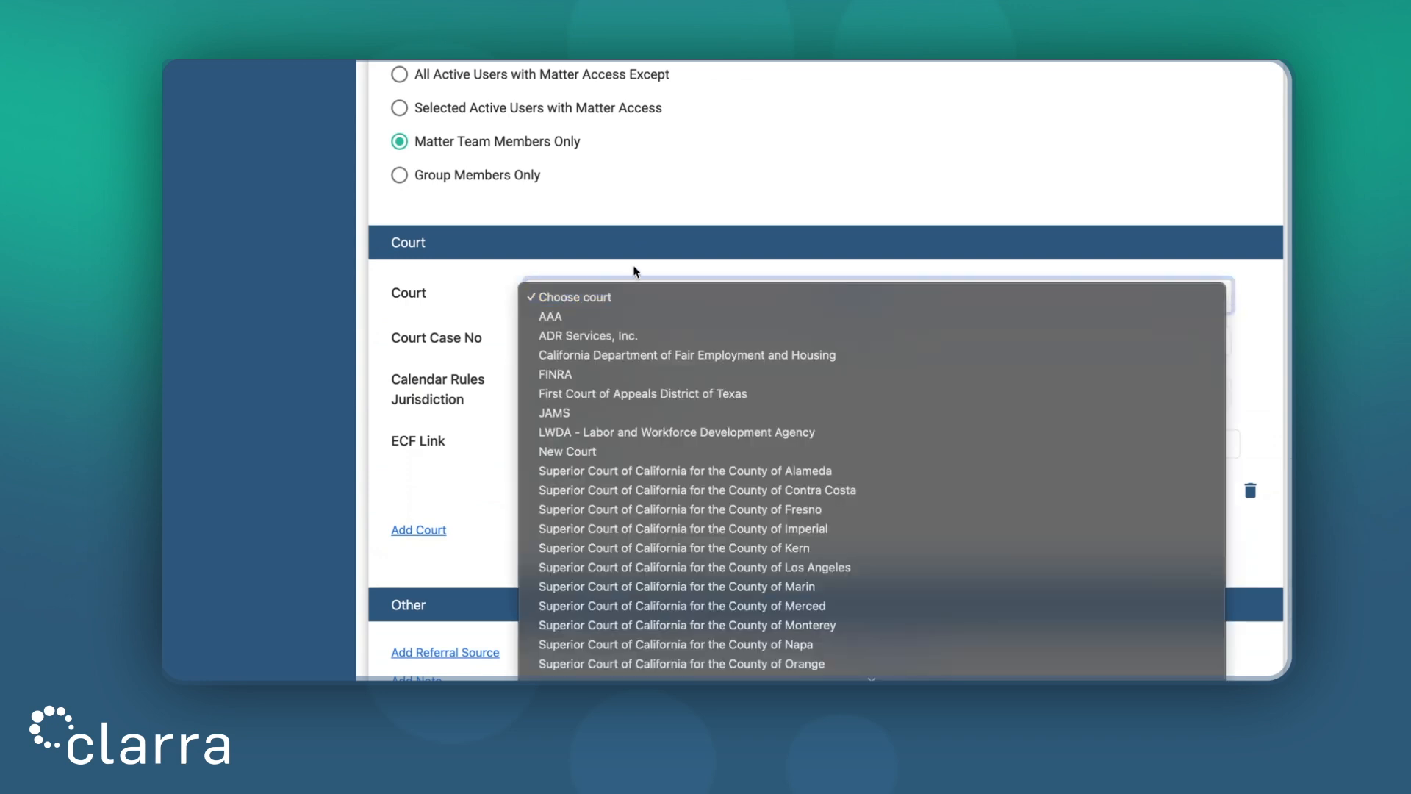
pyautogui.click(611, 262)
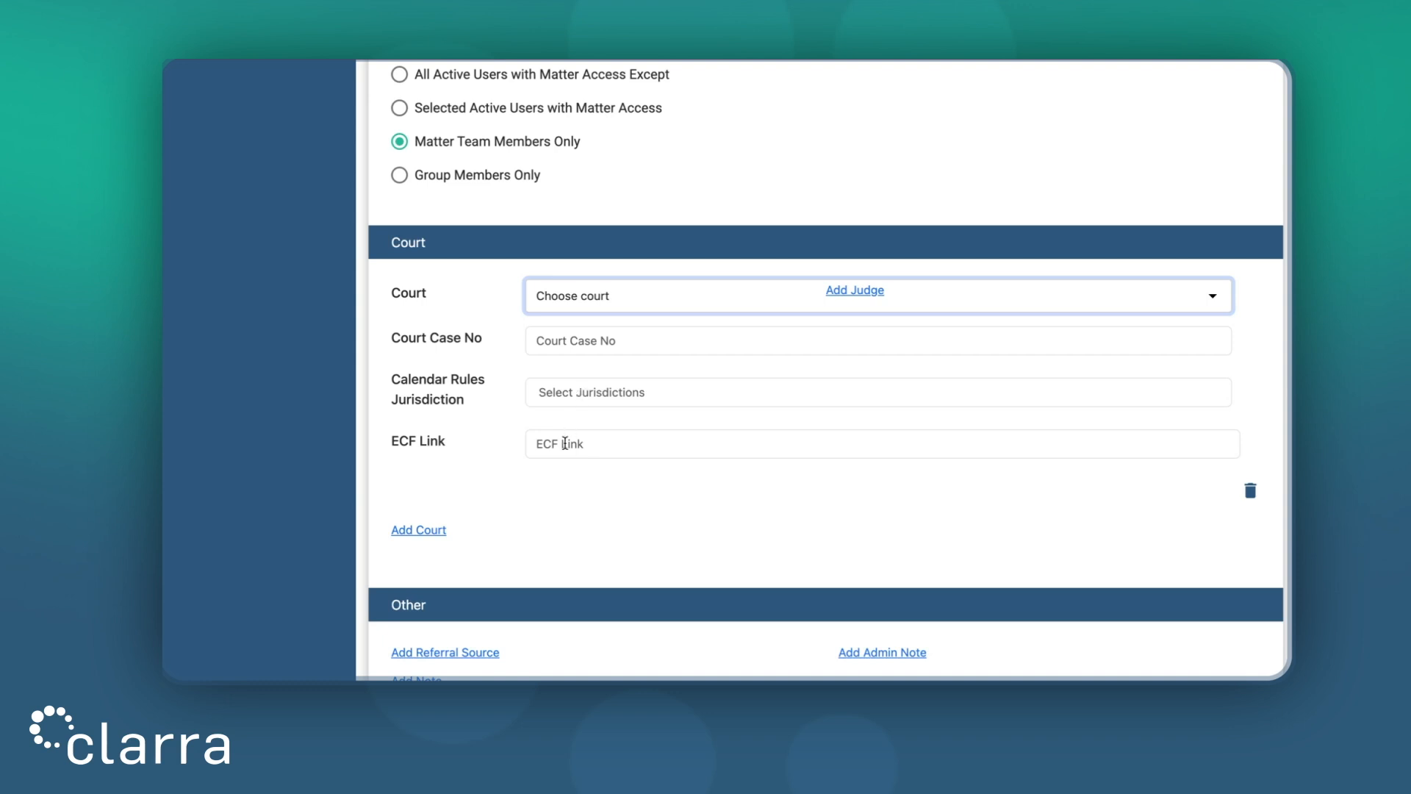
pyautogui.click(874, 292)
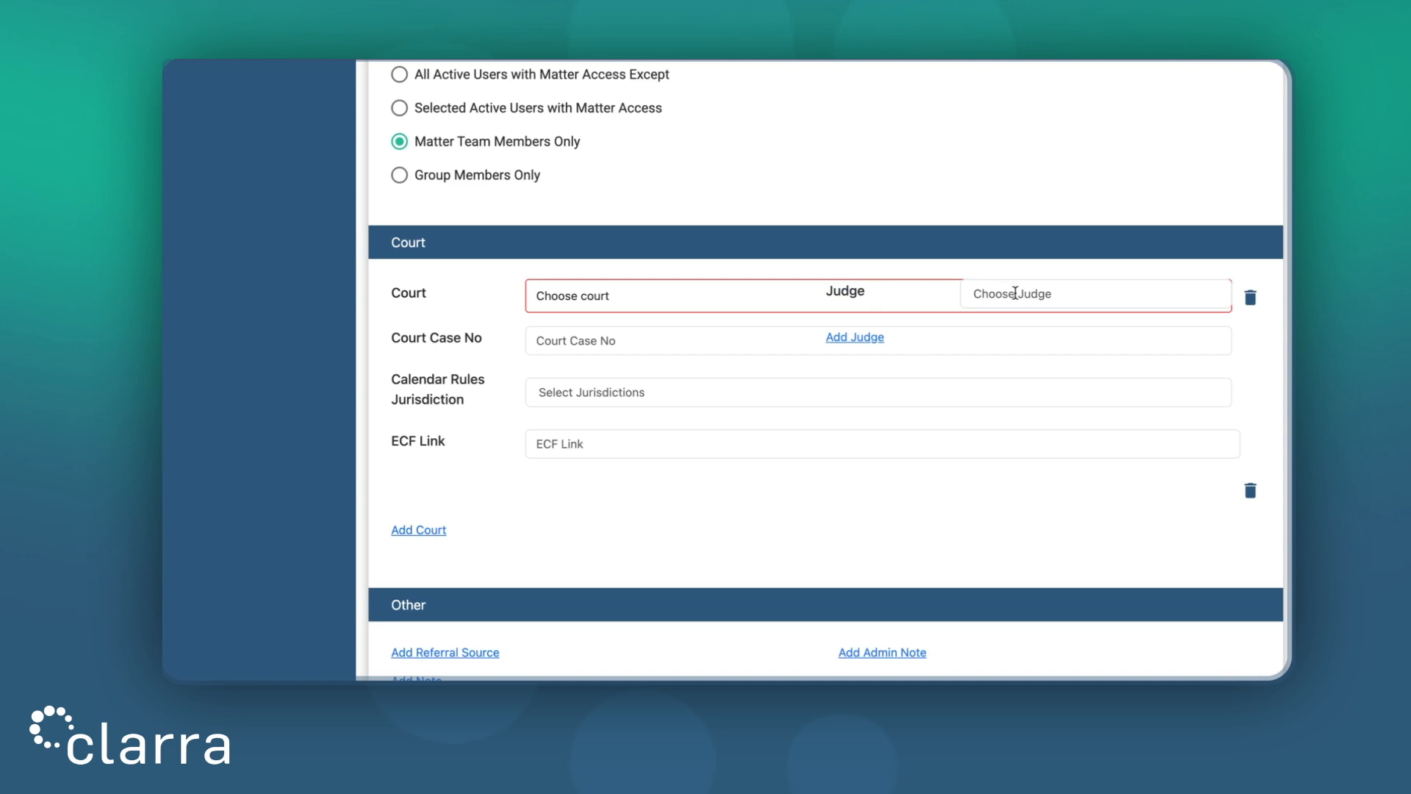
pyautogui.click(1250, 297)
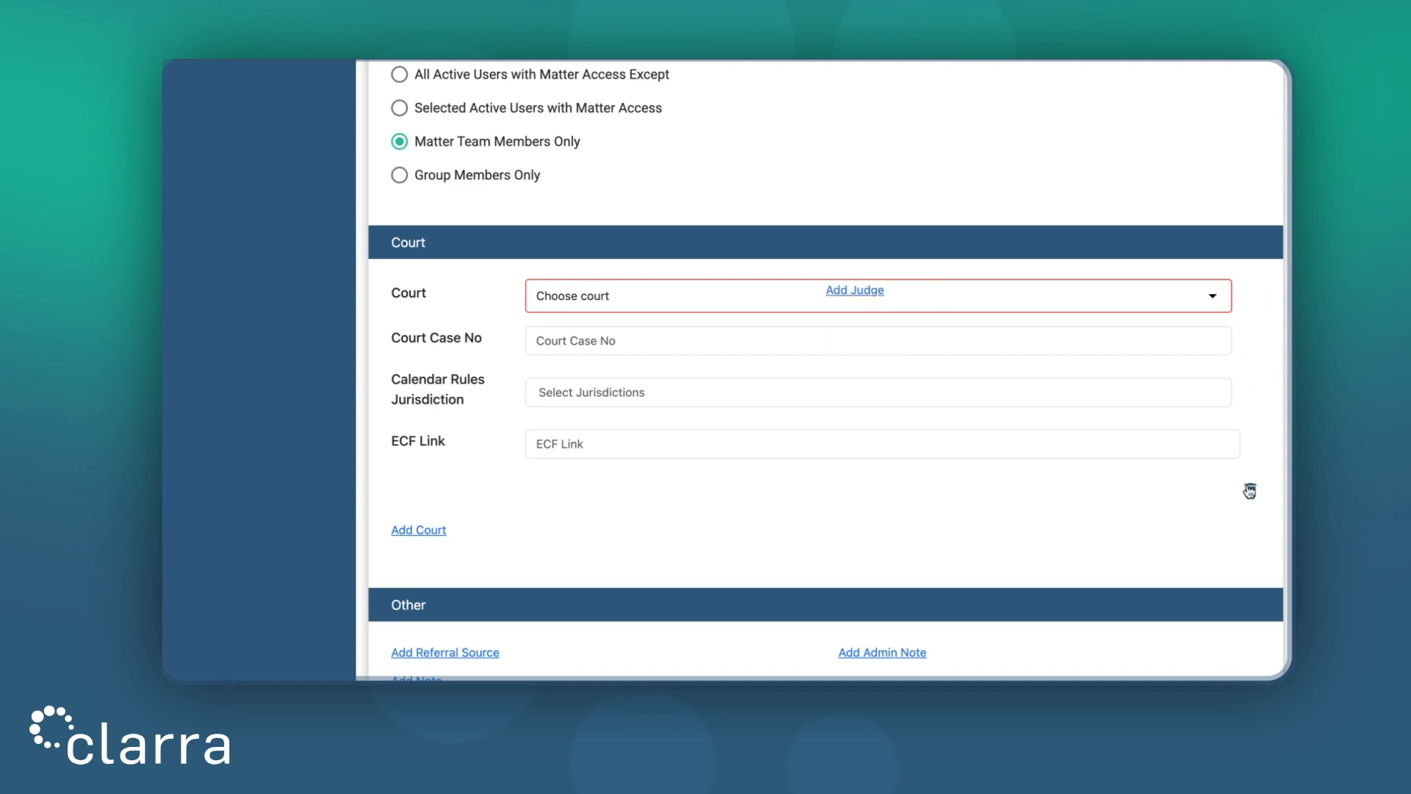
pyautogui.click(1250, 490)
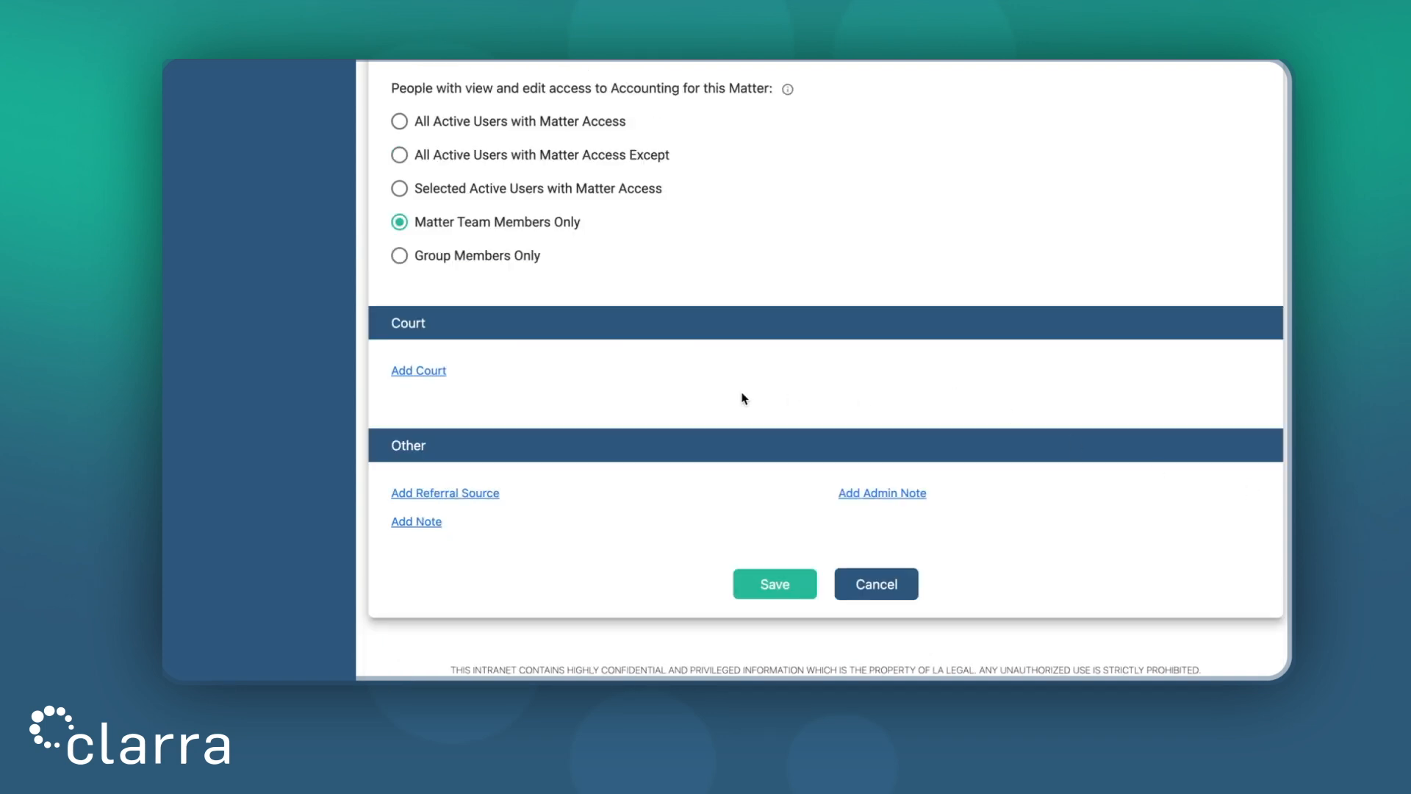
# Add blank Referral Source, Note and Admin Note entries to the Other section
pyautogui.click(474, 497)
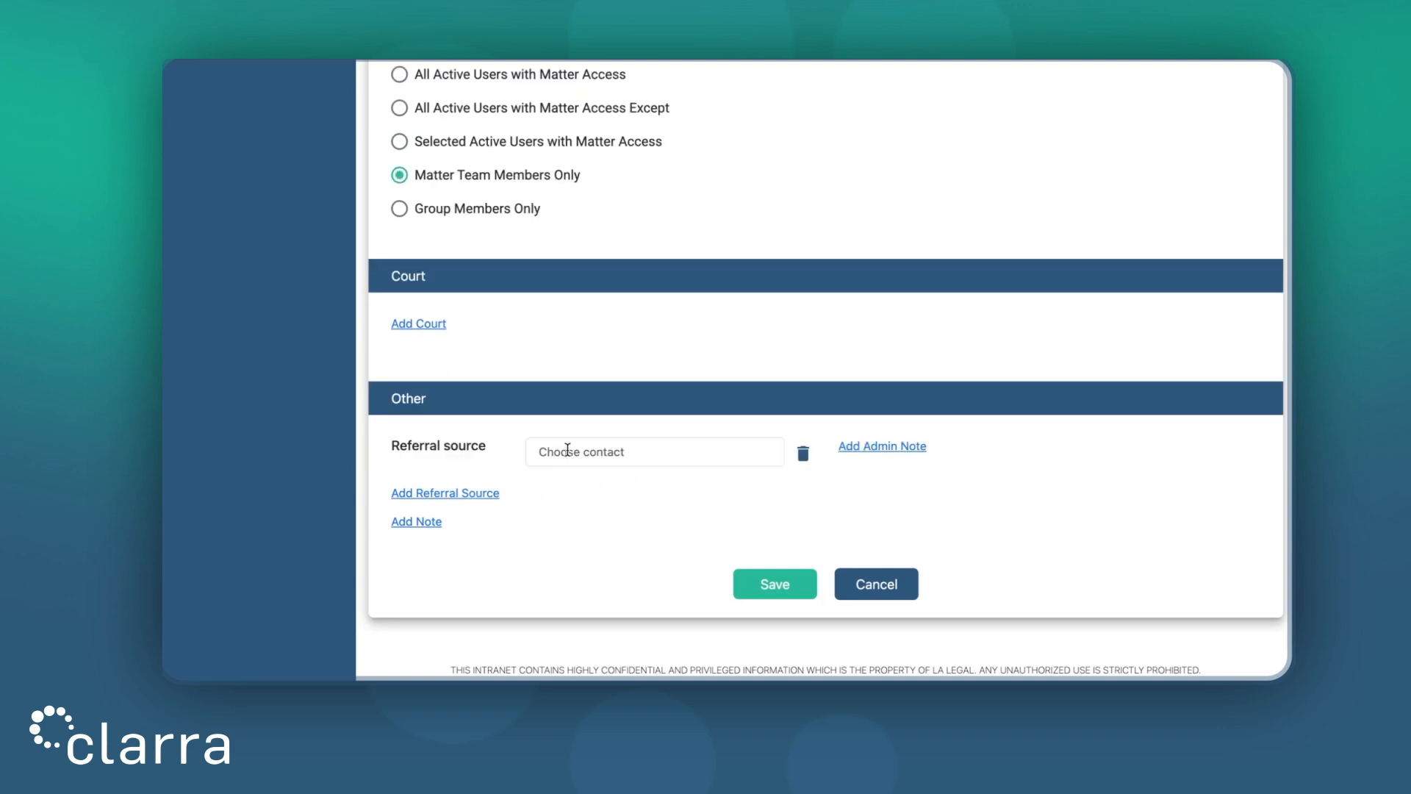
pyautogui.click(416, 522)
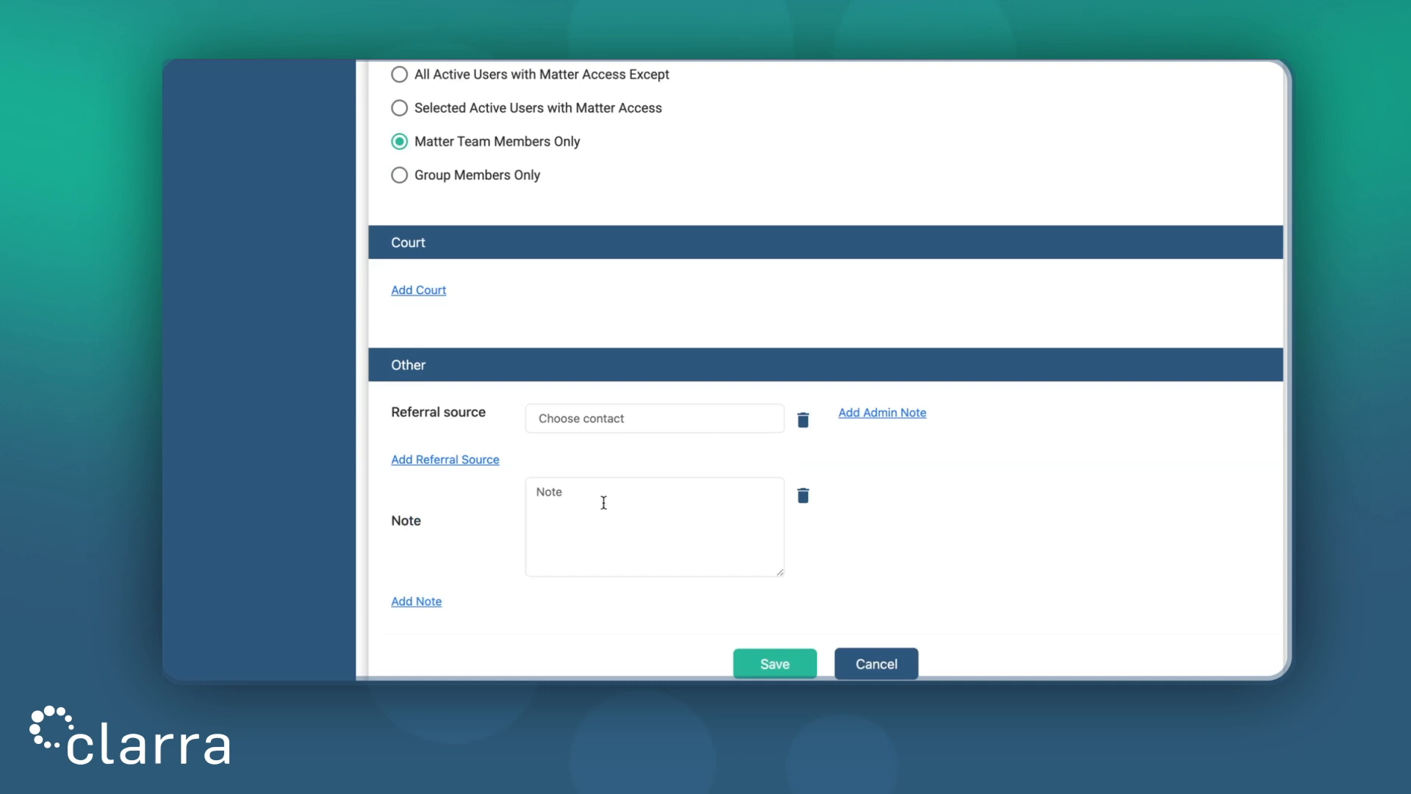
pyautogui.click(871, 416)
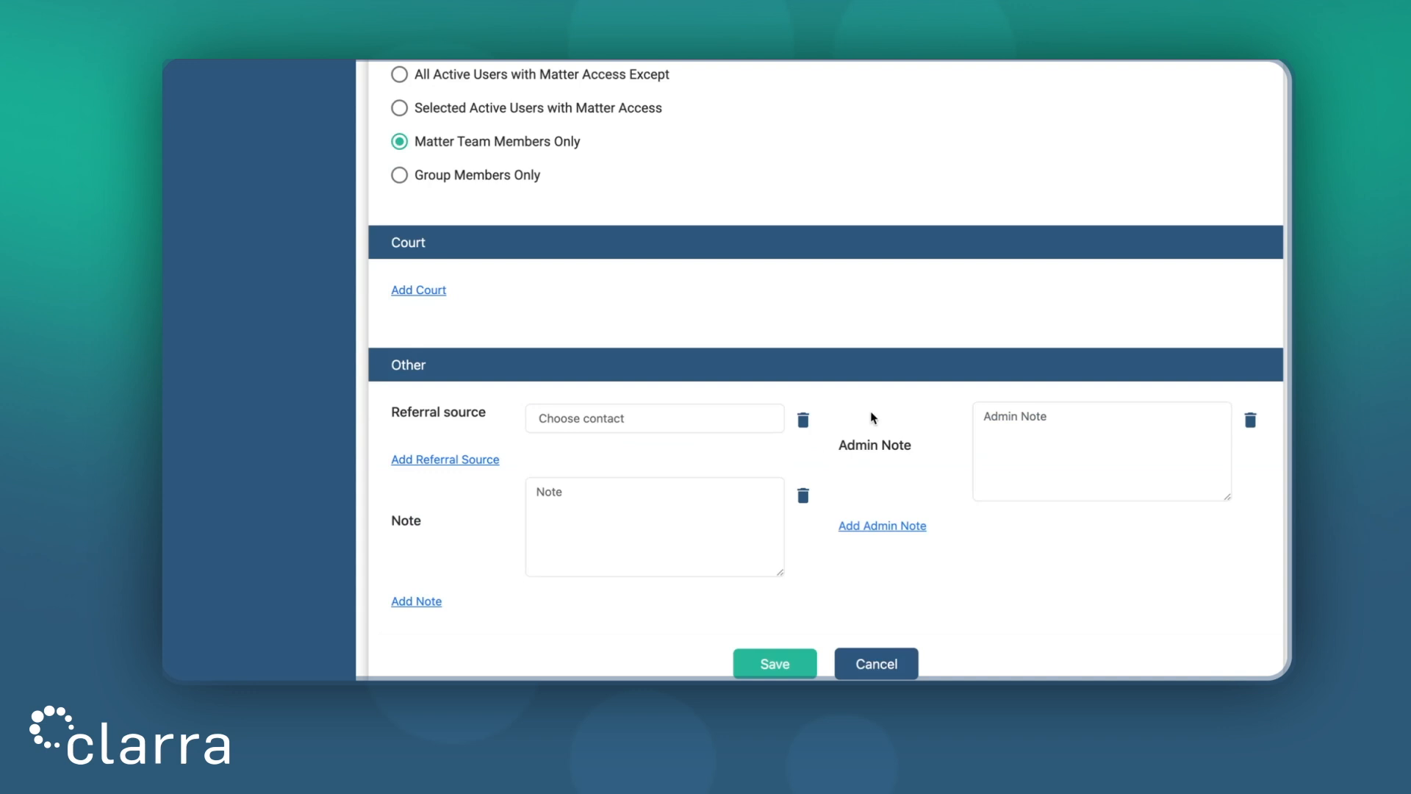
# Delete the Referral source, Note and Admin Note rows and save the Aaron Case matter
pyautogui.click(804, 421)
pyautogui.click(802, 461)
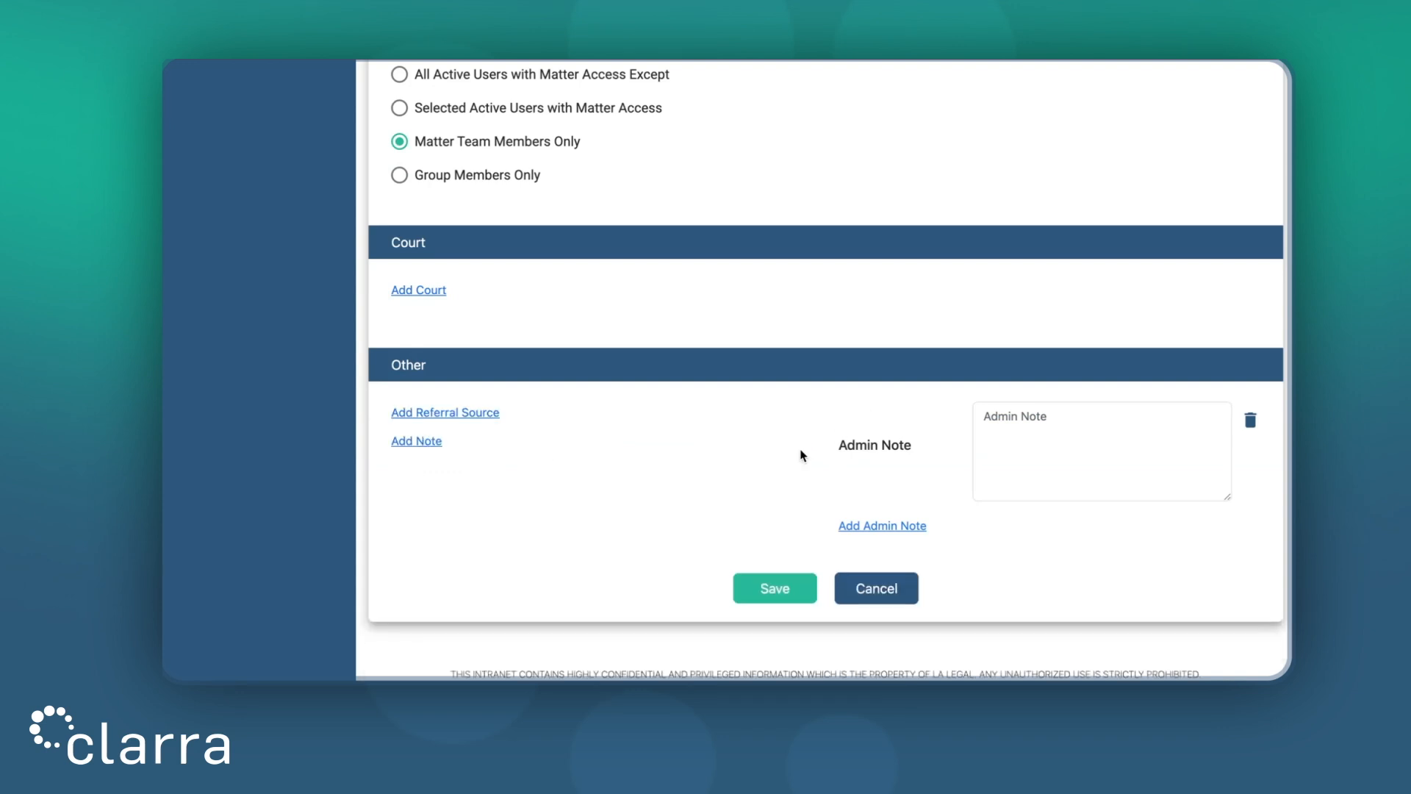
pyautogui.click(1257, 431)
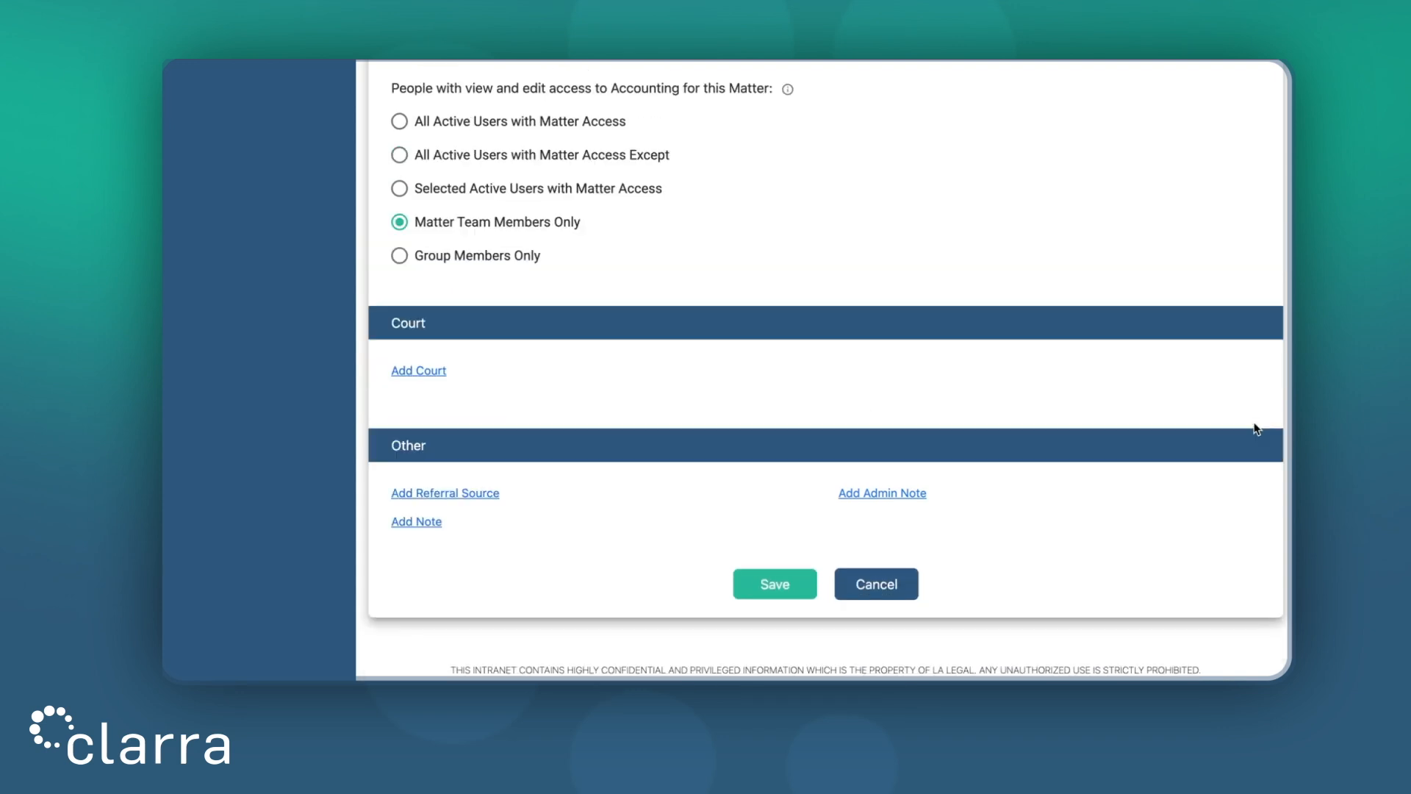
pyautogui.click(778, 585)
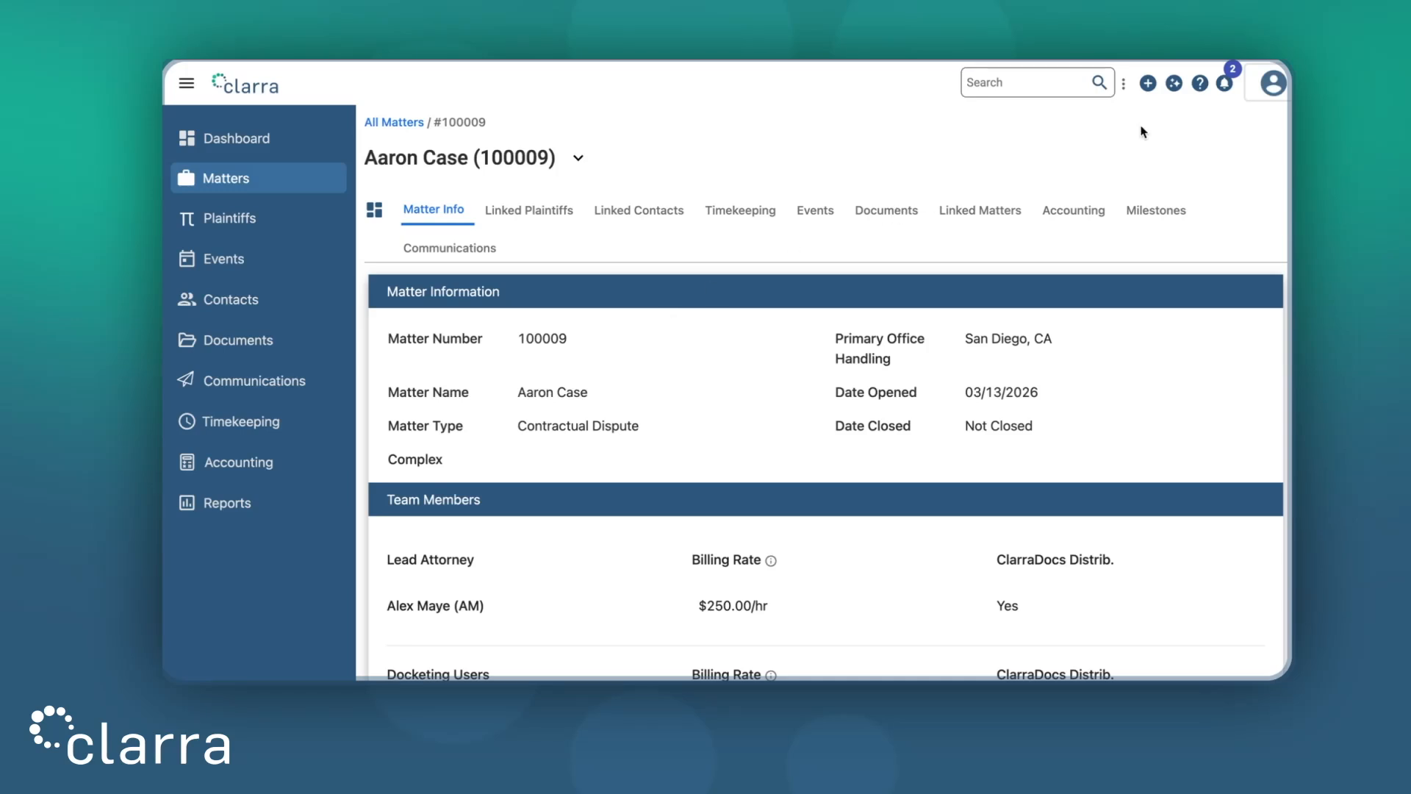
pyautogui.click(1148, 83)
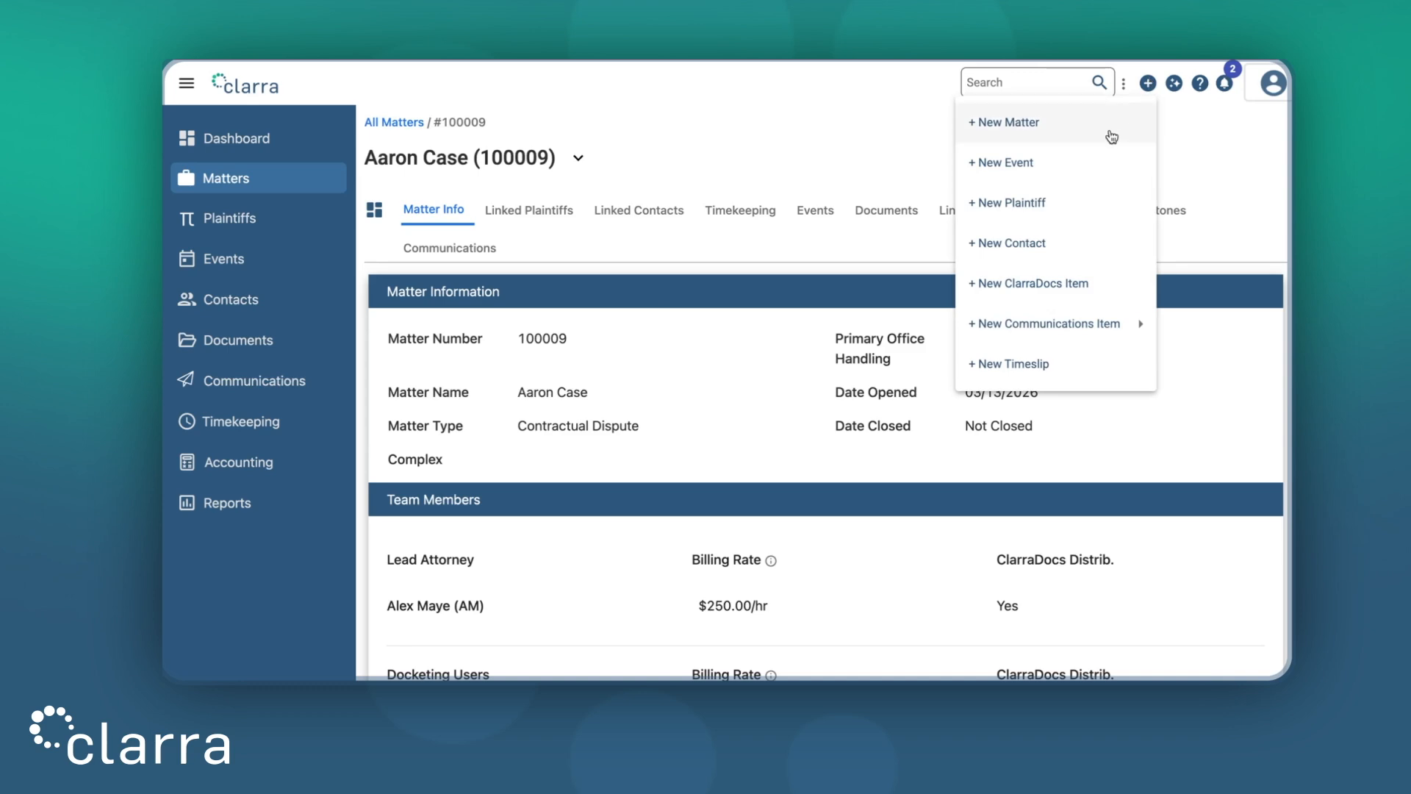
# Go through Events and Matters to reach Aaron Case's Events tab, which lists no events
pyautogui.click(1100, 161)
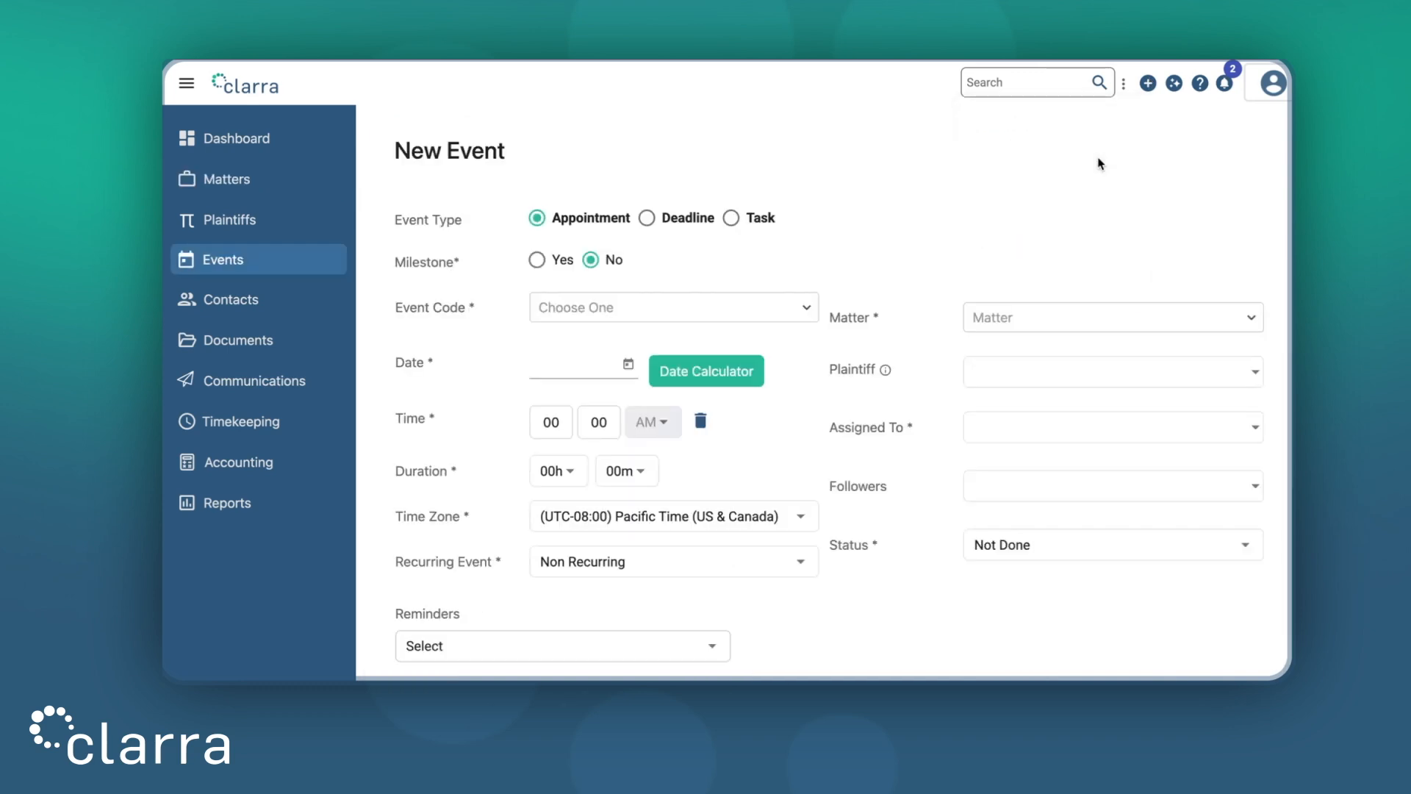
pyautogui.click(293, 263)
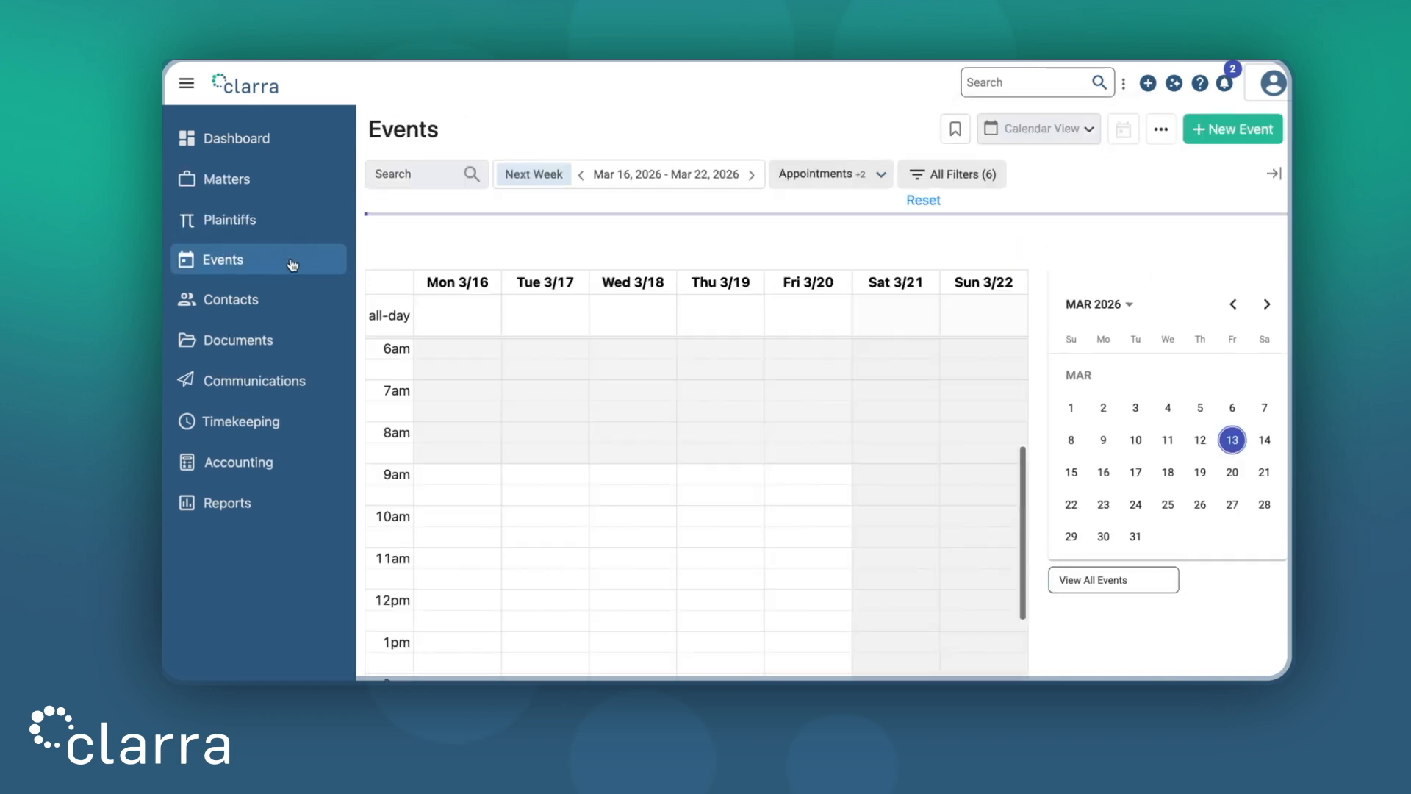
pyautogui.click(1229, 133)
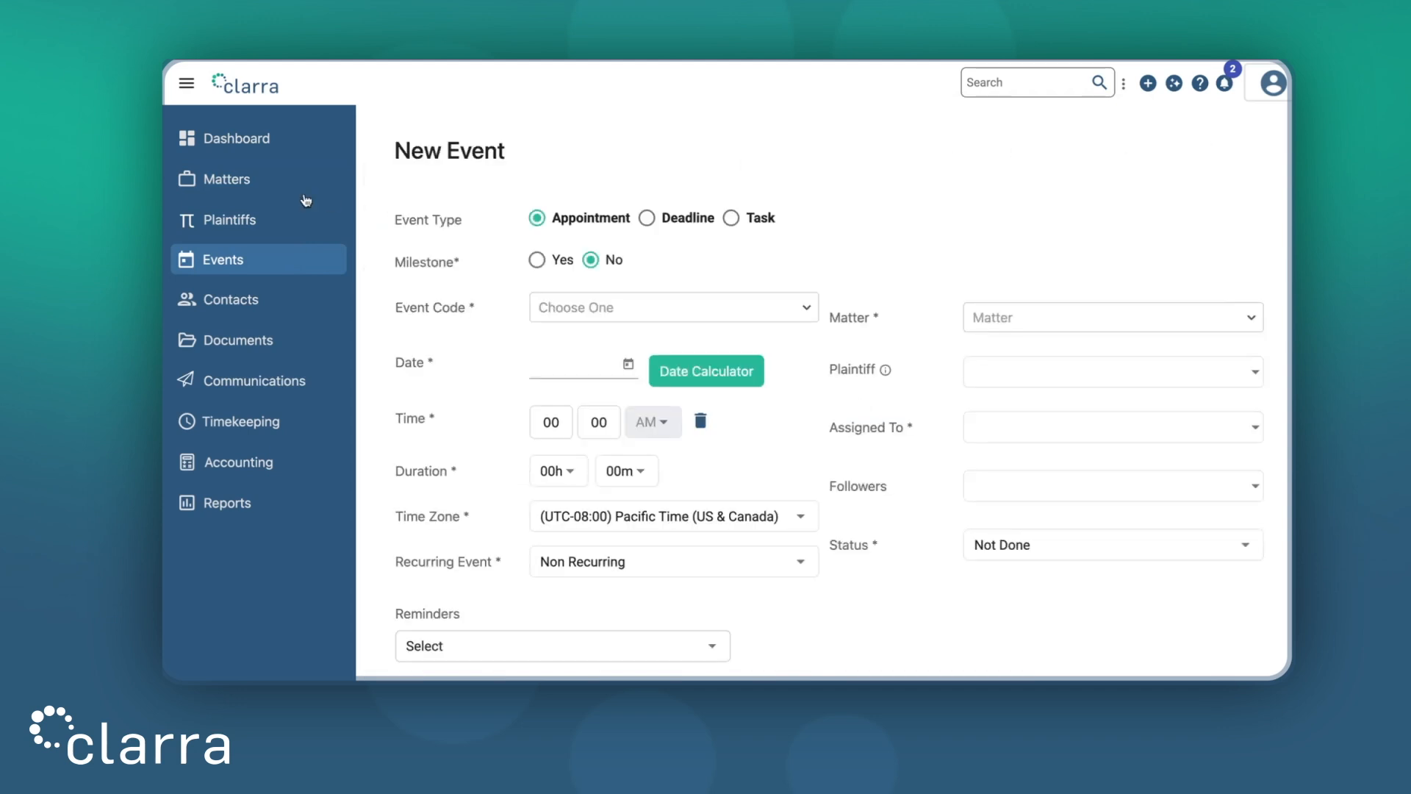
pyautogui.click(291, 188)
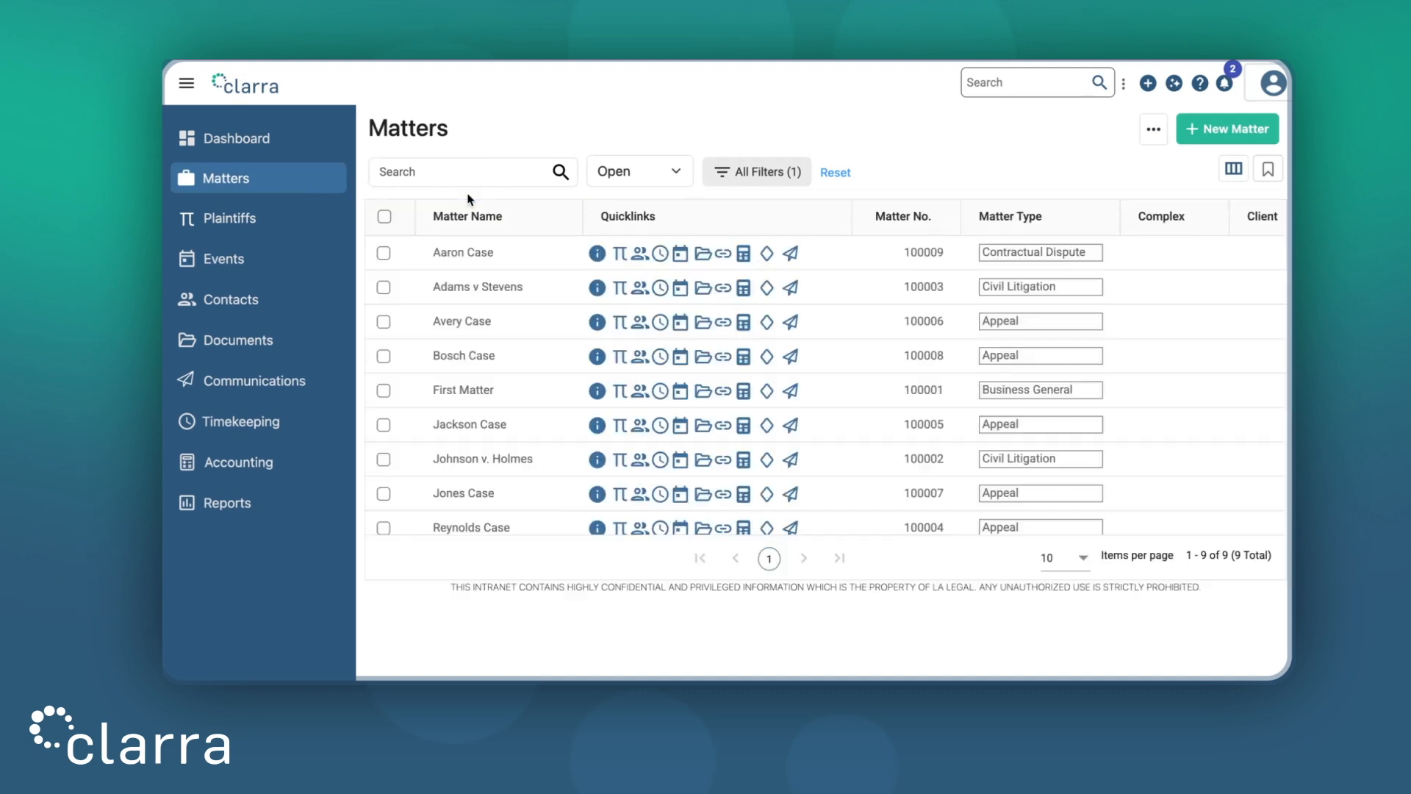
pyautogui.click(680, 254)
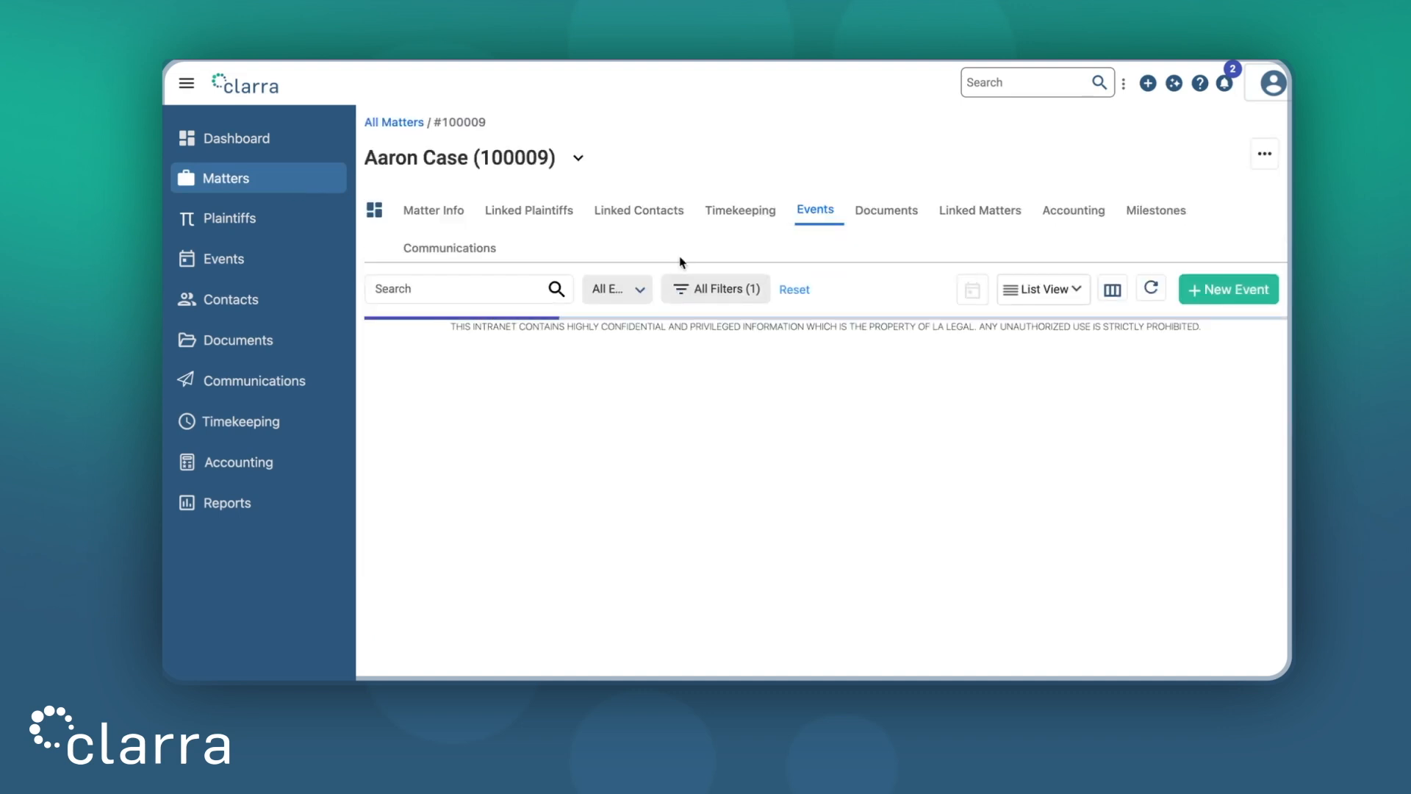
pyautogui.click(1219, 294)
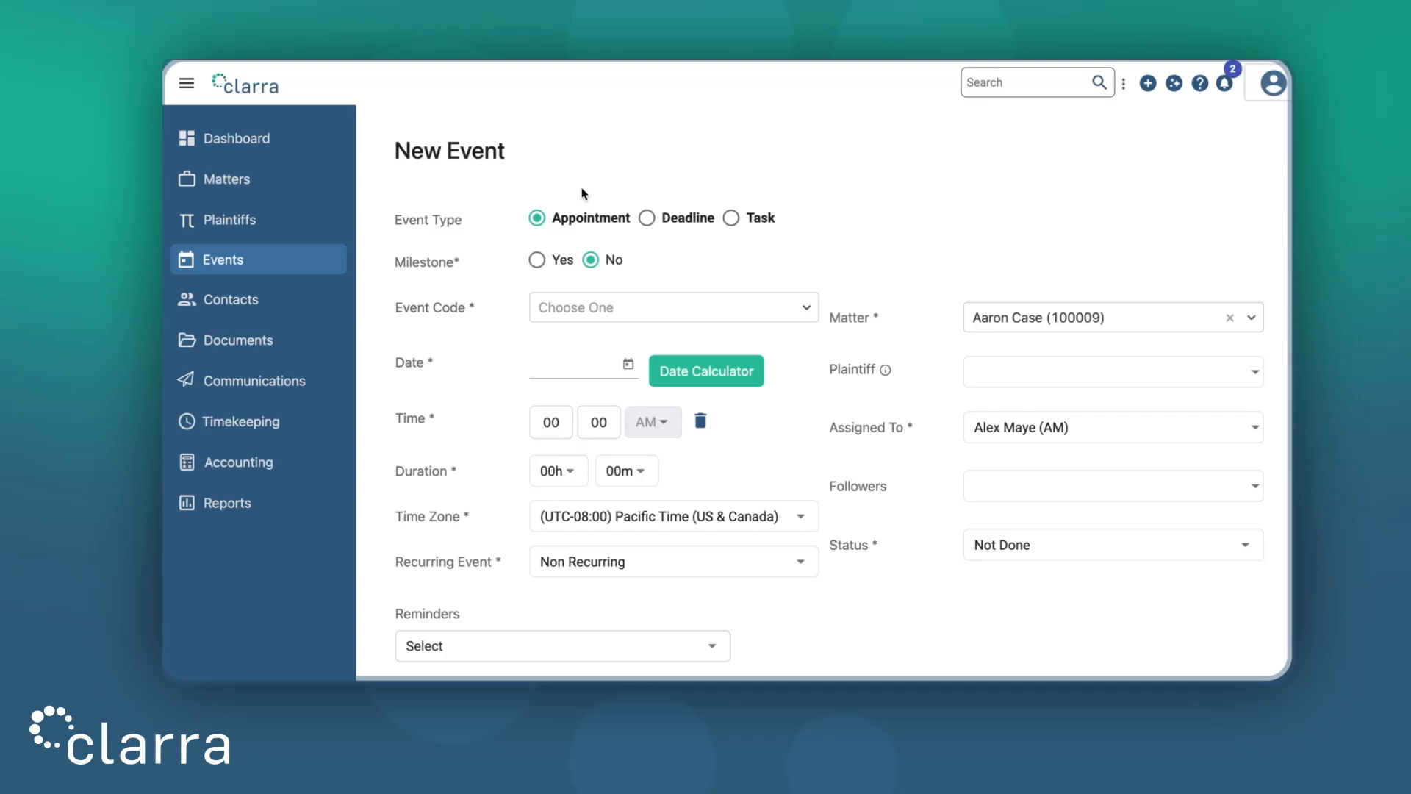
pyautogui.click(647, 218)
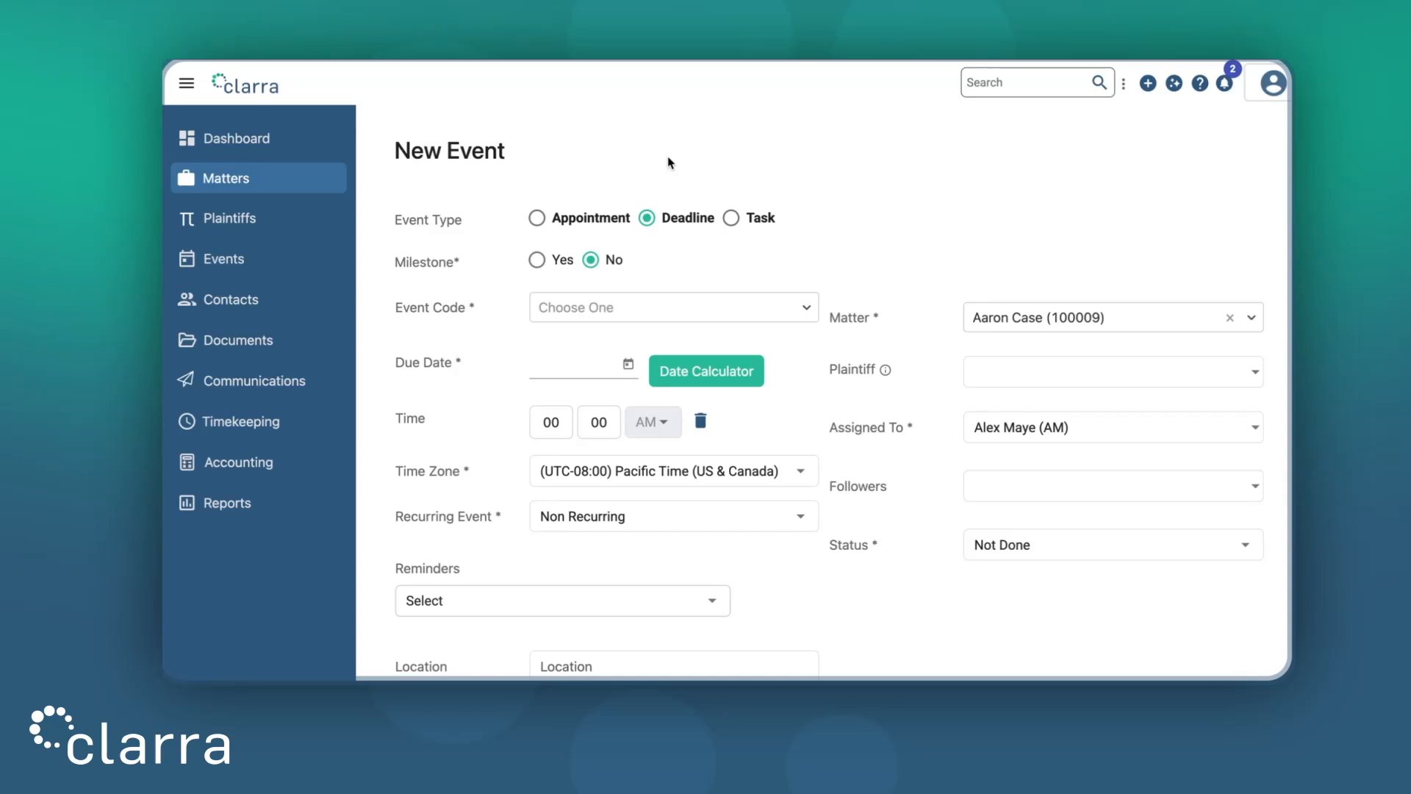
pyautogui.click(732, 217)
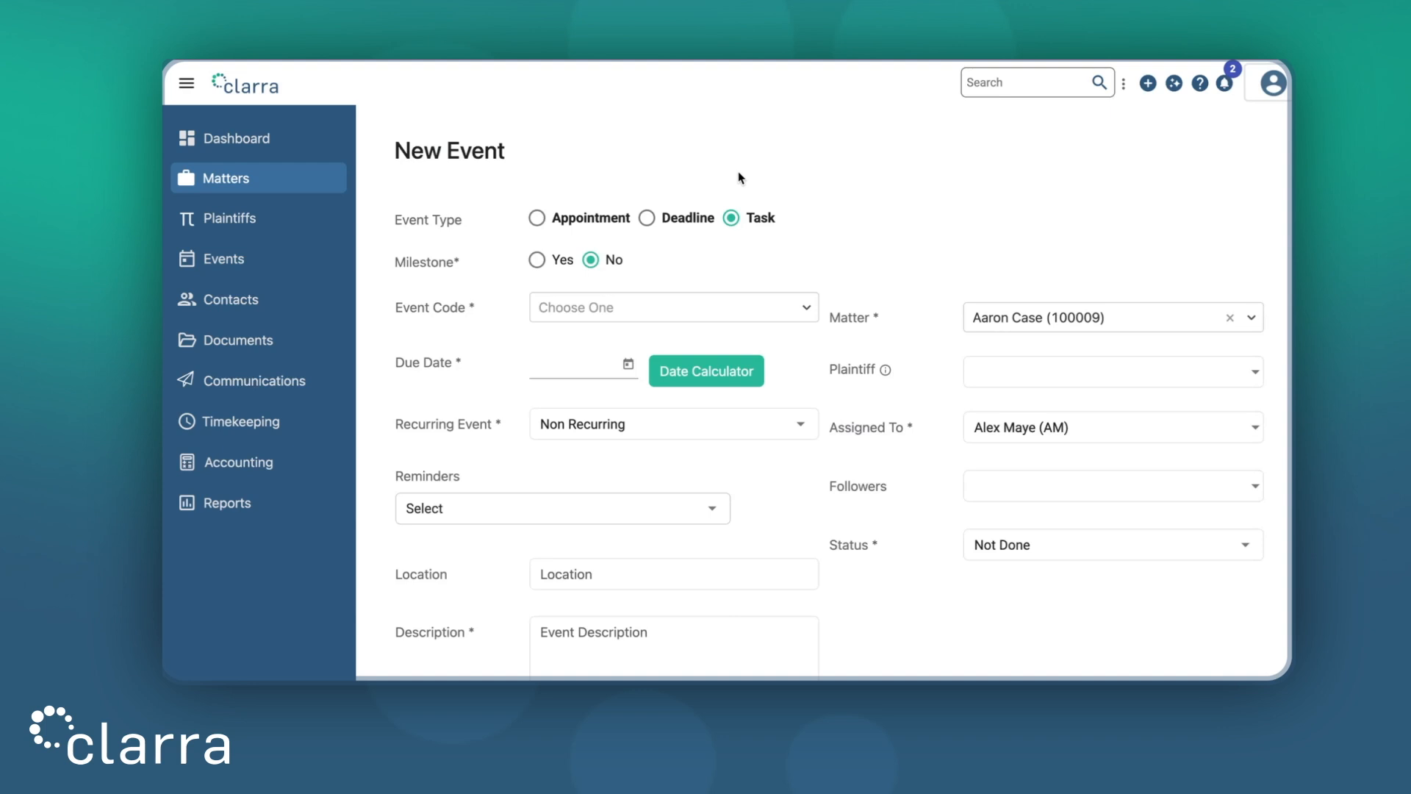
pyautogui.click(585, 214)
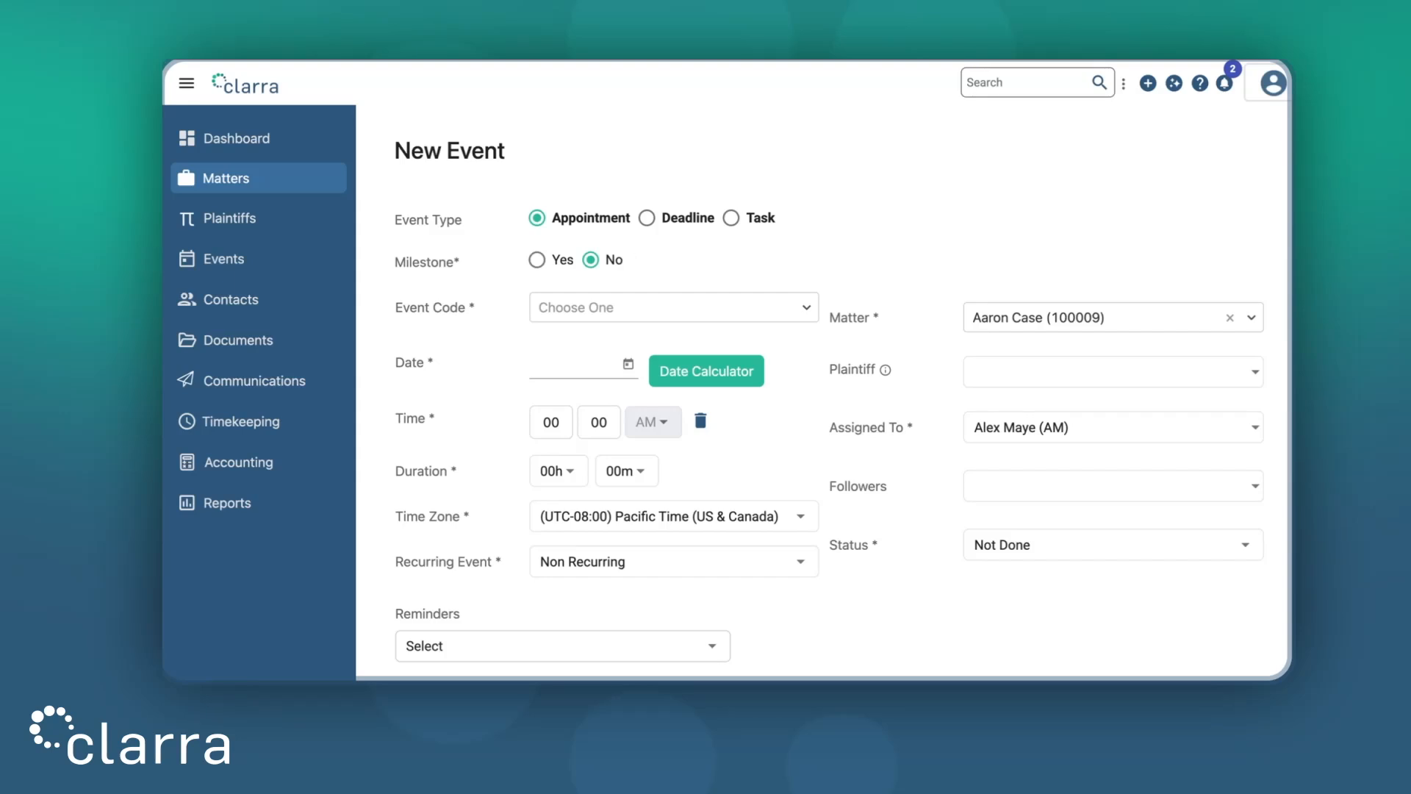
pyautogui.click(700, 315)
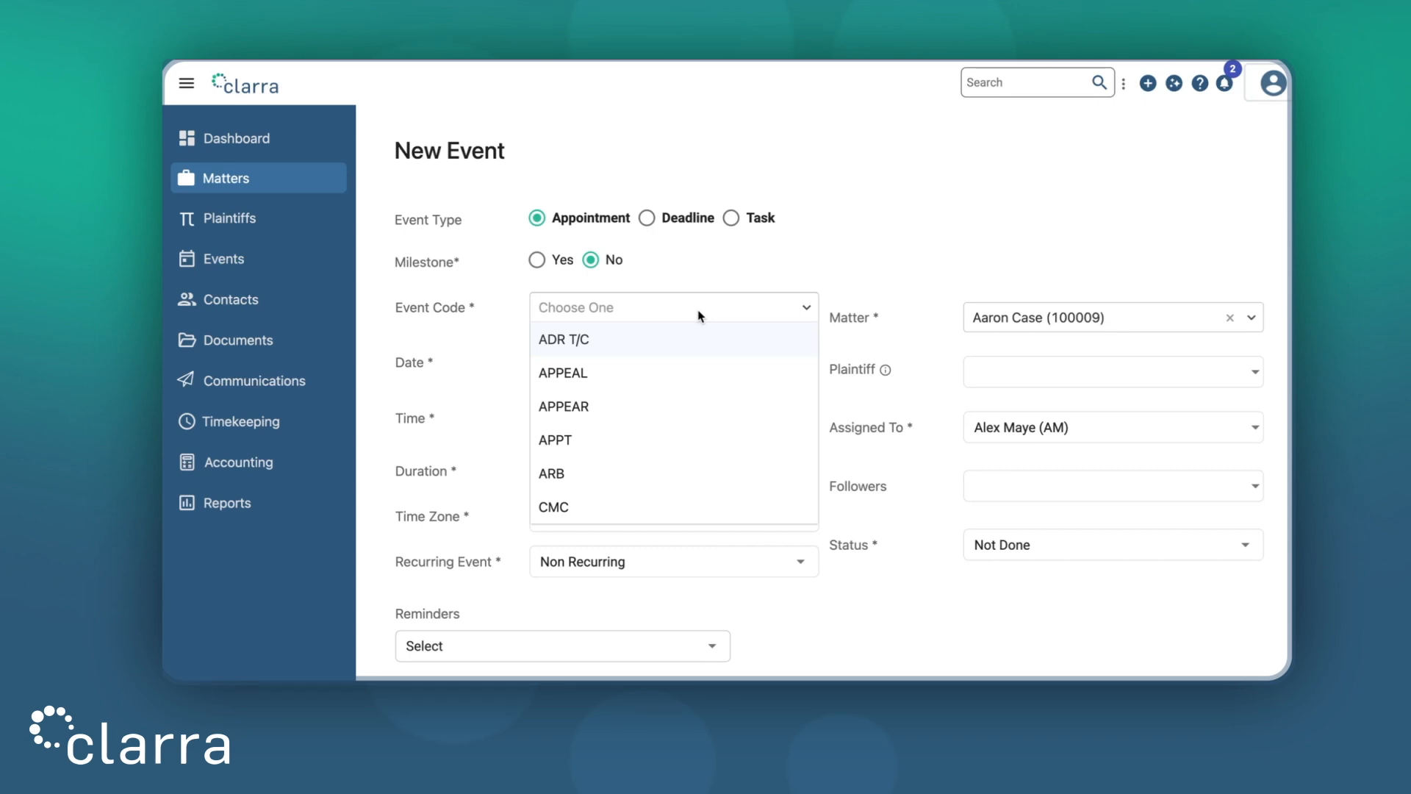
# Set the event code to SETTLE and the event date to 03/13/2026
pyautogui.write('set')
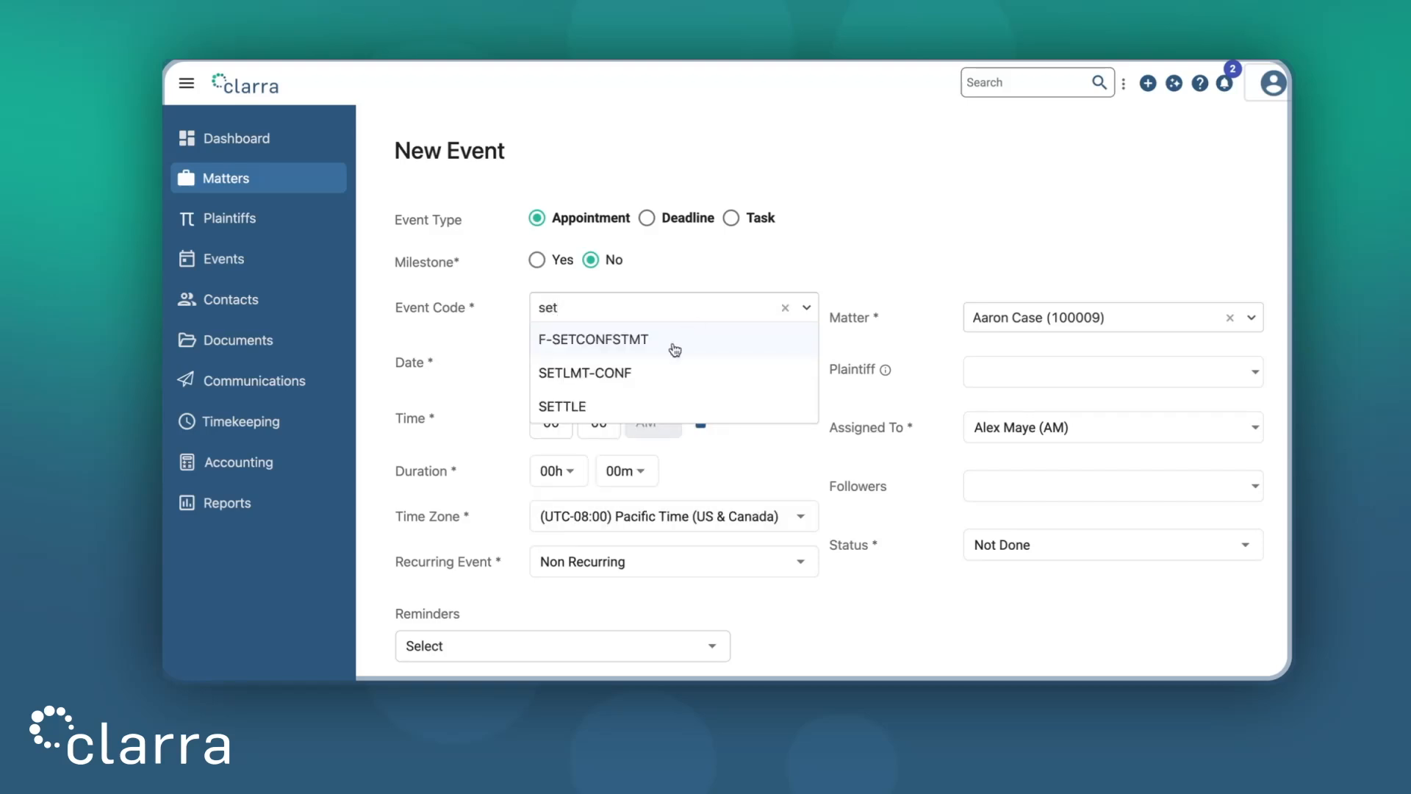
pyautogui.click(624, 405)
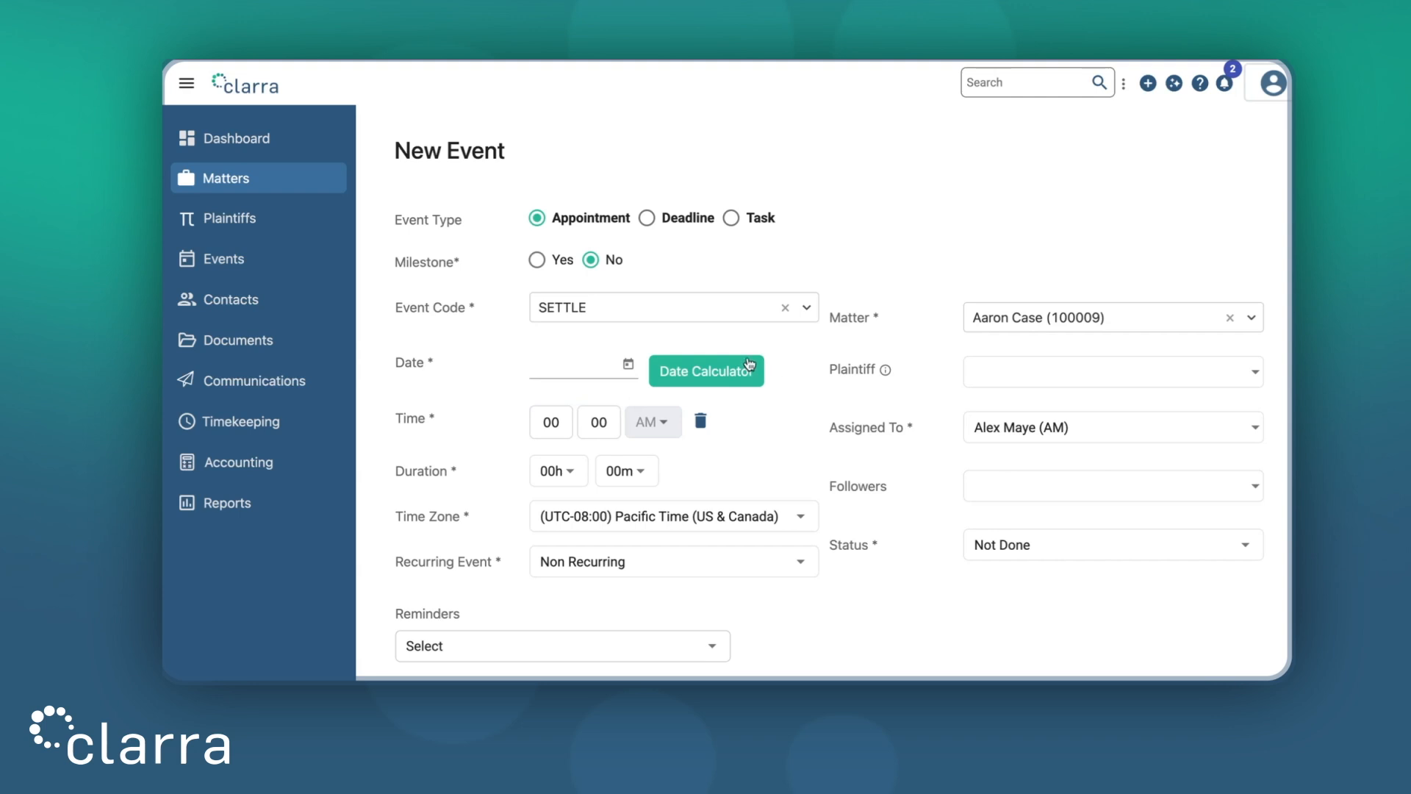
pyautogui.click(628, 365)
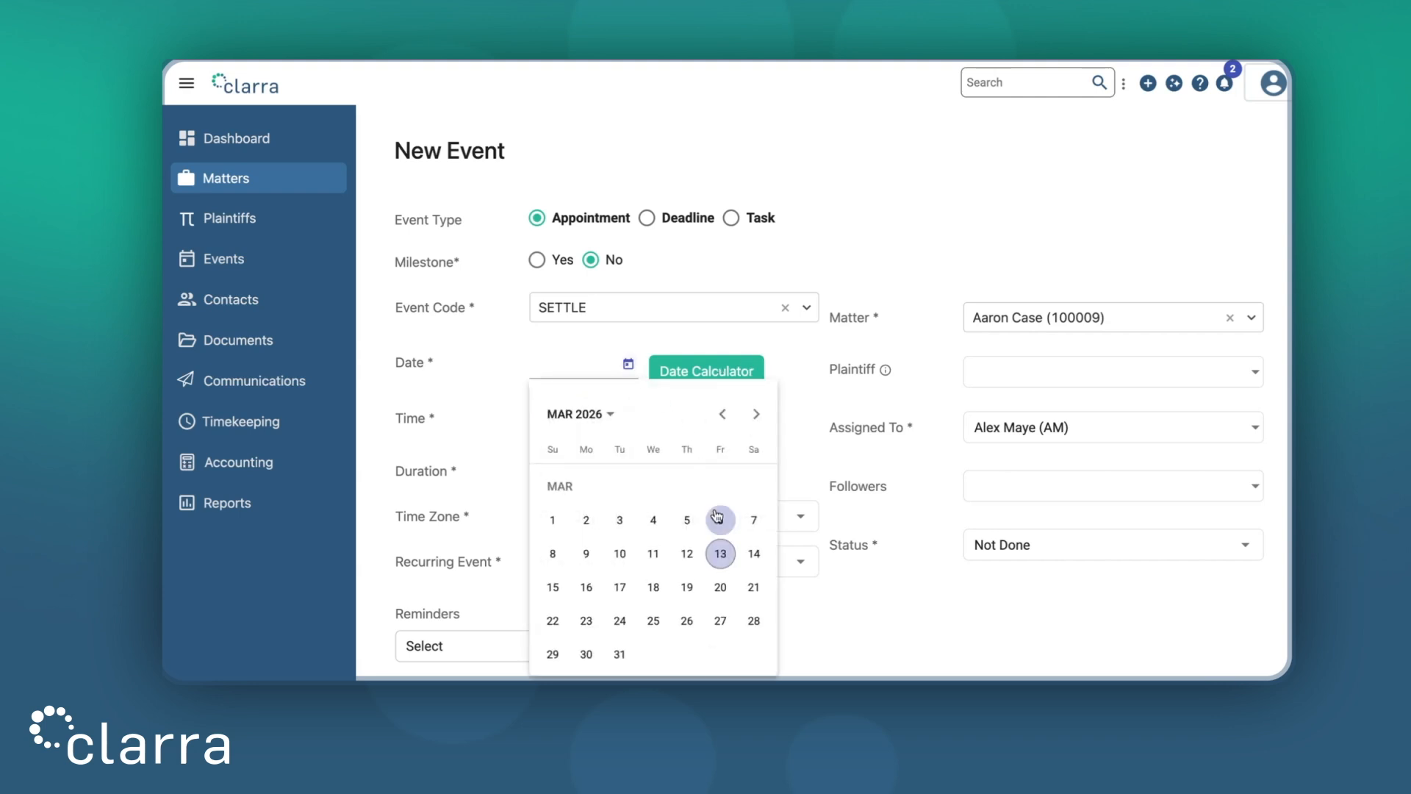
pyautogui.click(720, 554)
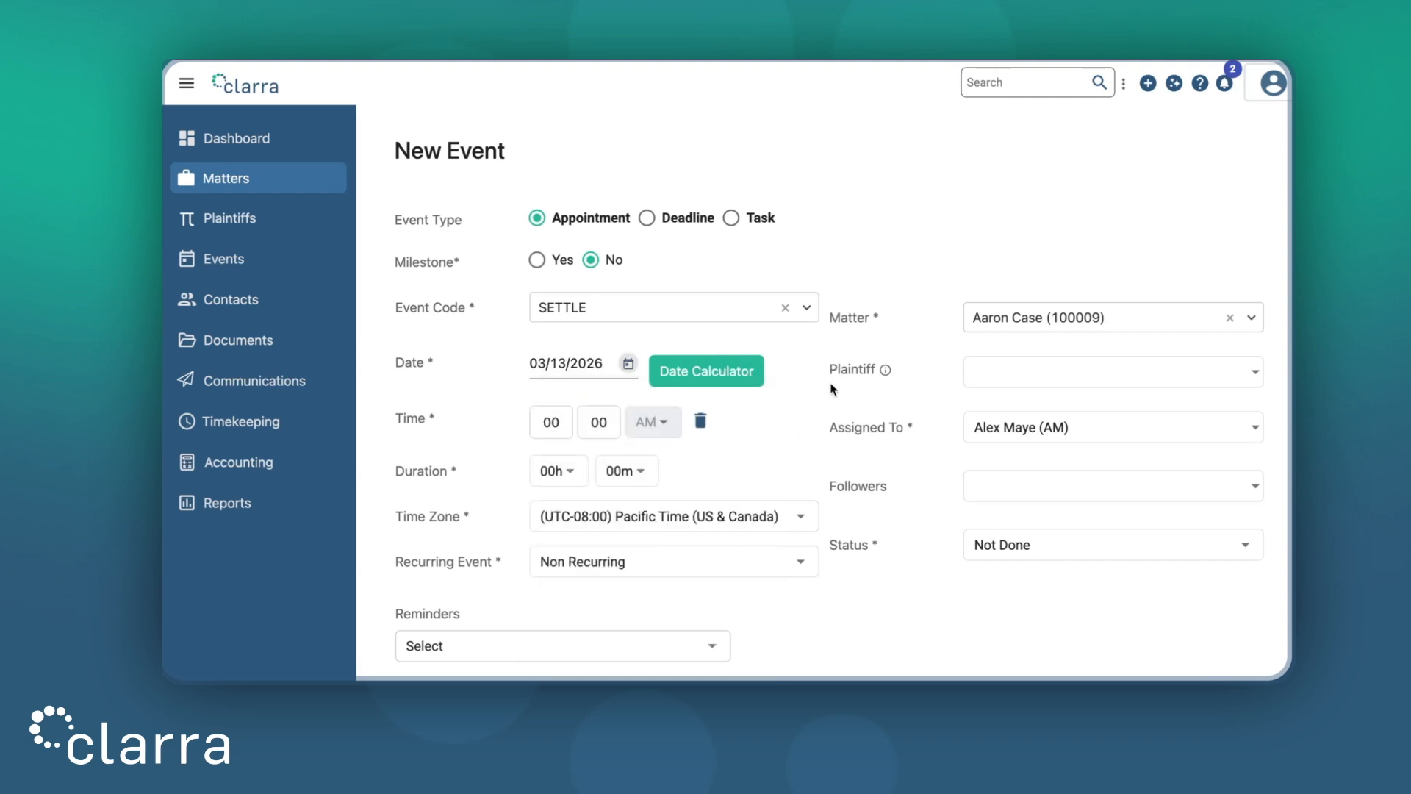
# Open the Date Calculator and close it without applying any days
pyautogui.click(746, 372)
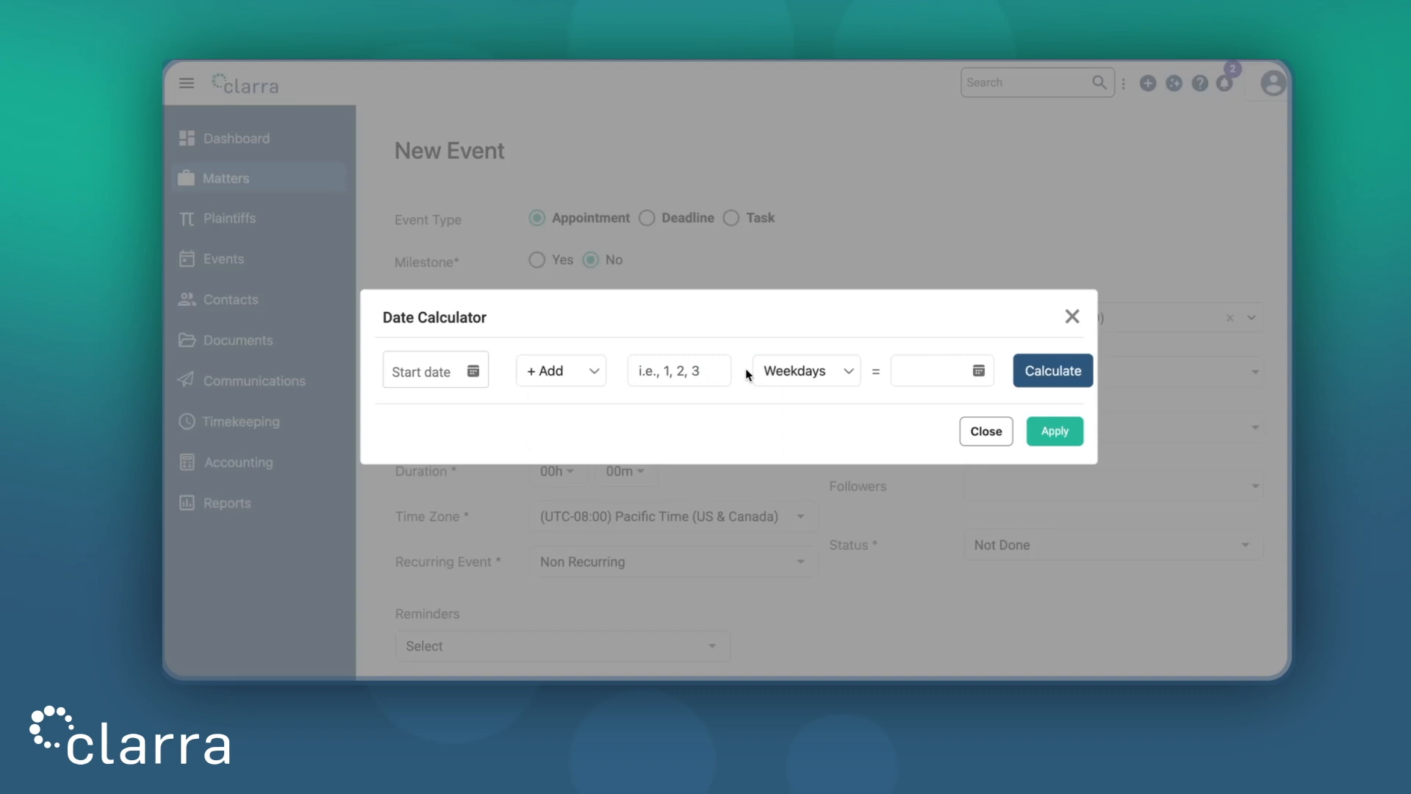
pyautogui.click(708, 368)
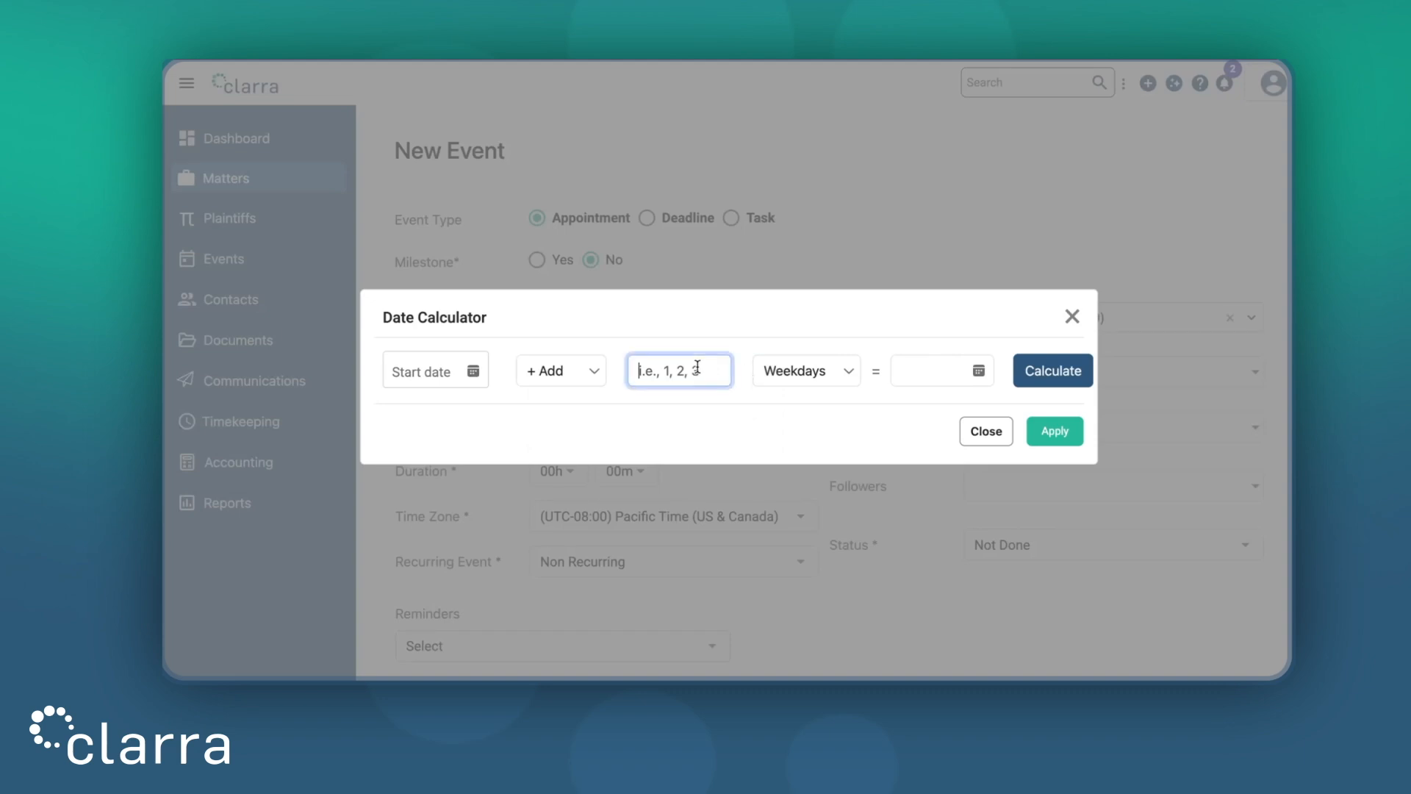
pyautogui.click(1074, 316)
pyautogui.scroll(-2, 829, 383)
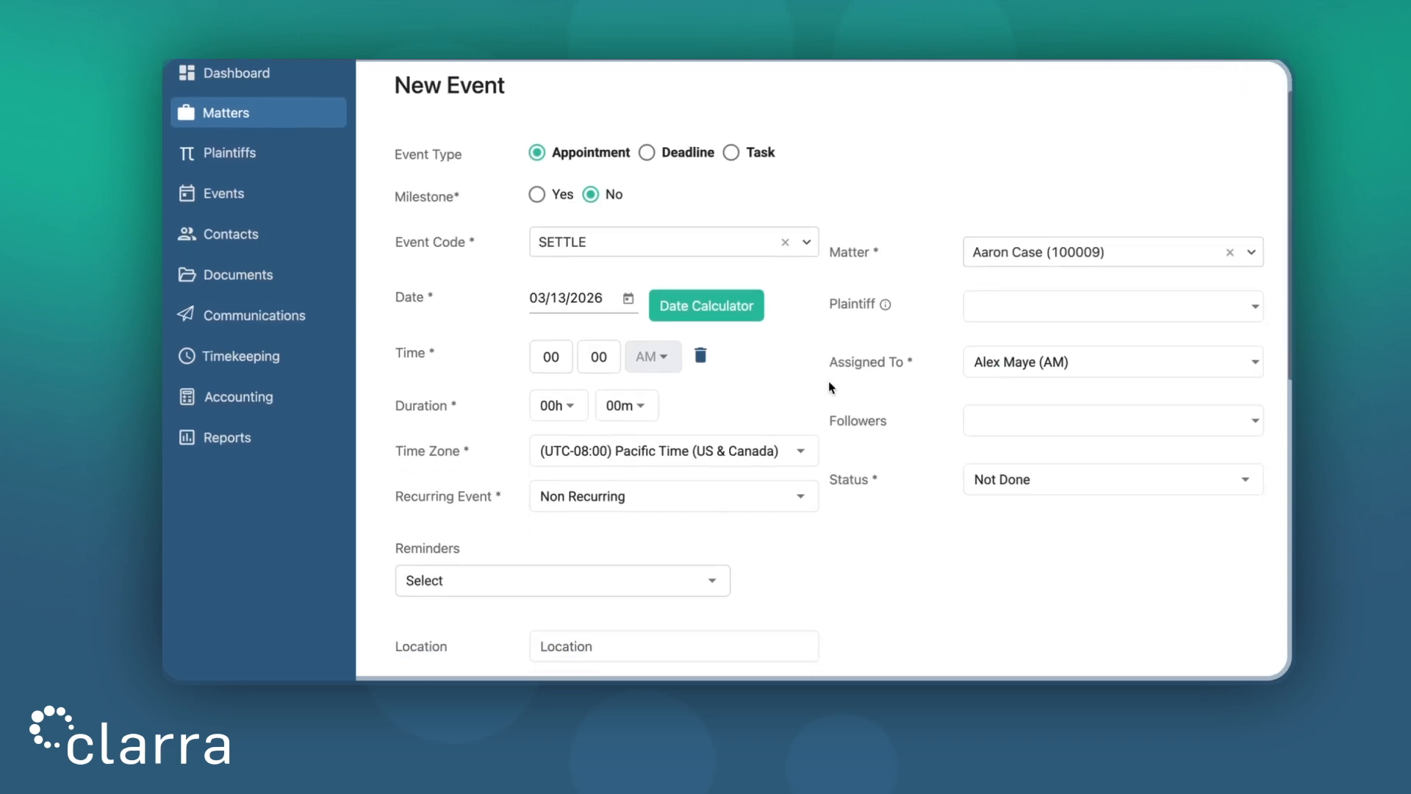
# Set the event start to 04:00 PM with a 01h duration
pyautogui.click(553, 326)
pyautogui.write('4')
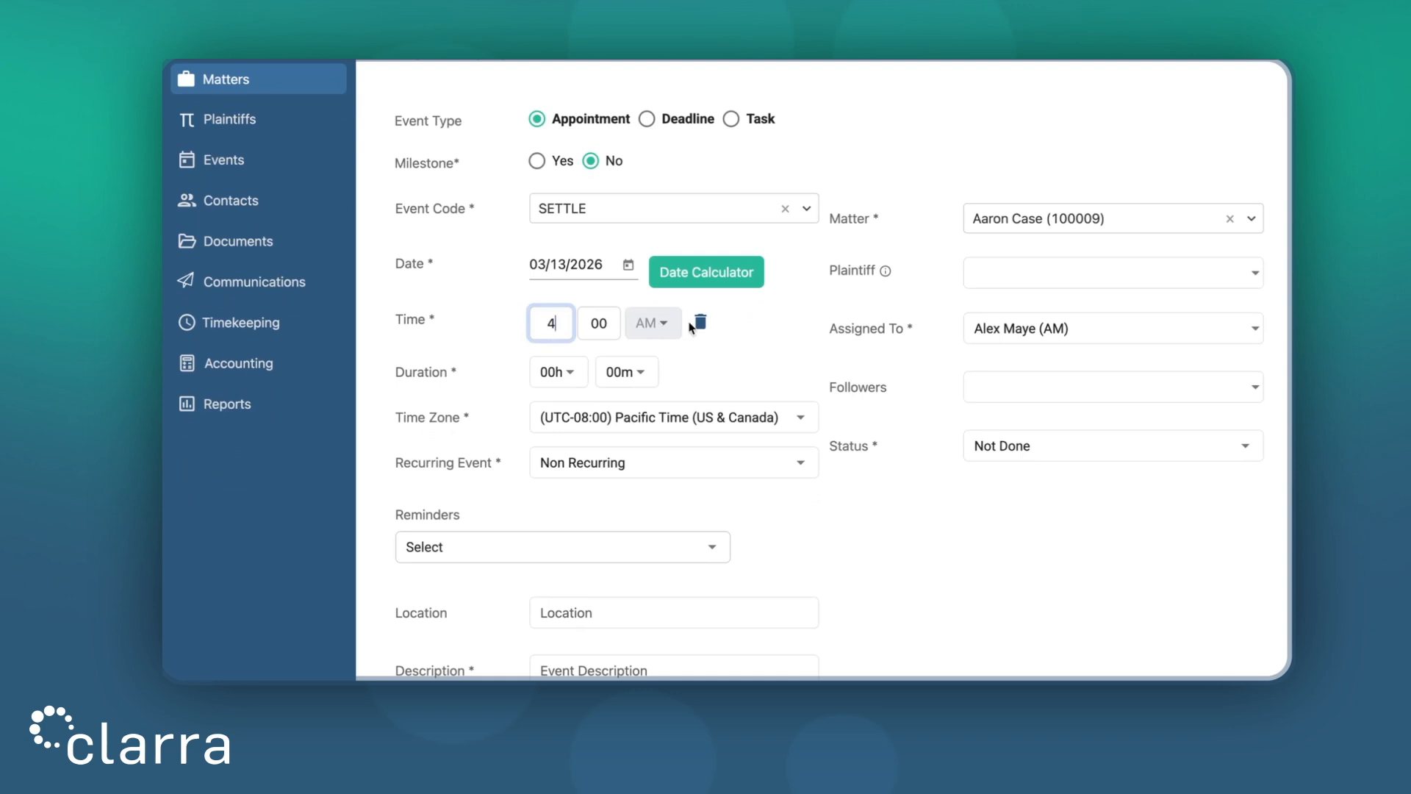
pyautogui.click(653, 326)
pyautogui.click(669, 358)
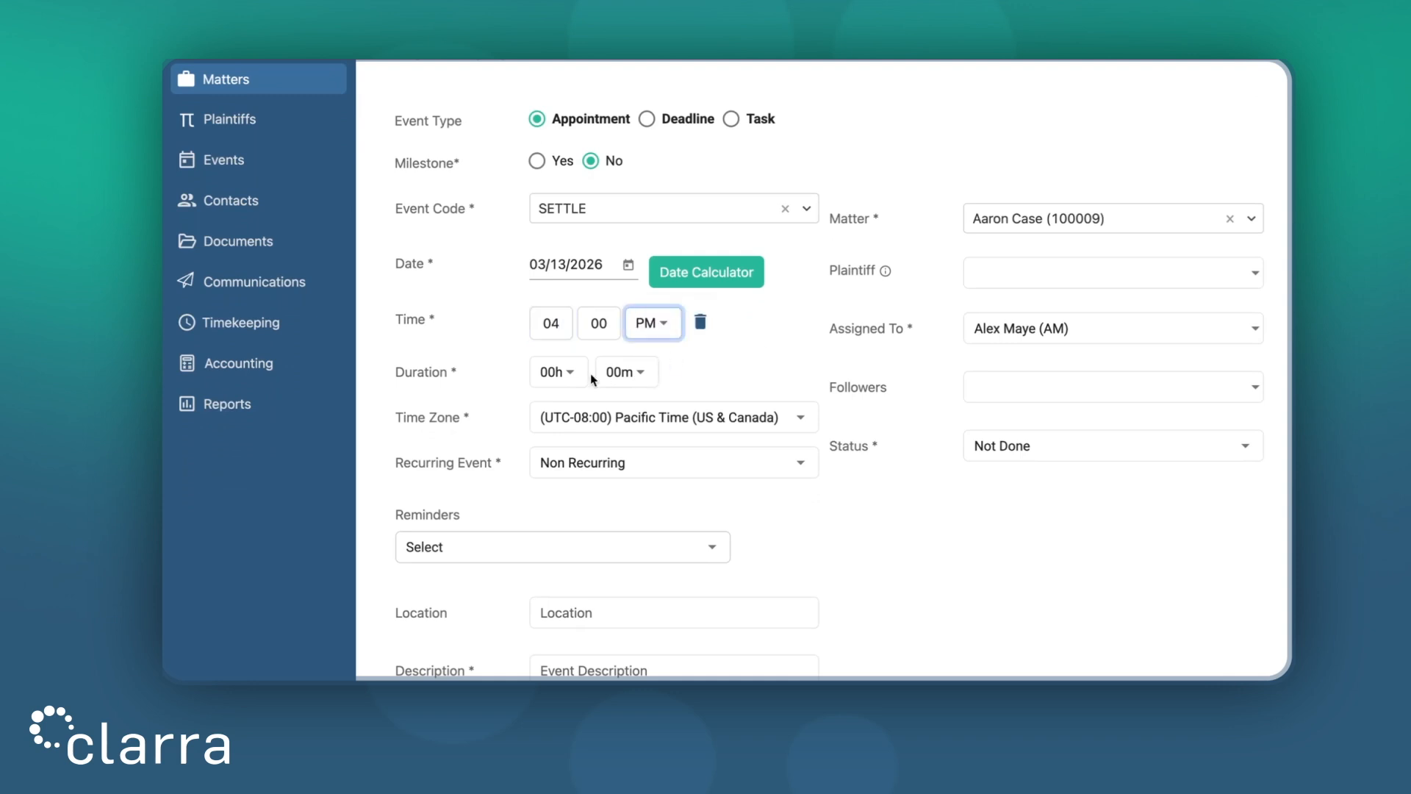
pyautogui.click(556, 375)
pyautogui.click(586, 444)
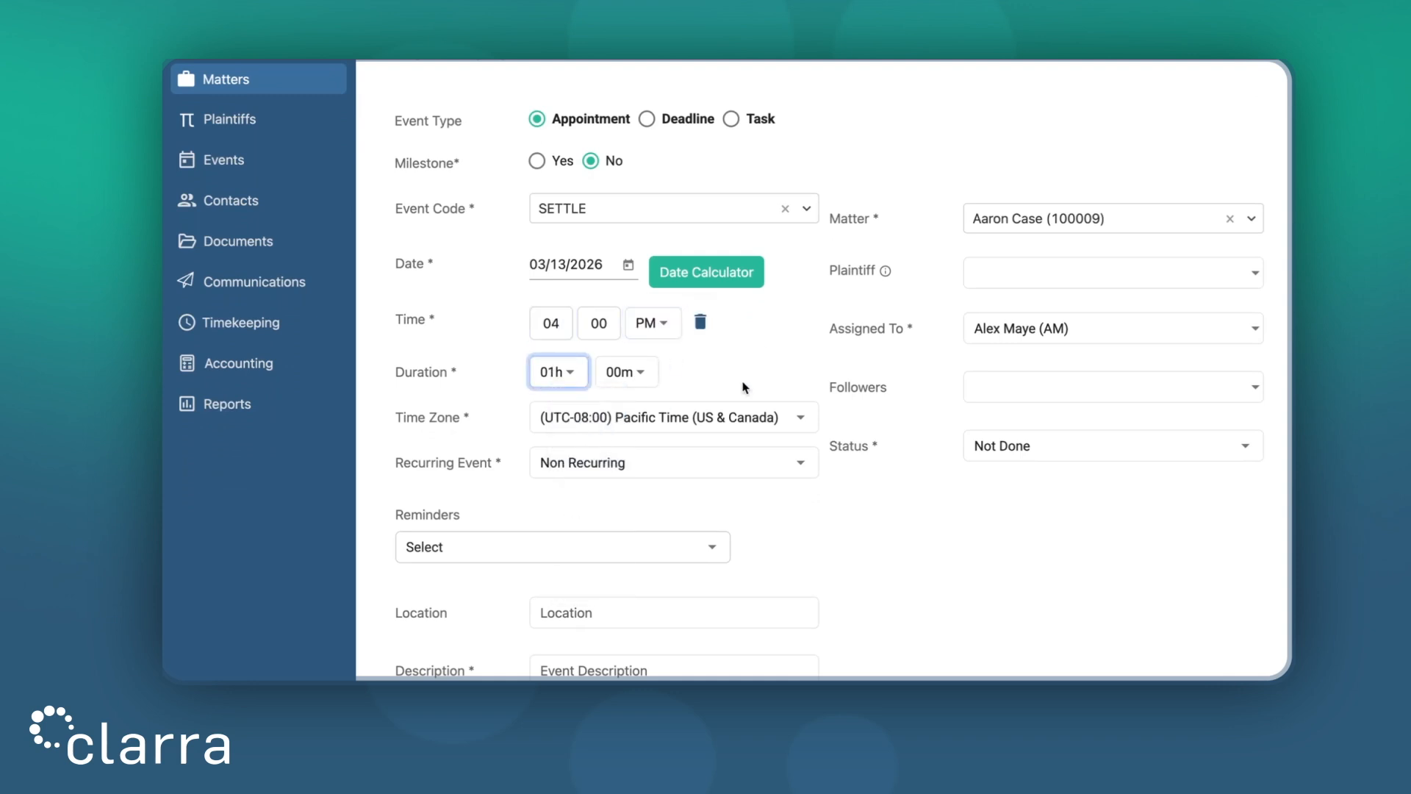
# Keep Pacific Time and Non Recurring, and leave reminders unset
pyautogui.click(724, 416)
pyautogui.click(812, 360)
pyautogui.scroll(-2, 811, 360)
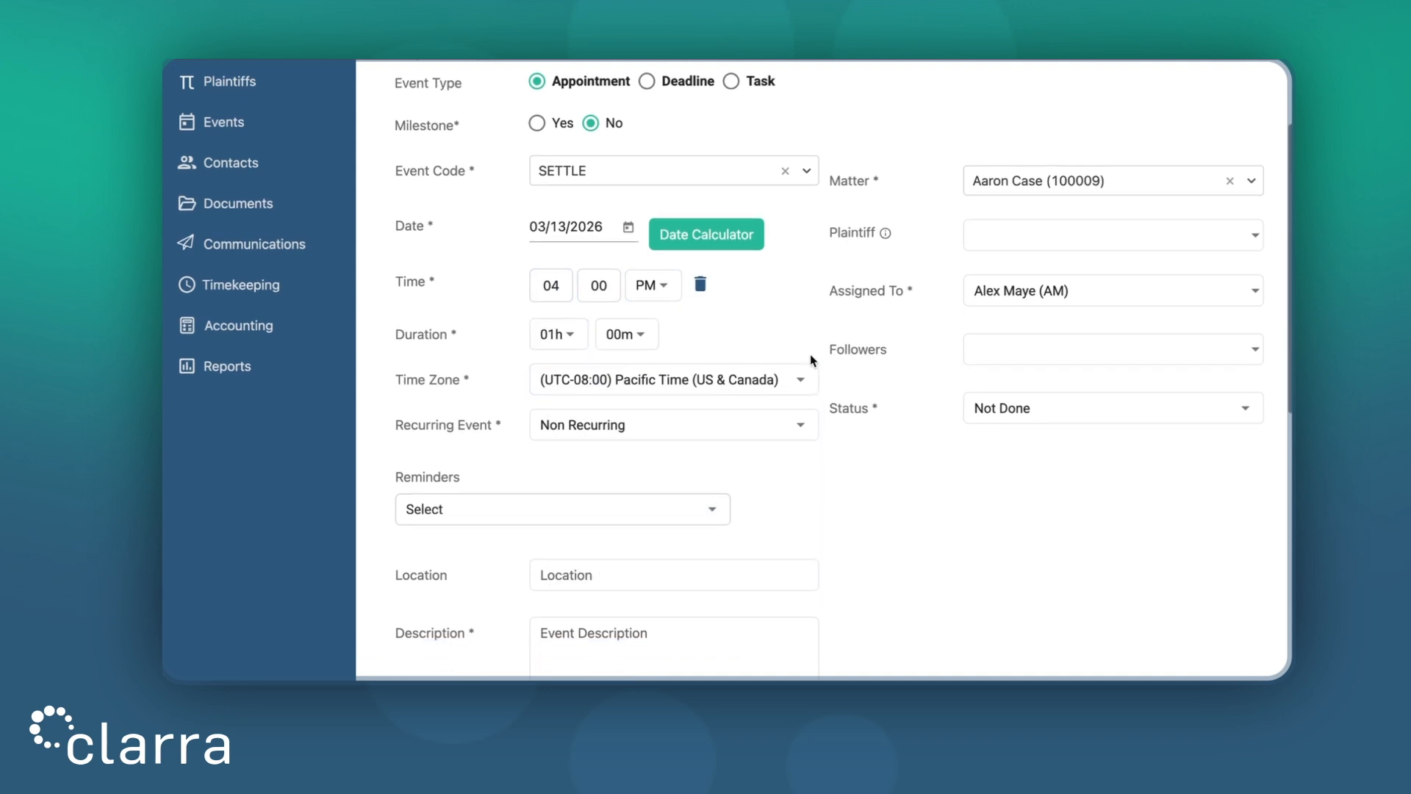
pyautogui.click(716, 338)
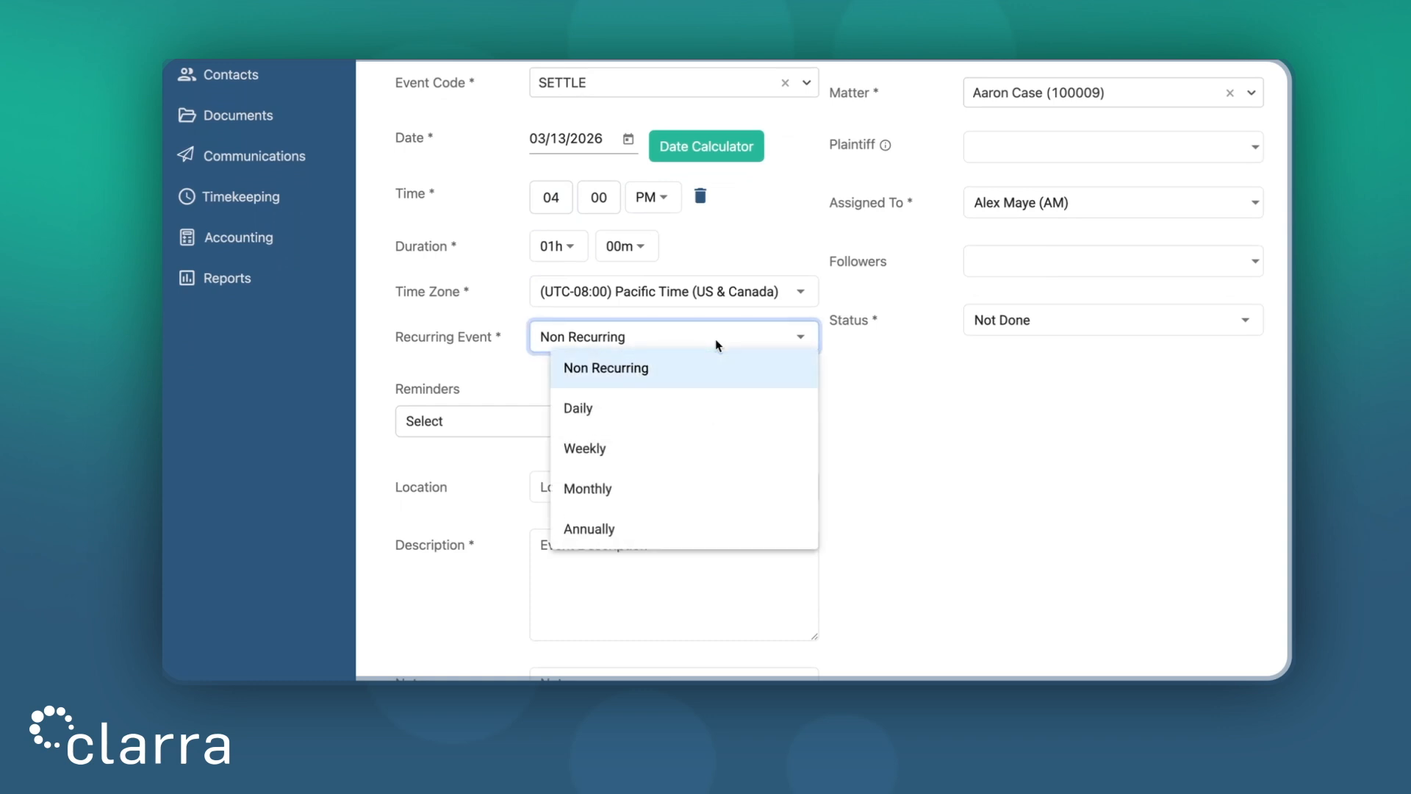
pyautogui.click(846, 400)
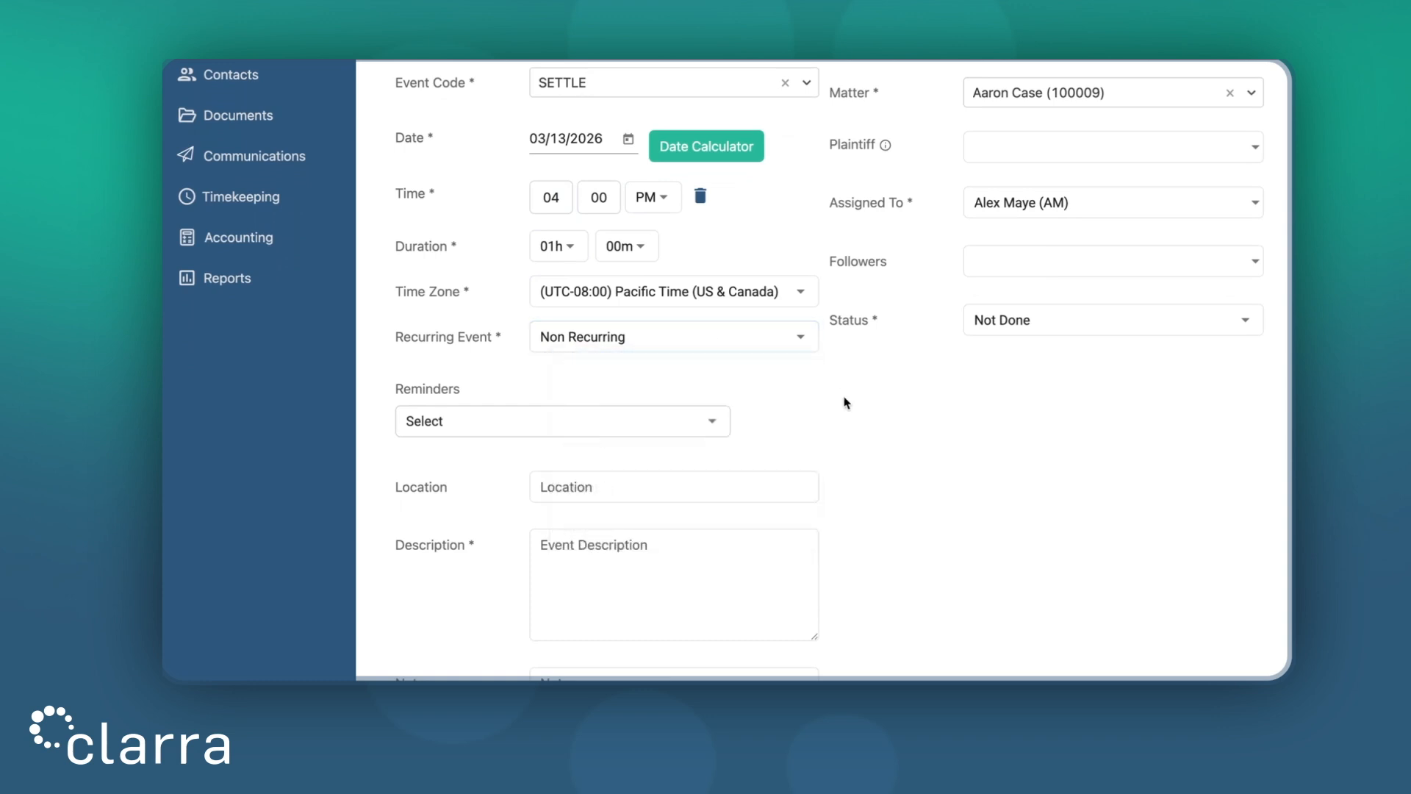
pyautogui.click(597, 426)
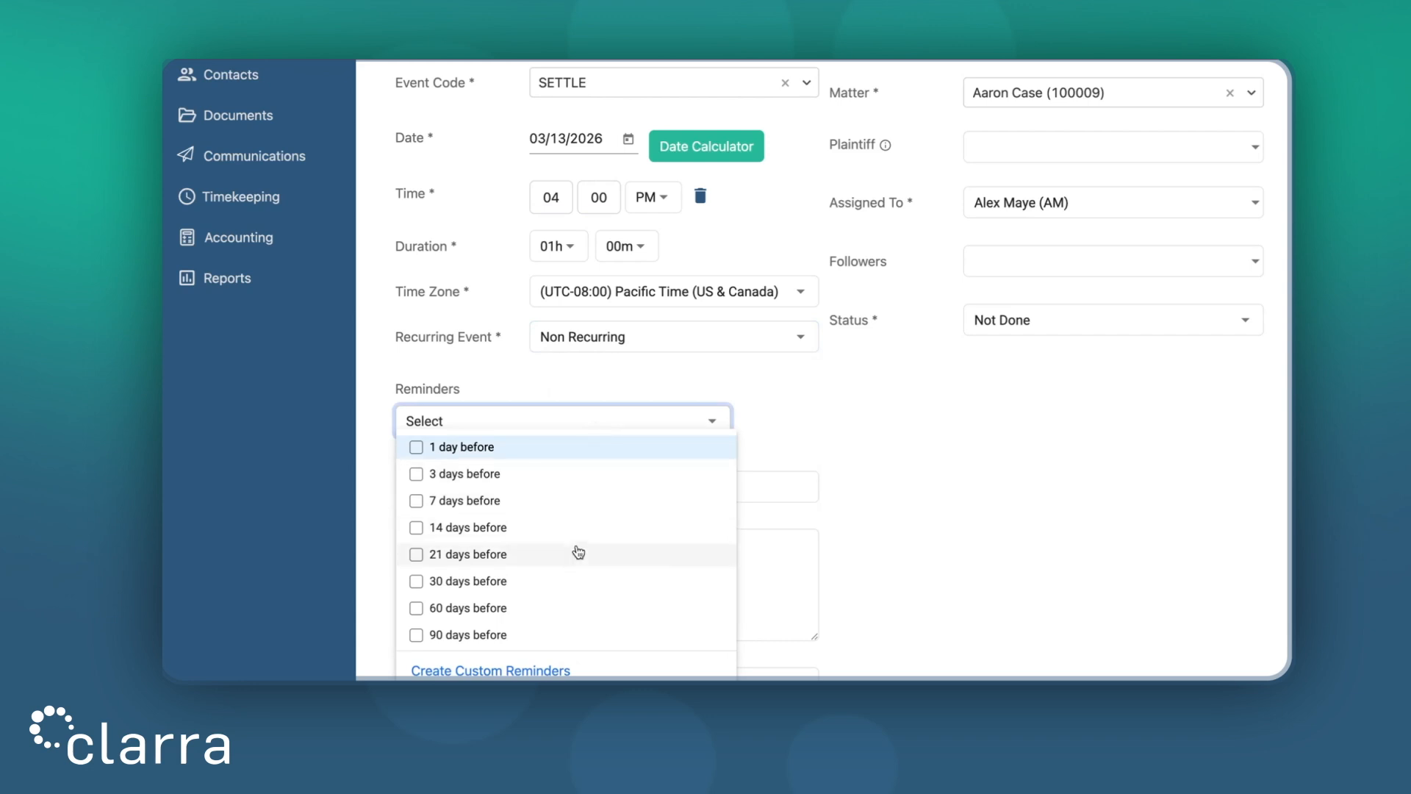
pyautogui.click(869, 415)
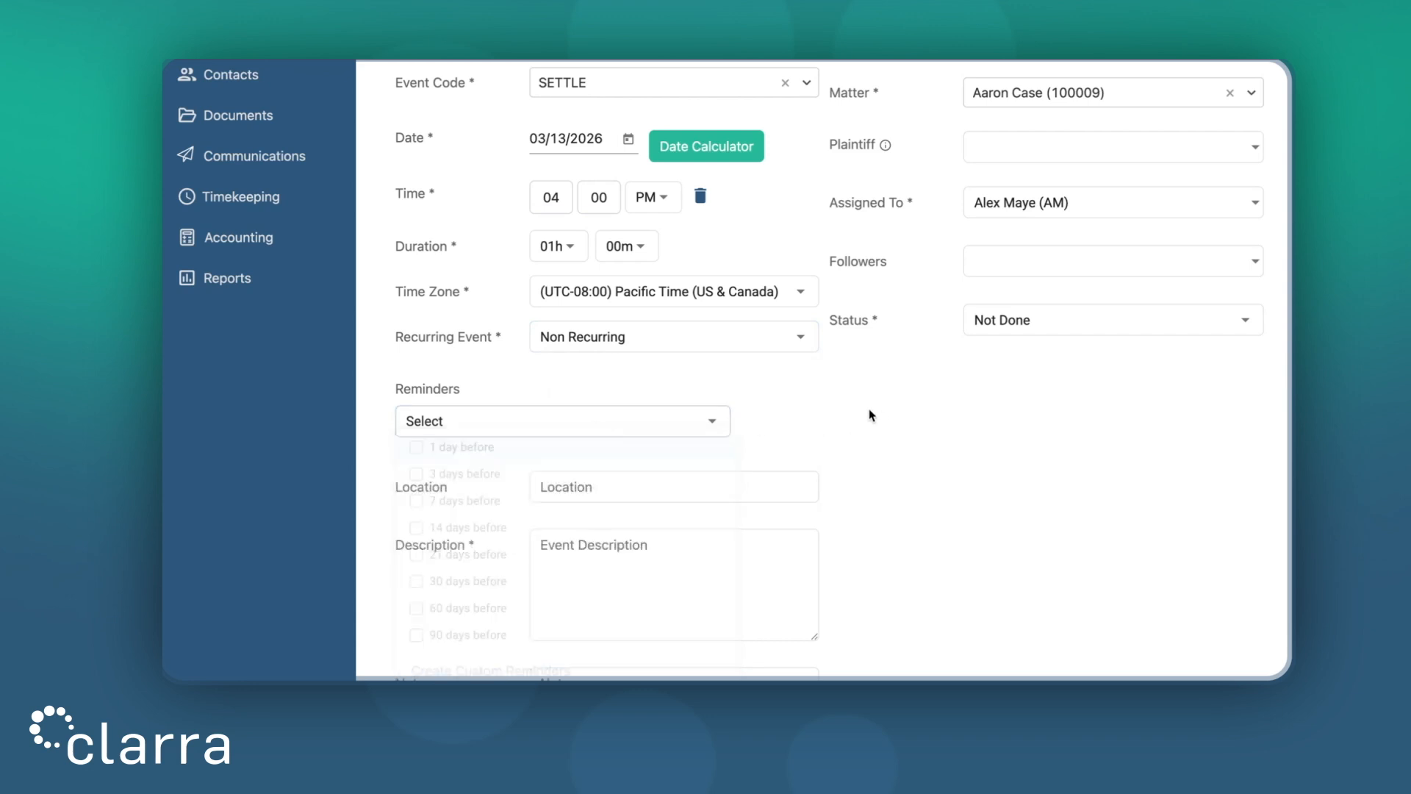
pyautogui.scroll(-3, 870, 415)
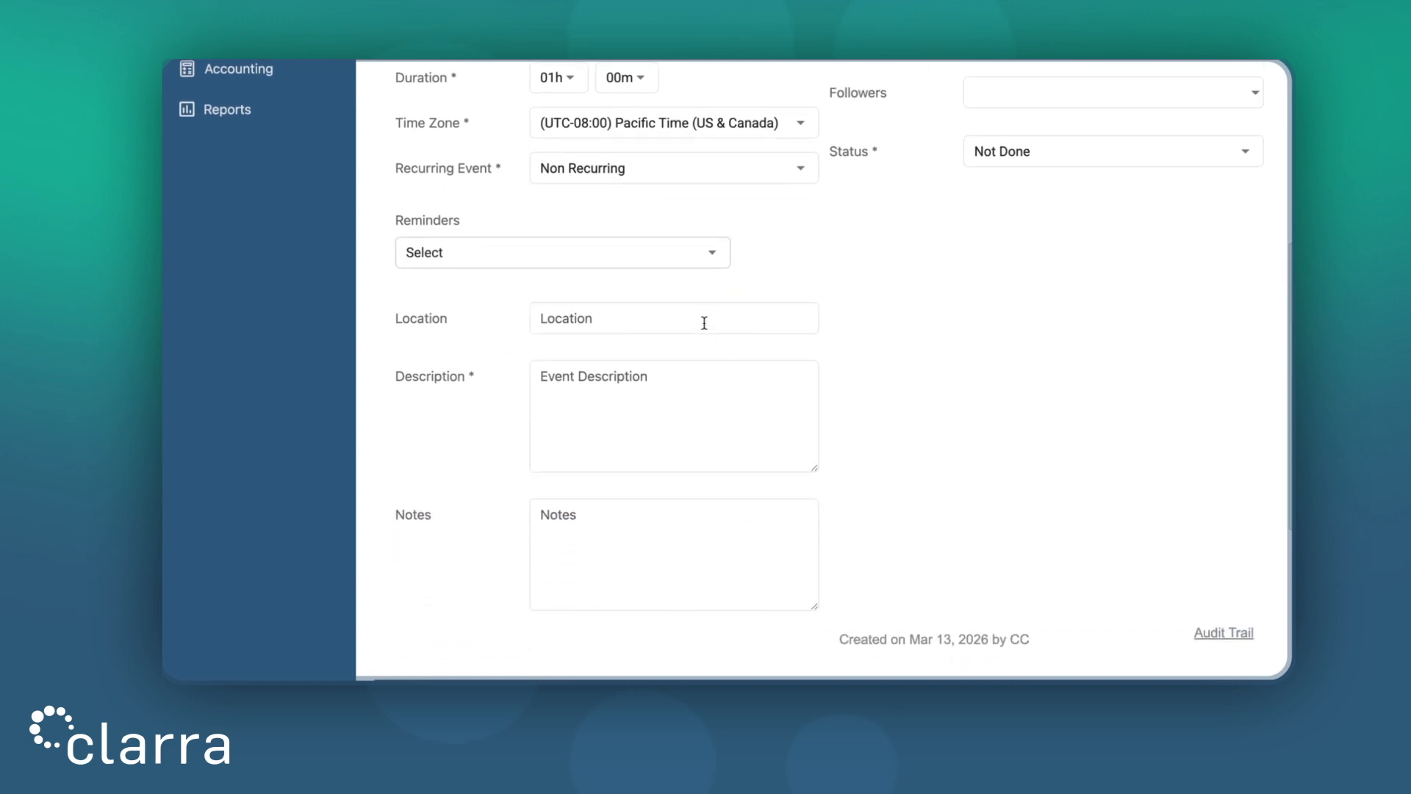
# Enter 'Meeting to discuss Settlement' as the event description
pyautogui.scroll(-1, 710, 409)
pyautogui.click(695, 388)
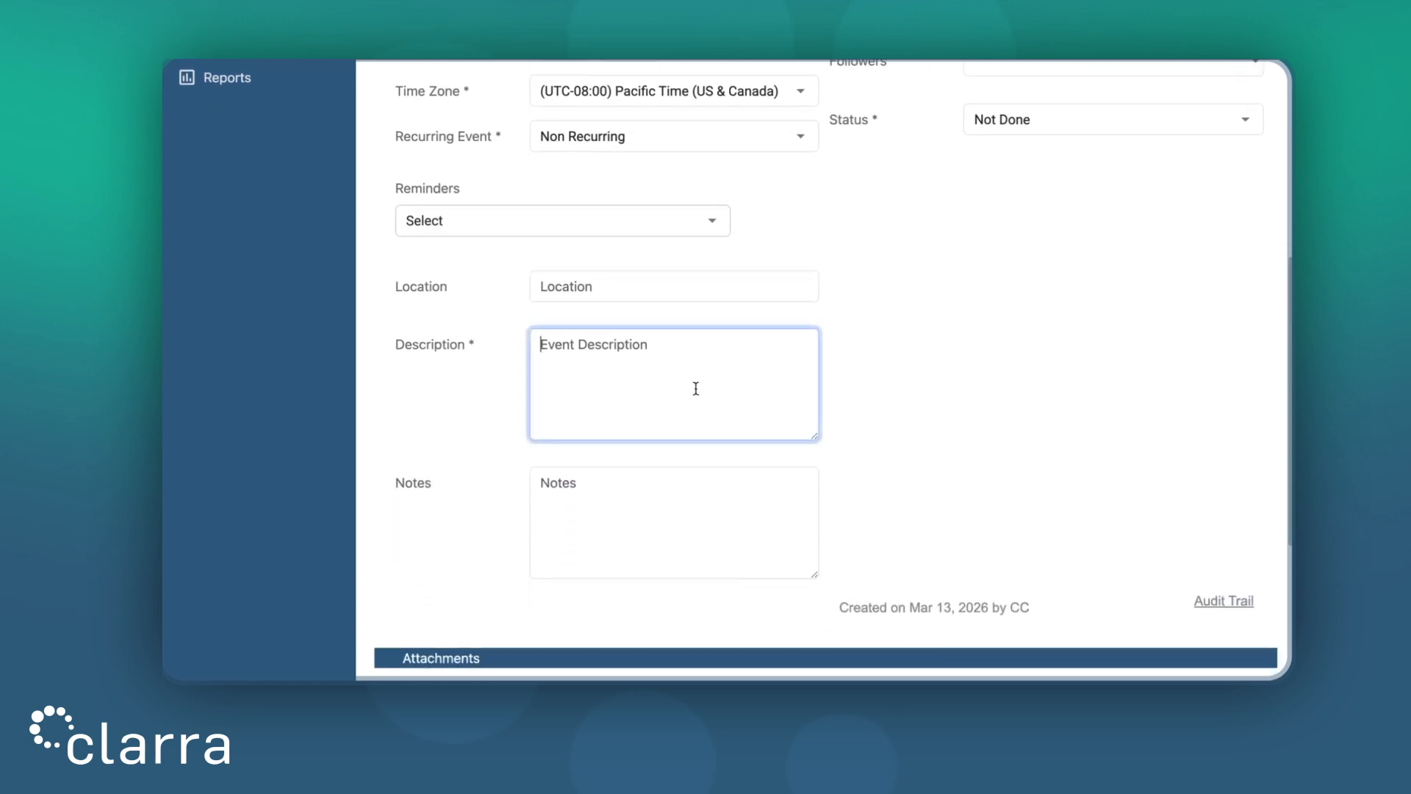
pyautogui.write('Meeting to di')
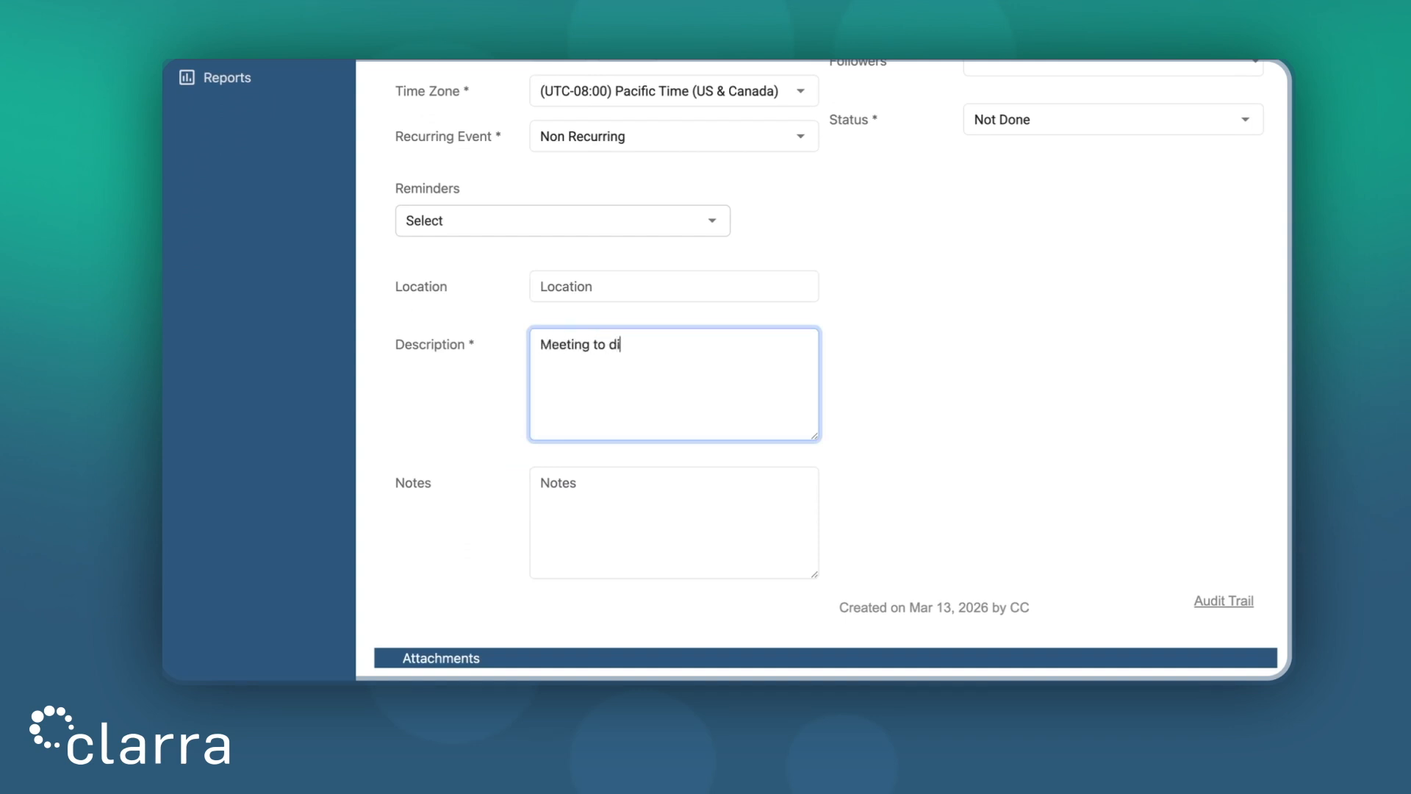
pyautogui.write('scuss Settlement')
pyautogui.click(882, 395)
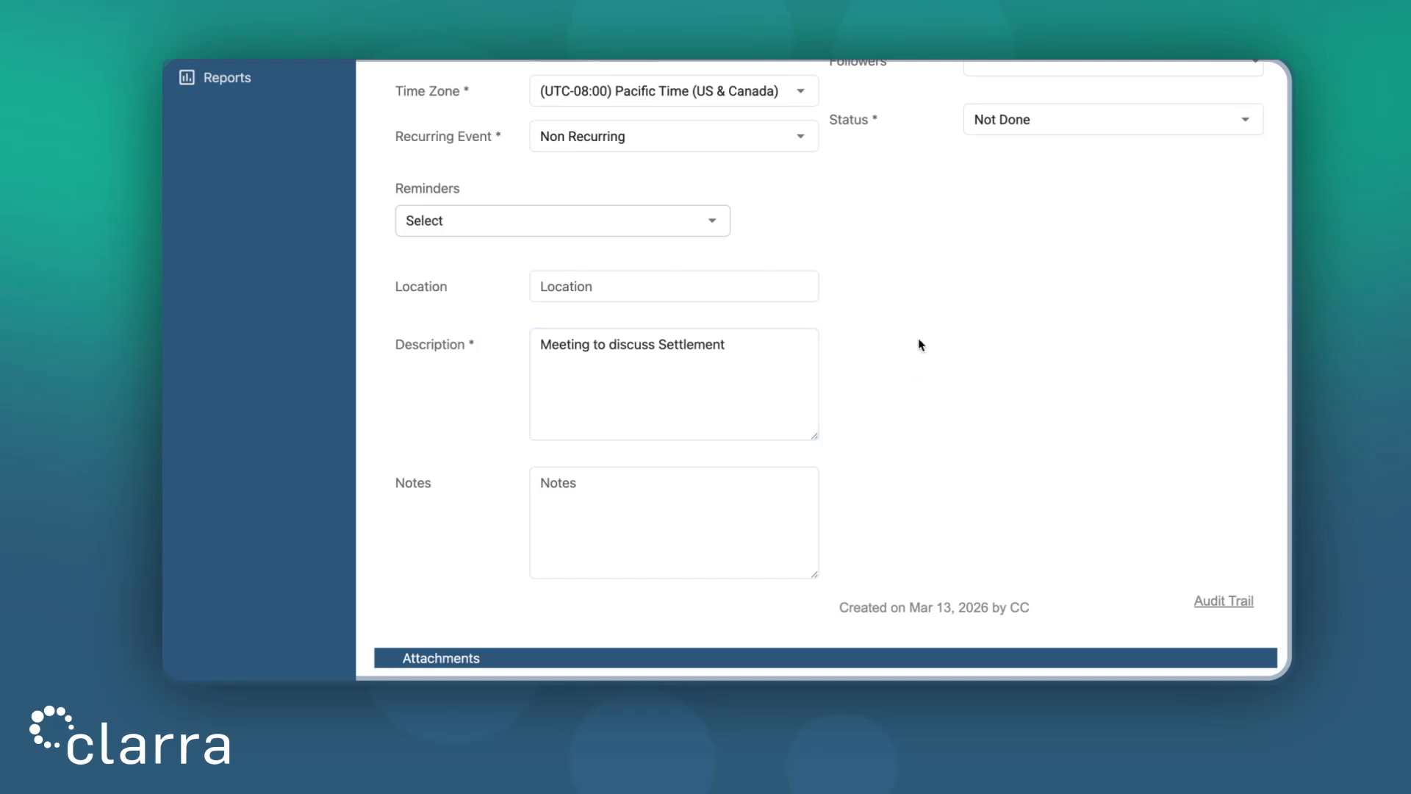
pyautogui.scroll(1, 920, 344)
pyautogui.scroll(5, 920, 344)
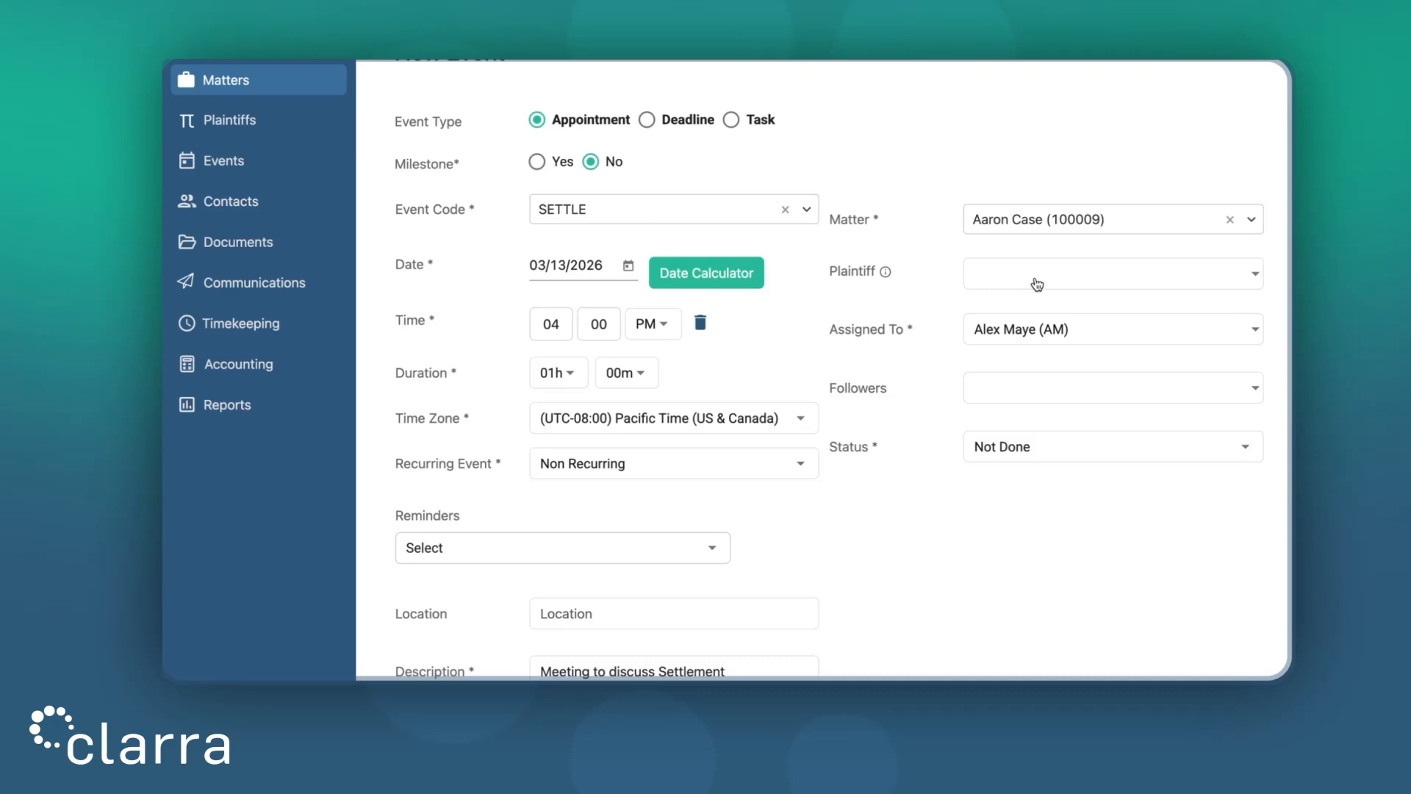
# Add a second user to the event's Assigned To list
pyautogui.click(1053, 336)
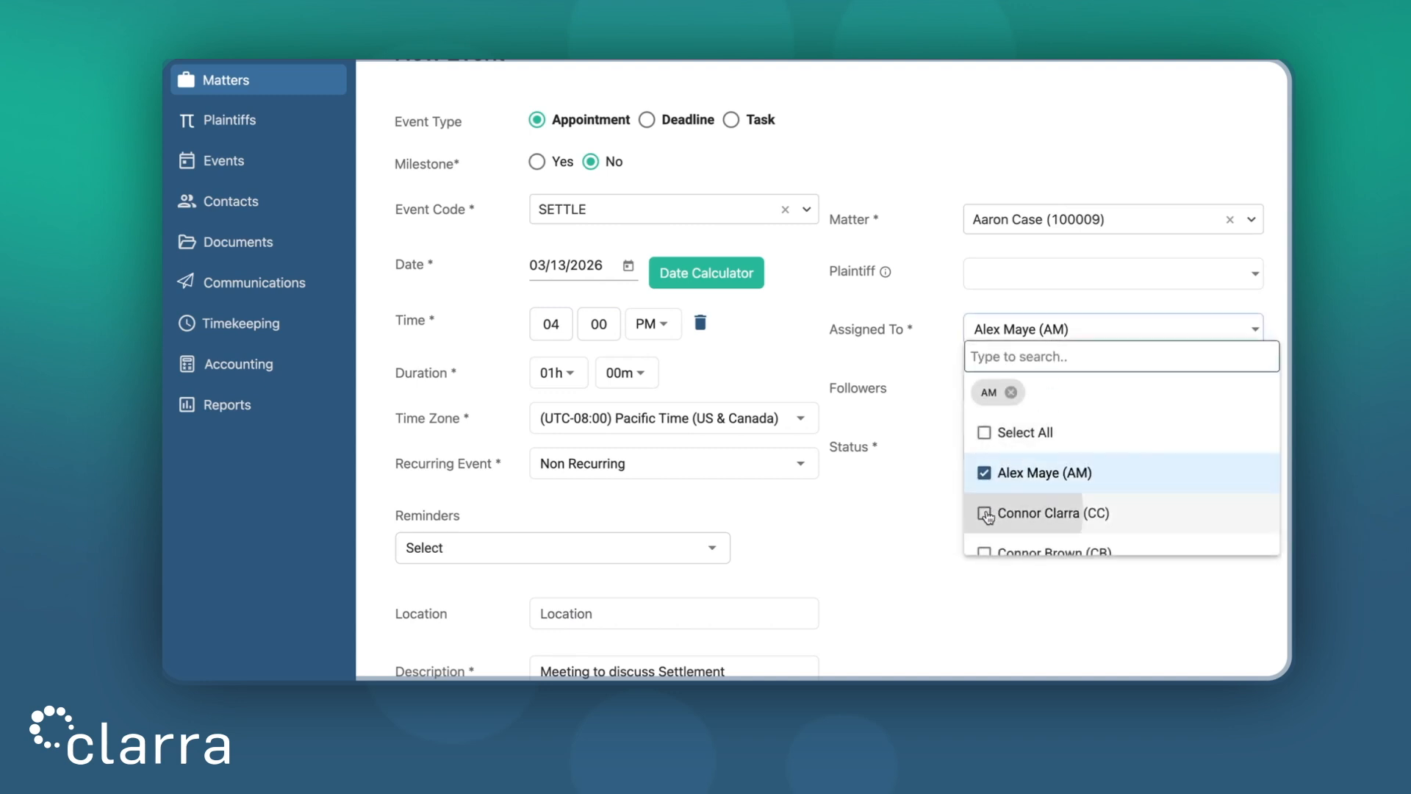
pyautogui.click(985, 514)
pyautogui.click(898, 524)
pyautogui.scroll(-1, 892, 524)
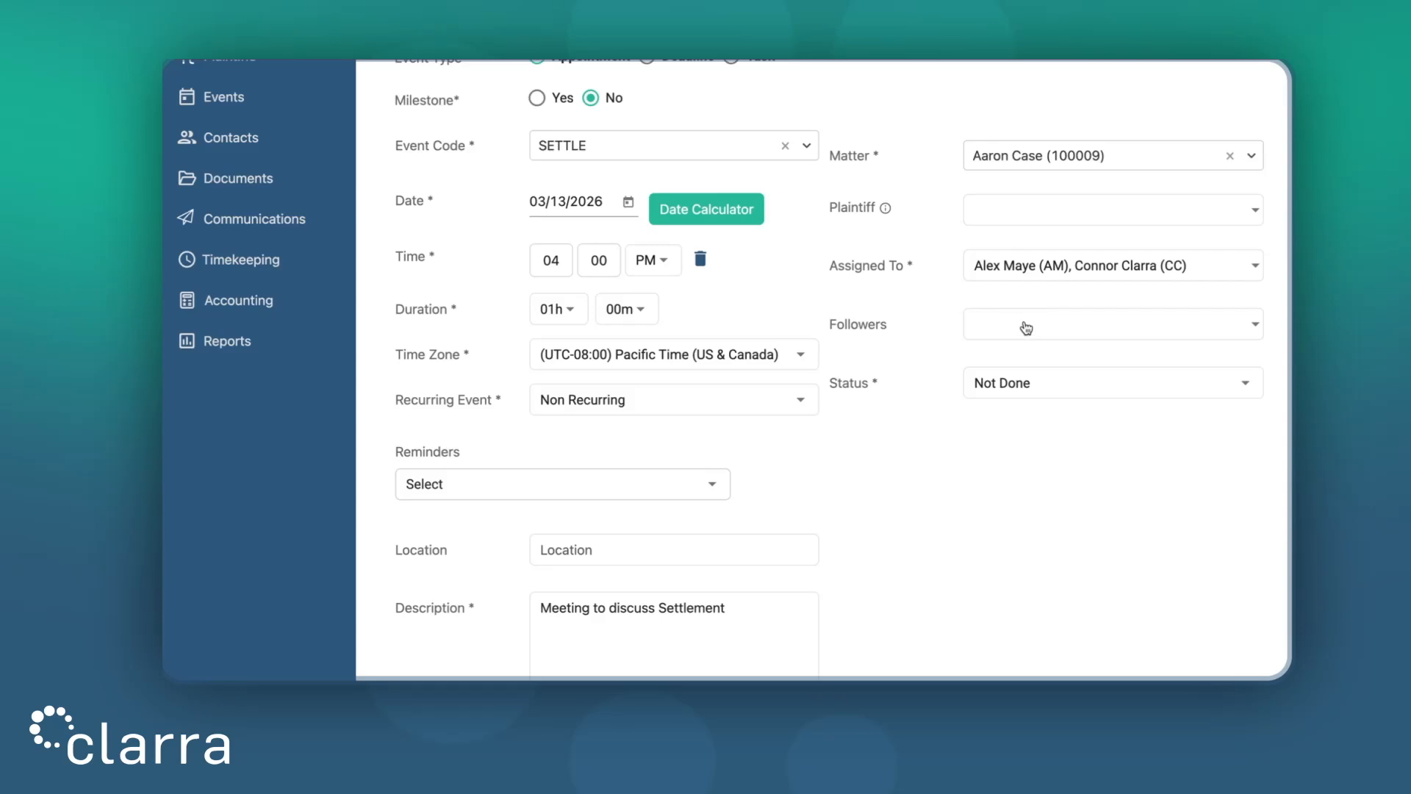
# Keep the event status as Not Done
pyautogui.click(1018, 387)
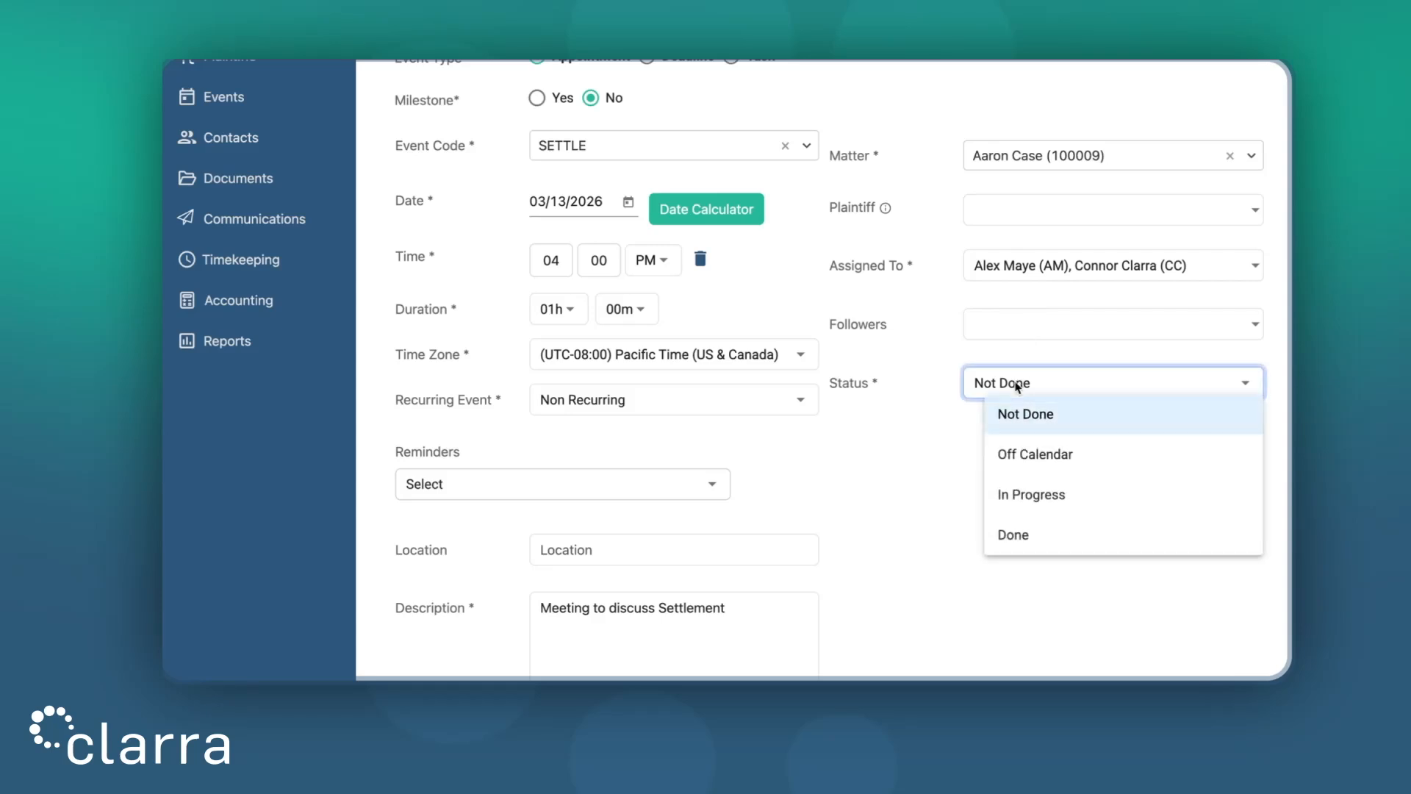
pyautogui.click(845, 516)
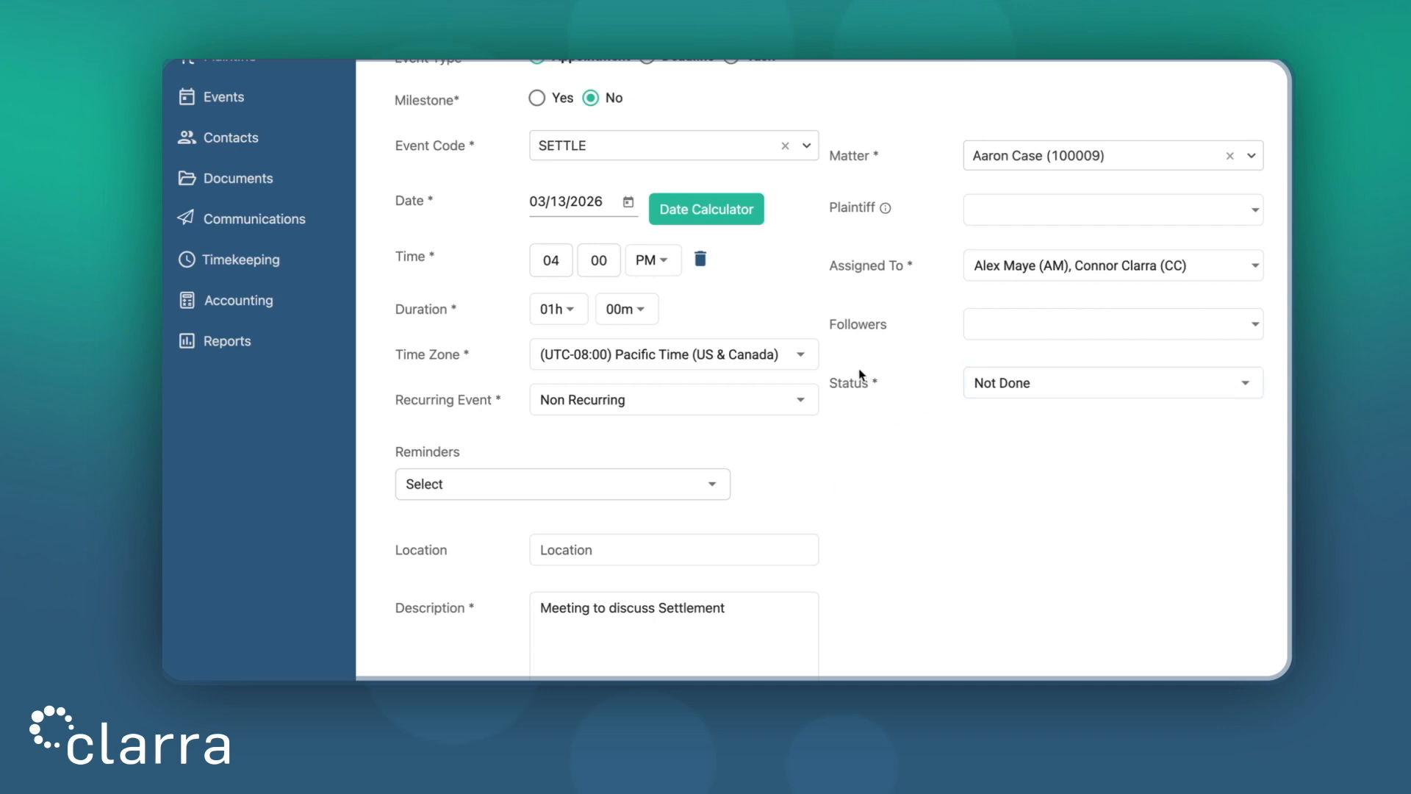
pyautogui.scroll(-8, 817, 488)
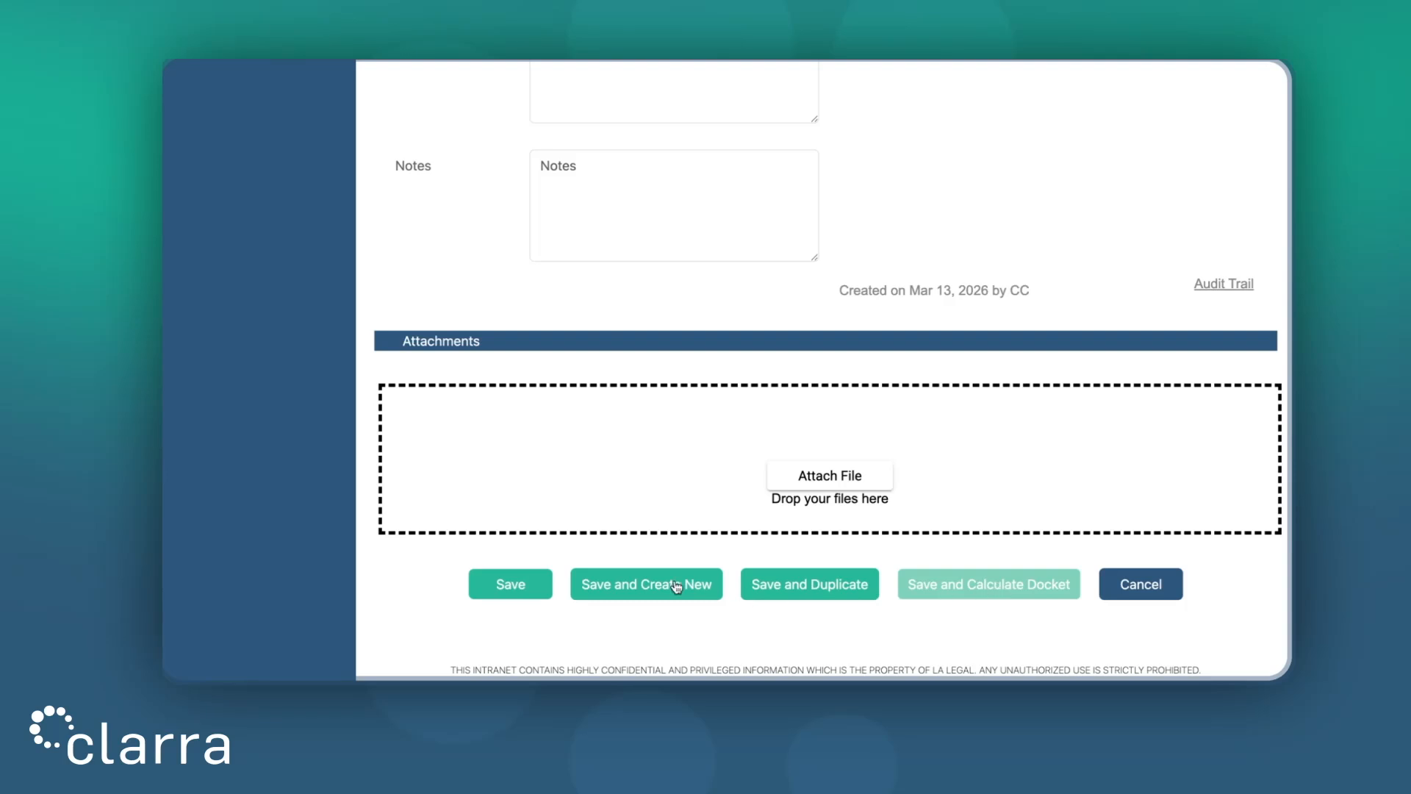
# Save the new SETTLE appointment for 03/13/2026 at 04:00 PM
pyautogui.click(501, 588)
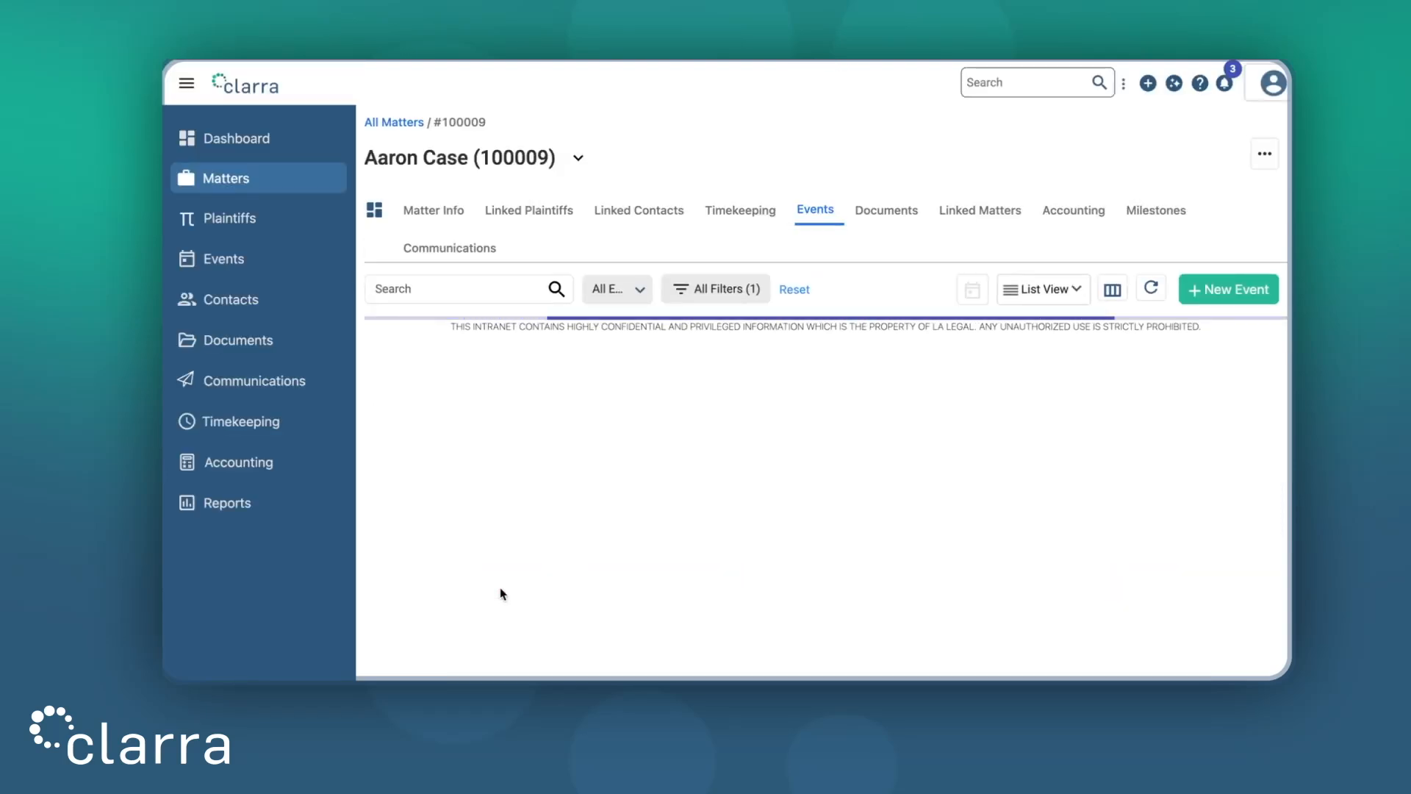